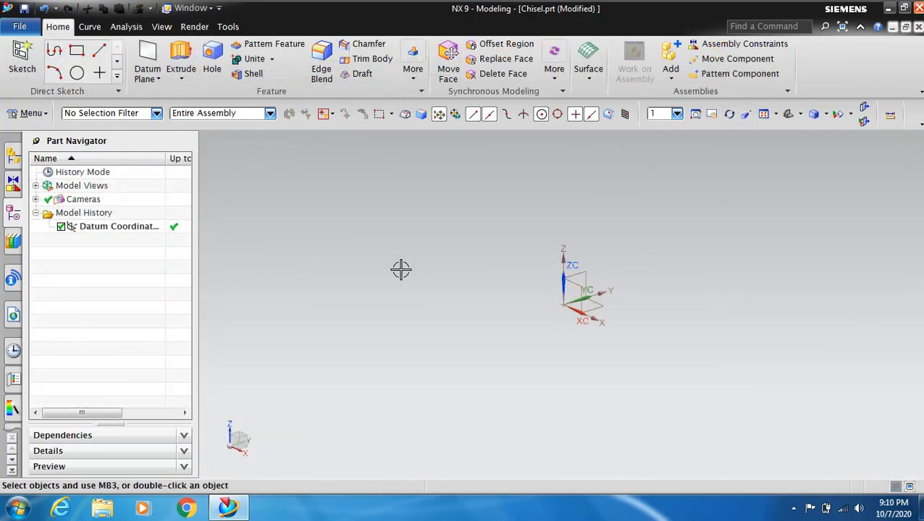
Step: Sketch a 41 mm diameter circle centred on the origin of the XY plane and finish the sketch
{"action": "left_click", "coordinate": [23, 58]}
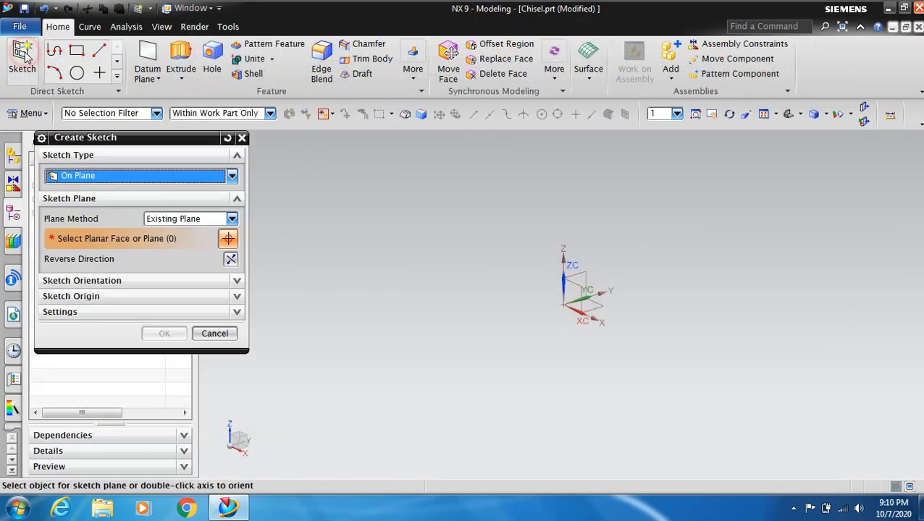
{"action": "left_click", "coordinate": [598, 307]}
{"action": "left_click", "coordinate": [164, 334]}
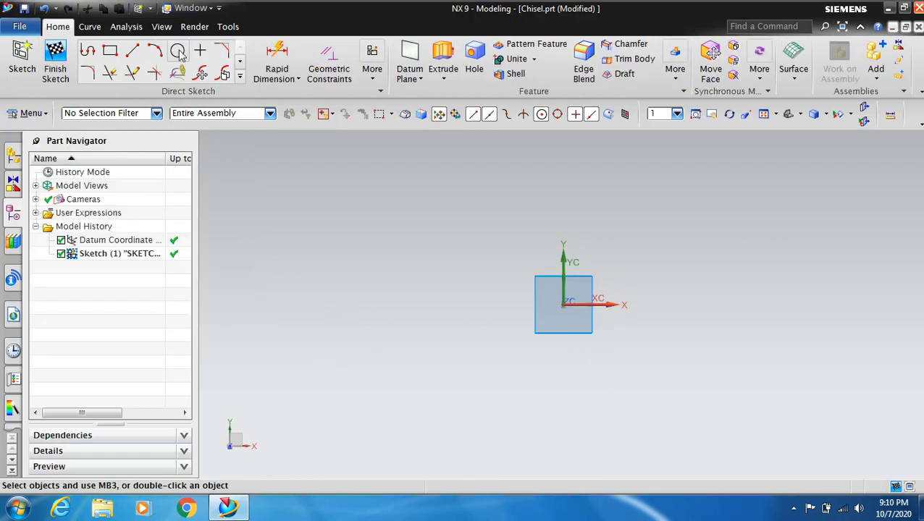
{"action": "left_click", "coordinate": [177, 51]}
{"action": "left_click", "coordinate": [563, 298]}
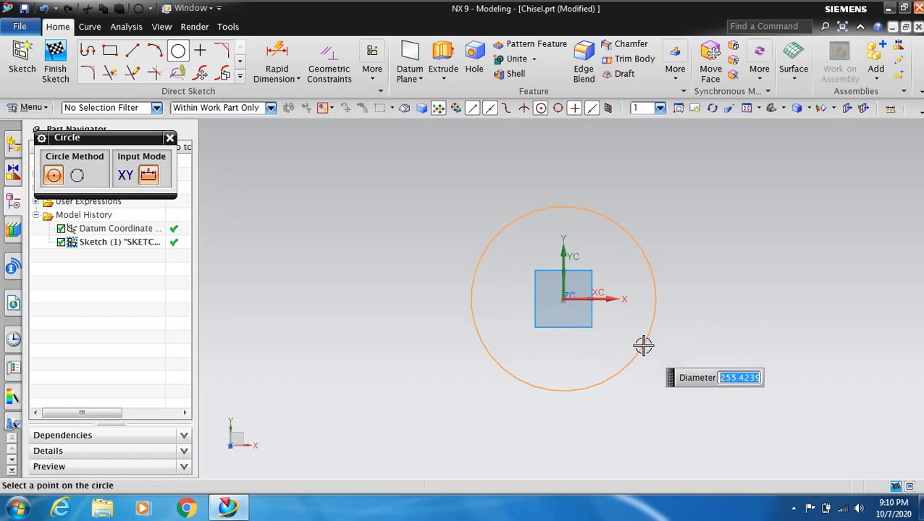
{"action": "type", "text": "41"}
{"action": "key", "text": "Return"}
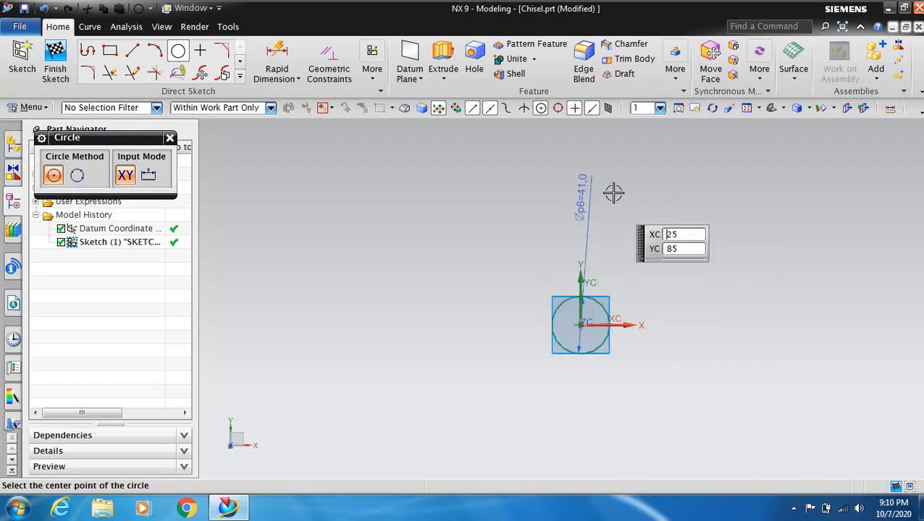
{"action": "key", "text": "Escape"}
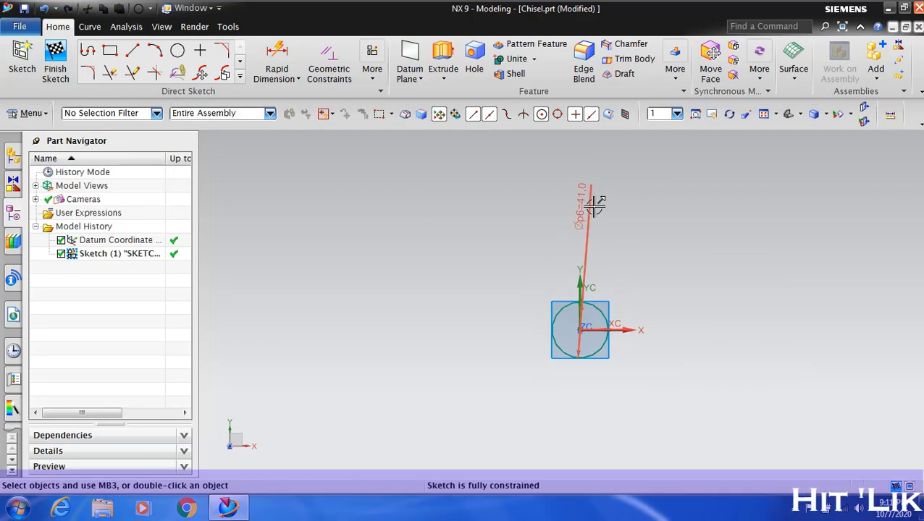
{"action": "scroll", "coordinate": [623, 296], "scroll_direction": "up", "scroll_amount": 5}
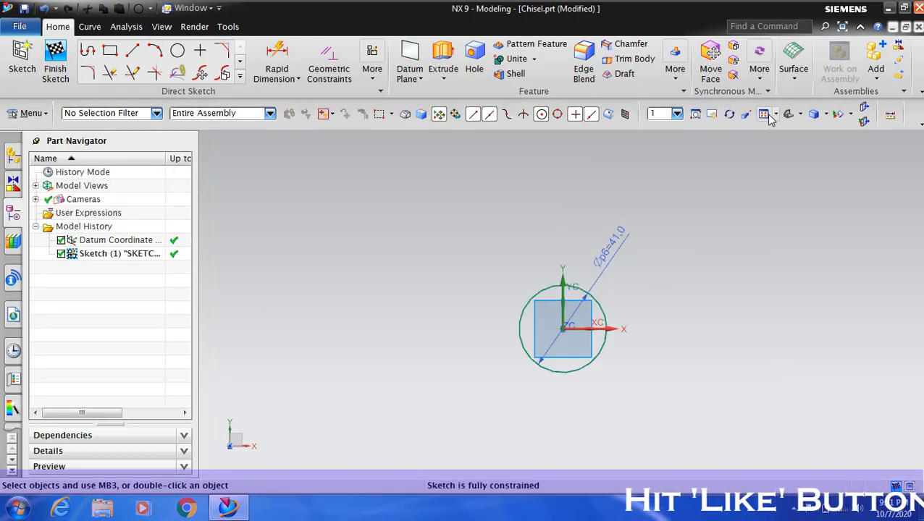
{"action": "scroll", "coordinate": [657, 308], "scroll_direction": "down", "scroll_amount": 1}
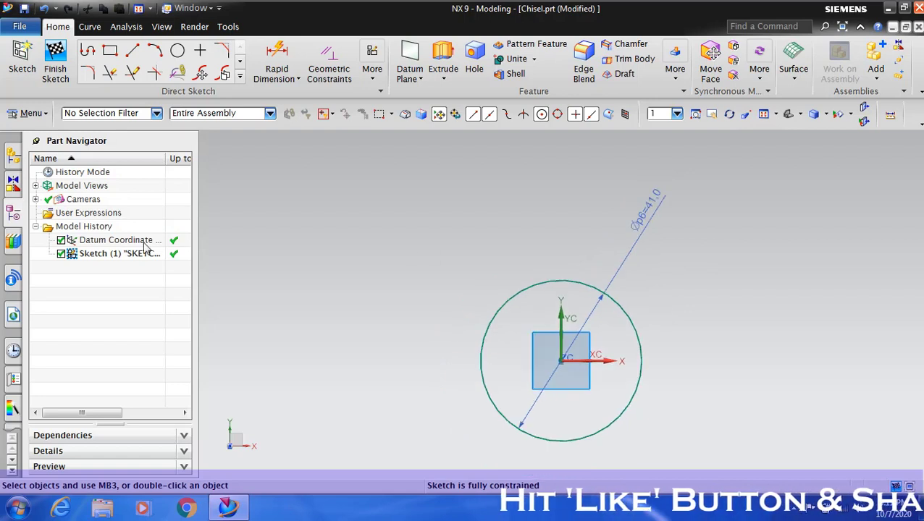
{"action": "left_click", "coordinate": [58, 66]}
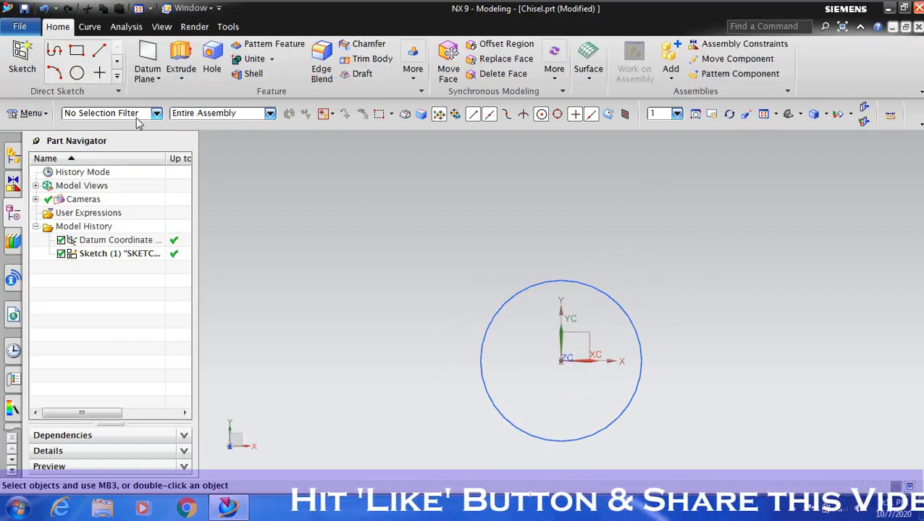
Step: Create a datum plane offset 20 mm from the XY plane
{"action": "left_click", "coordinate": [146, 58]}
{"action": "scroll", "coordinate": [486, 244], "scroll_direction": "down", "scroll_amount": 1}
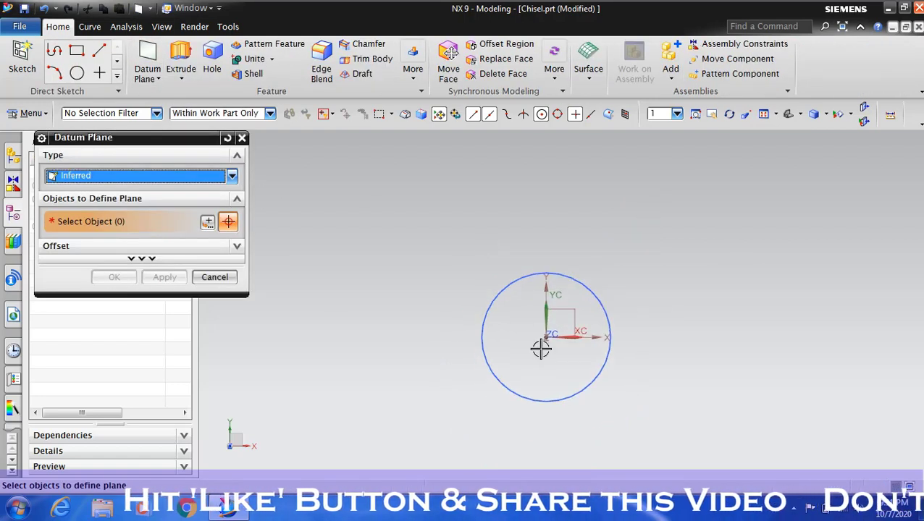
{"action": "left_click", "coordinate": [570, 308]}
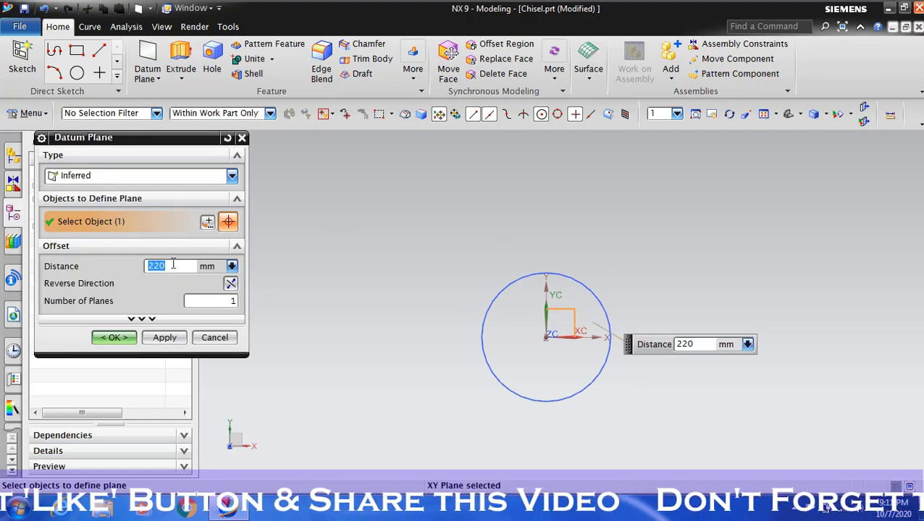
{"action": "left_click", "coordinate": [118, 339]}
Step: Sketch a 42 mm diameter circle centred on the origin on the offset datum plane and finish the sketch
{"action": "left_click", "coordinate": [730, 115]}
{"action": "left_click_drag", "start_coordinate": [716, 241], "coordinate": [718, 142]}
{"action": "left_click", "coordinate": [731, 115]}
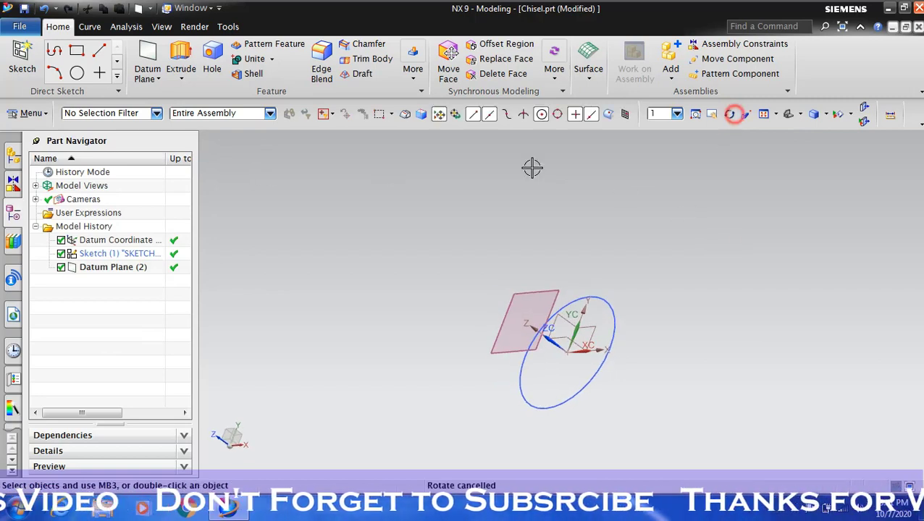
{"action": "left_click", "coordinate": [23, 65]}
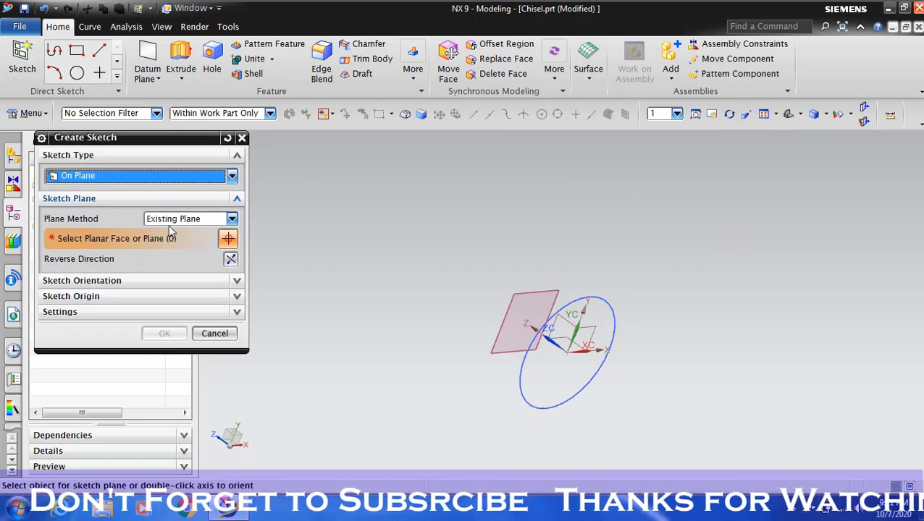
{"action": "left_click", "coordinate": [546, 297]}
{"action": "left_click", "coordinate": [165, 333]}
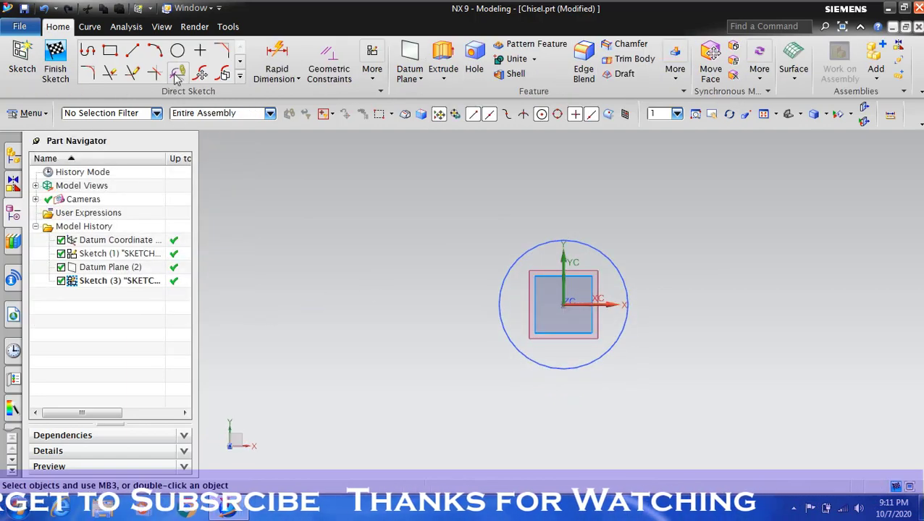
{"action": "left_click", "coordinate": [177, 50]}
{"action": "left_click", "coordinate": [566, 299]}
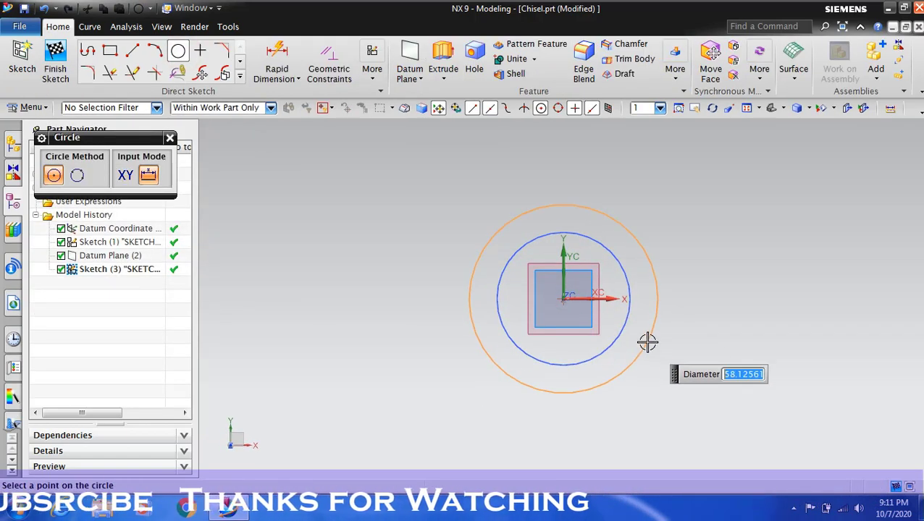
{"action": "type", "text": "42"}
{"action": "key", "text": "Return"}
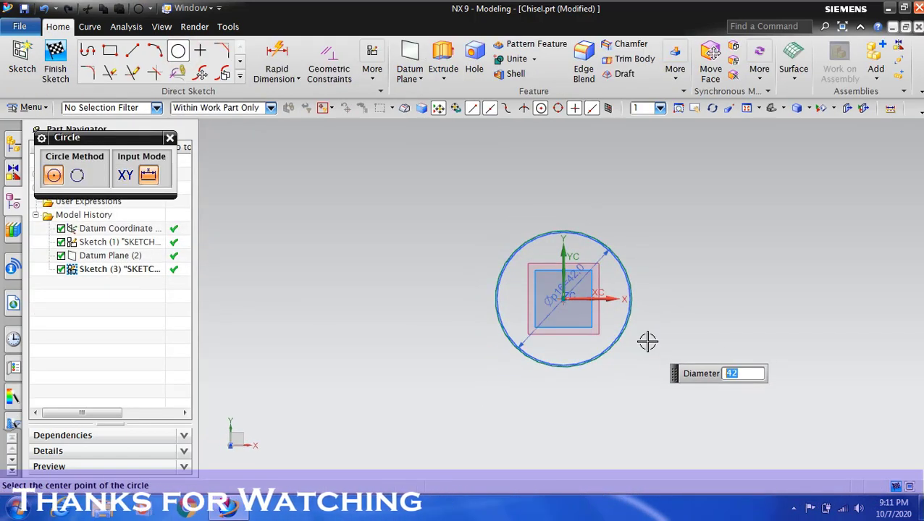
{"action": "key", "text": "Escape"}
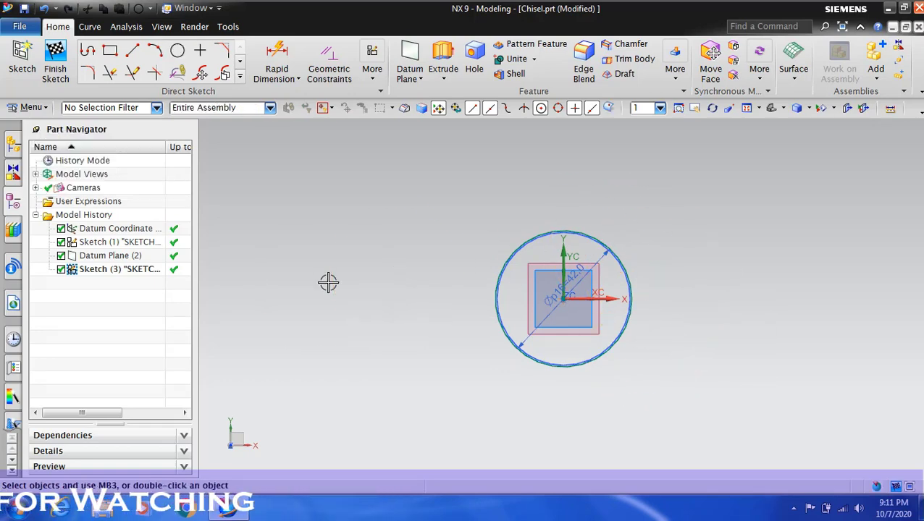
{"action": "left_click", "coordinate": [55, 64]}
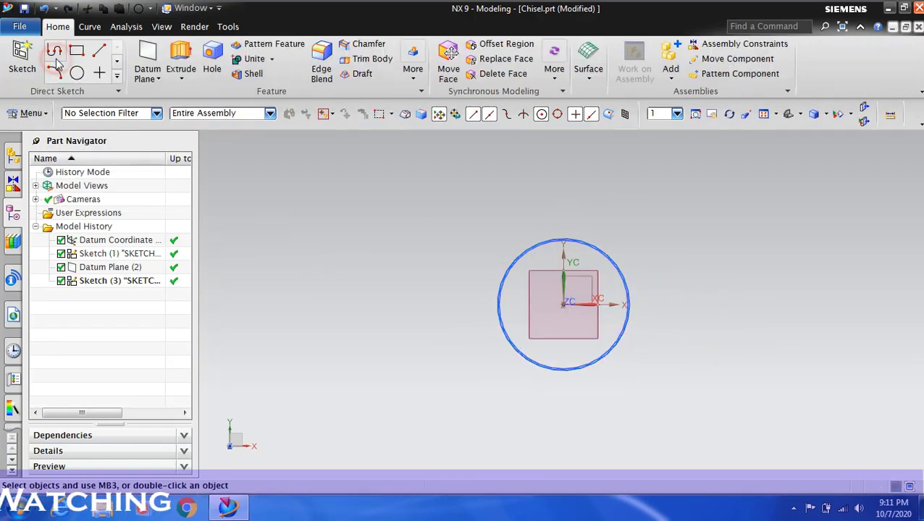
Step: Create a second datum plane offset outward from the first offset datum plane along Z
{"action": "left_click", "coordinate": [729, 114]}
{"action": "mouse_move", "coordinate": [740, 227]}
{"action": "left_mouse_down"}
{"action": "mouse_move", "coordinate": [693, 205]}
{"action": "mouse_move", "coordinate": [728, 158]}
{"action": "left_mouse_up"}
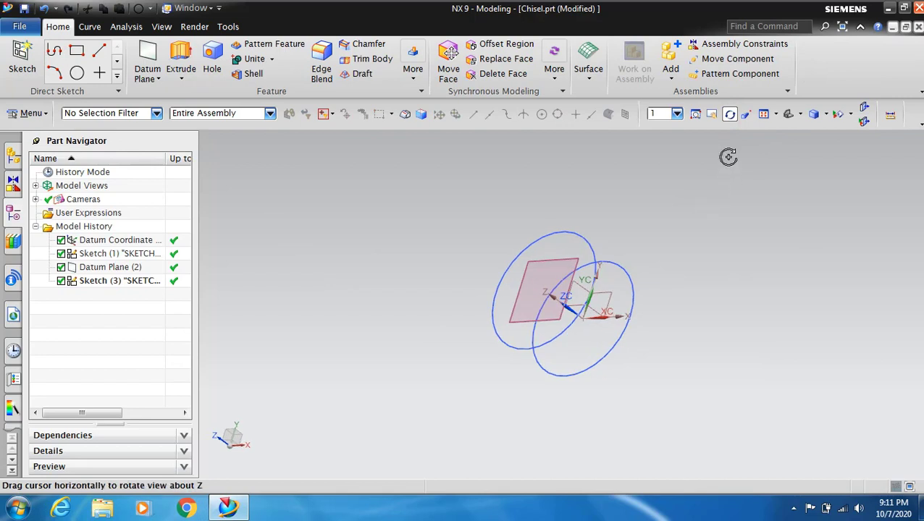
{"action": "left_click", "coordinate": [730, 115]}
{"action": "left_click", "coordinate": [152, 58]}
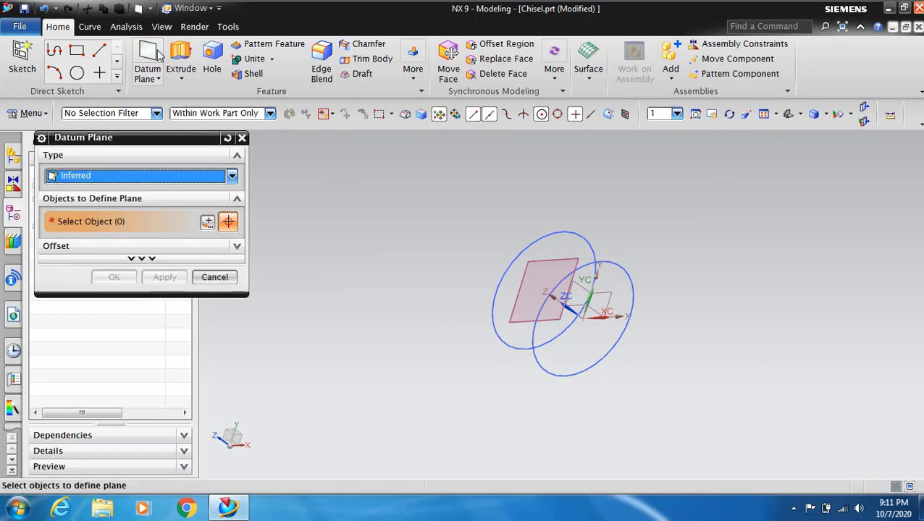
{"action": "left_click", "coordinate": [536, 250]}
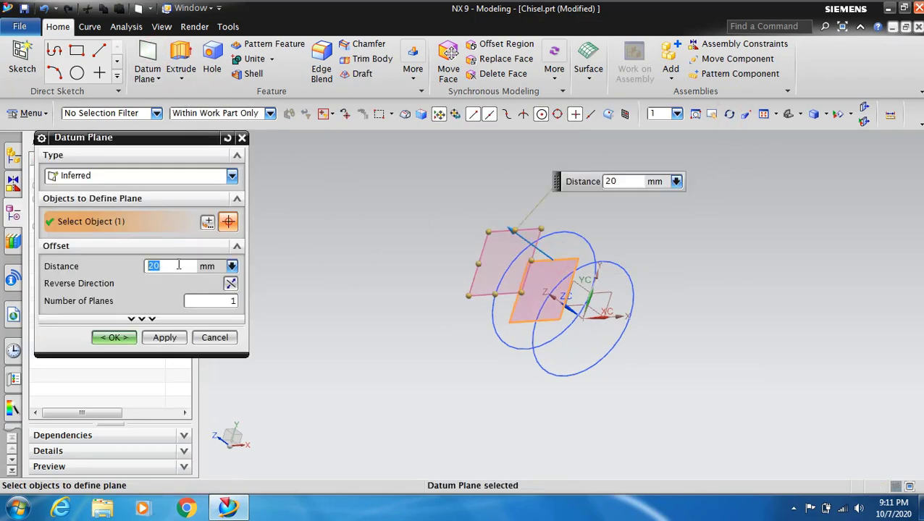
{"action": "left_click", "coordinate": [114, 338]}
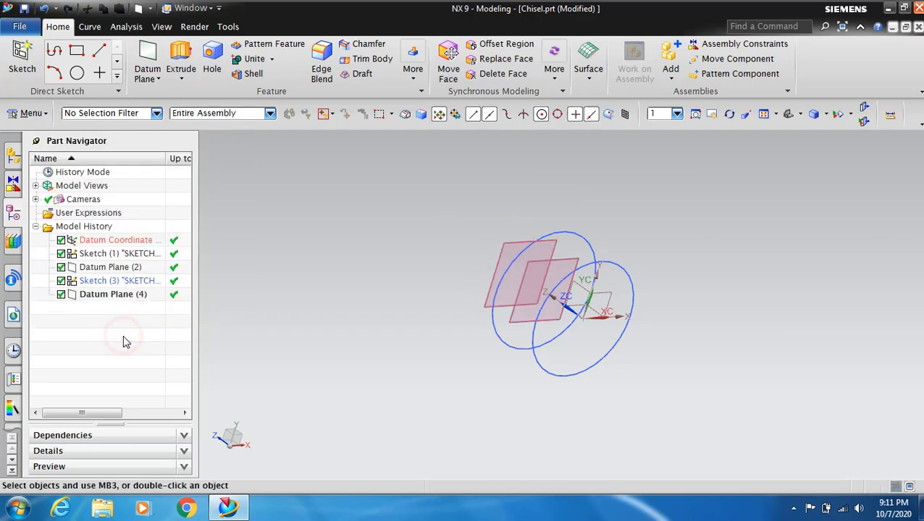
Step: Sketch a 26 mm diameter circle centred on the origin on the second offset datum plane and finish the sketch
{"action": "left_click", "coordinate": [21, 65]}
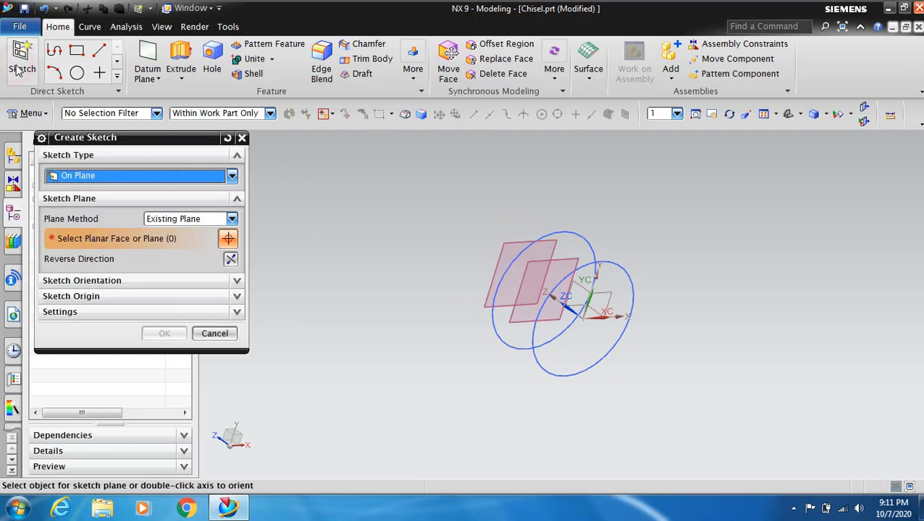
{"action": "left_click", "coordinate": [509, 241]}
{"action": "left_click", "coordinate": [162, 335]}
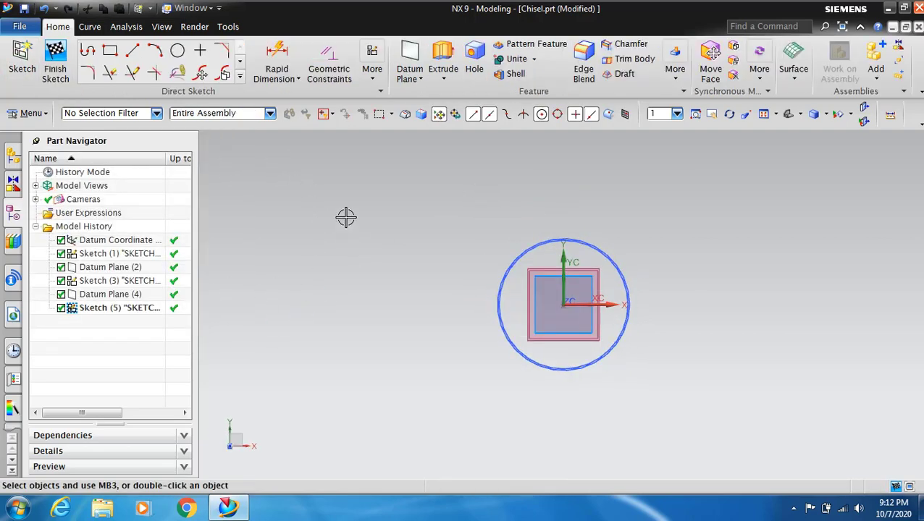
{"action": "left_click", "coordinate": [178, 50]}
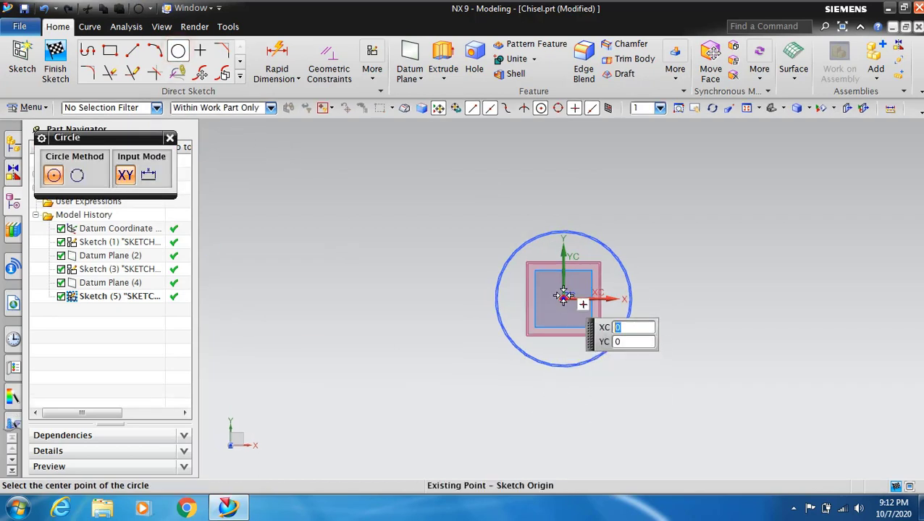
{"action": "left_click", "coordinate": [563, 299]}
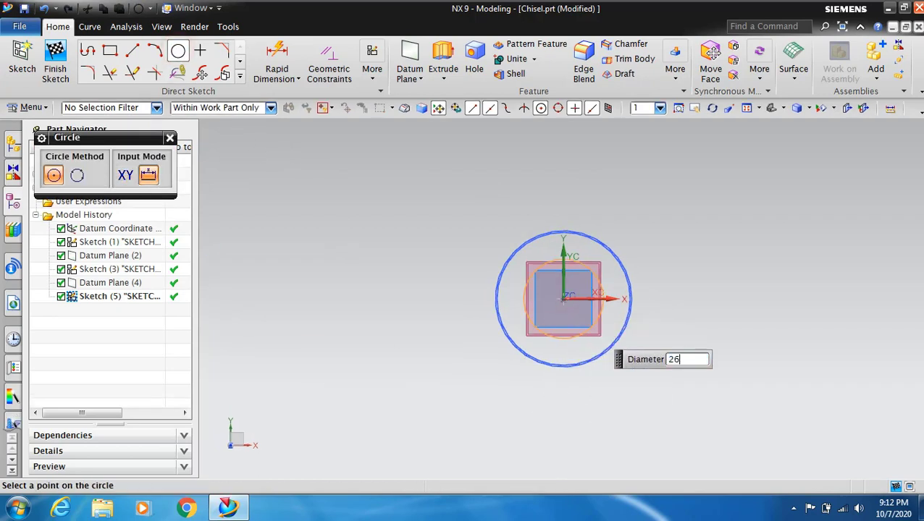
{"action": "key", "text": "Return"}
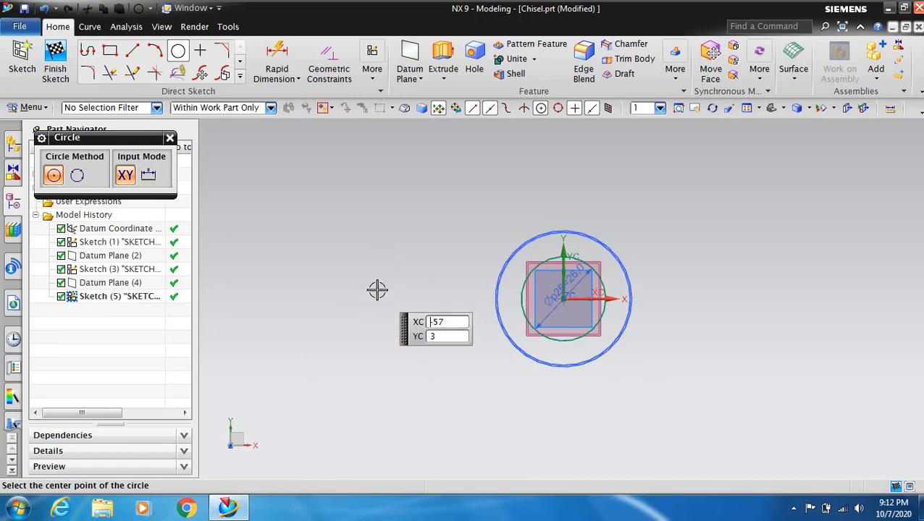
{"action": "key", "text": "Escape"}
{"action": "left_click", "coordinate": [55, 67]}
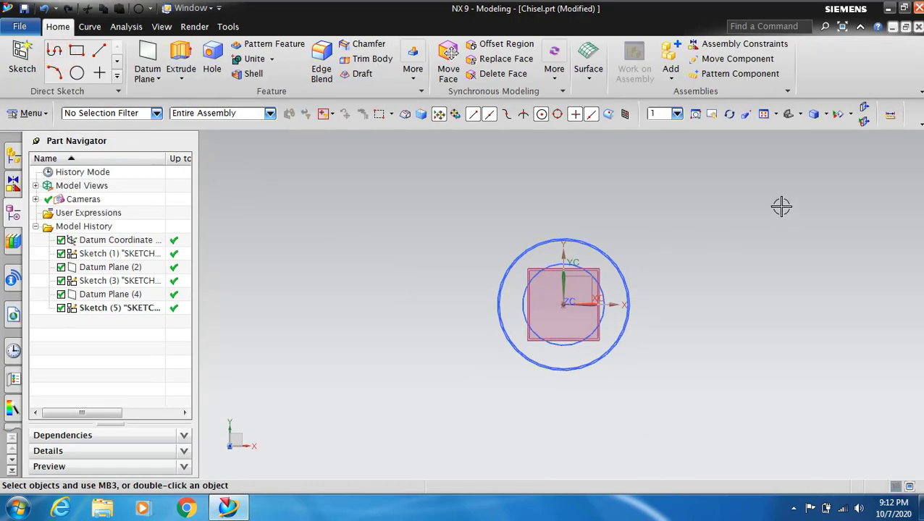
Step: Create a third datum plane offset outward along Z from the datum plane holding the 26 mm circle
{"action": "left_click", "coordinate": [730, 115]}
{"action": "mouse_move", "coordinate": [709, 243]}
{"action": "left_mouse_down"}
{"action": "mouse_move", "coordinate": [656, 207]}
{"action": "mouse_move", "coordinate": [668, 216]}
{"action": "left_mouse_up"}
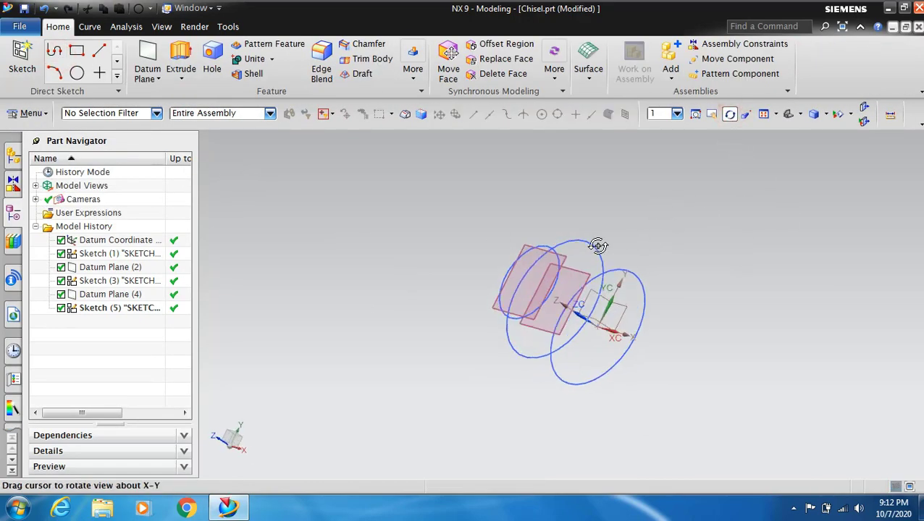
{"action": "left_click_drag", "start_coordinate": [598, 246], "coordinate": [583, 244]}
{"action": "left_click", "coordinate": [730, 114]}
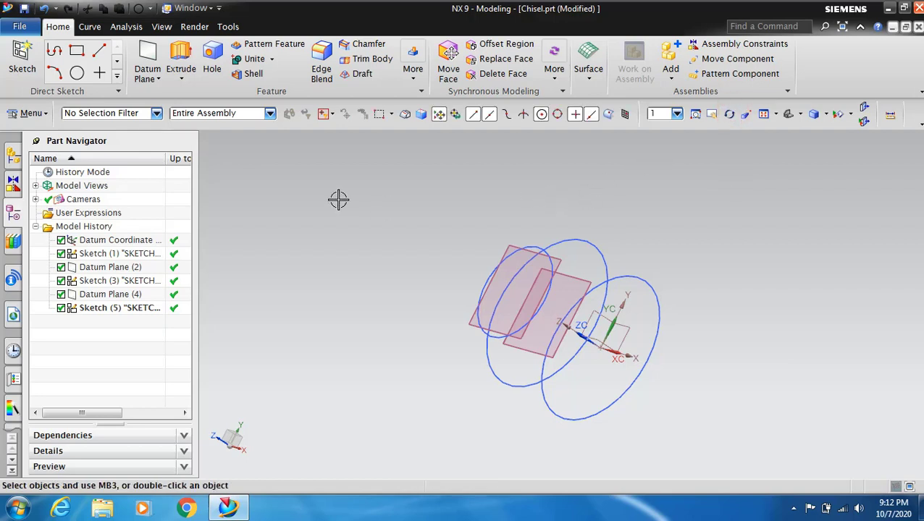
{"action": "left_click", "coordinate": [144, 56]}
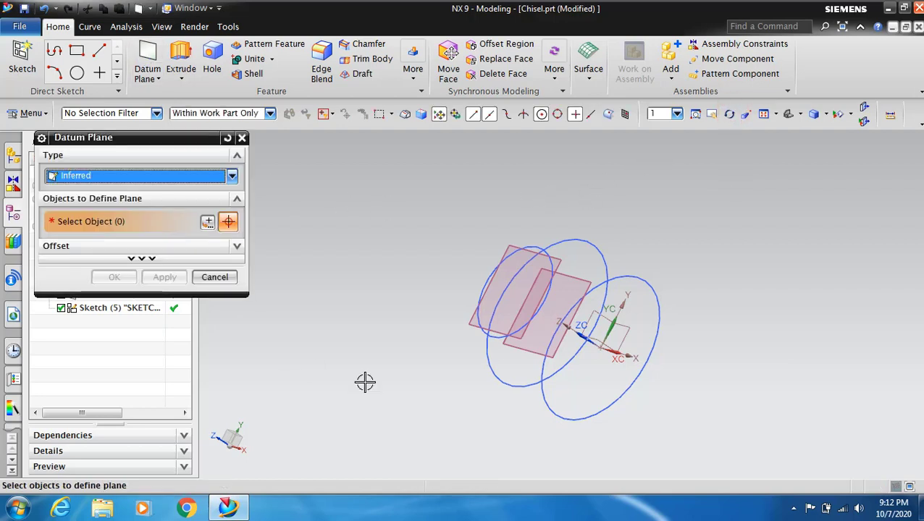
{"action": "left_click", "coordinate": [557, 263]}
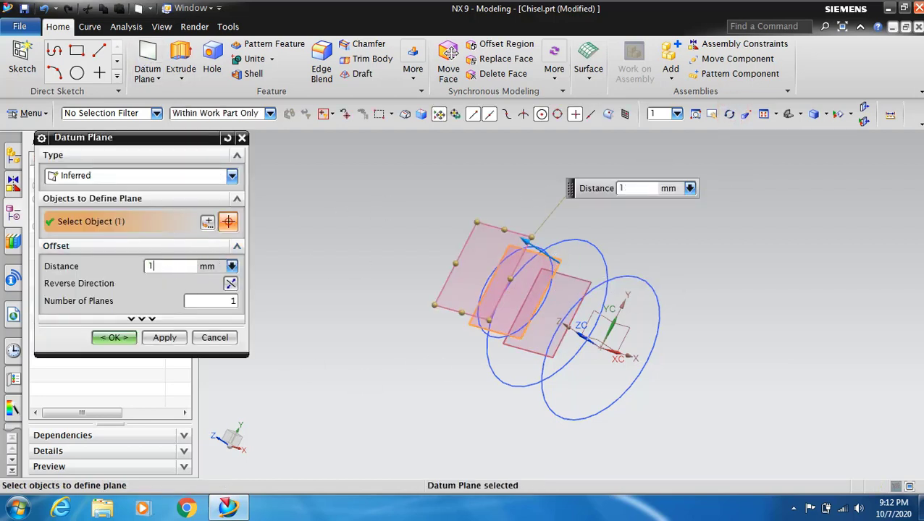
{"action": "left_click", "coordinate": [116, 338]}
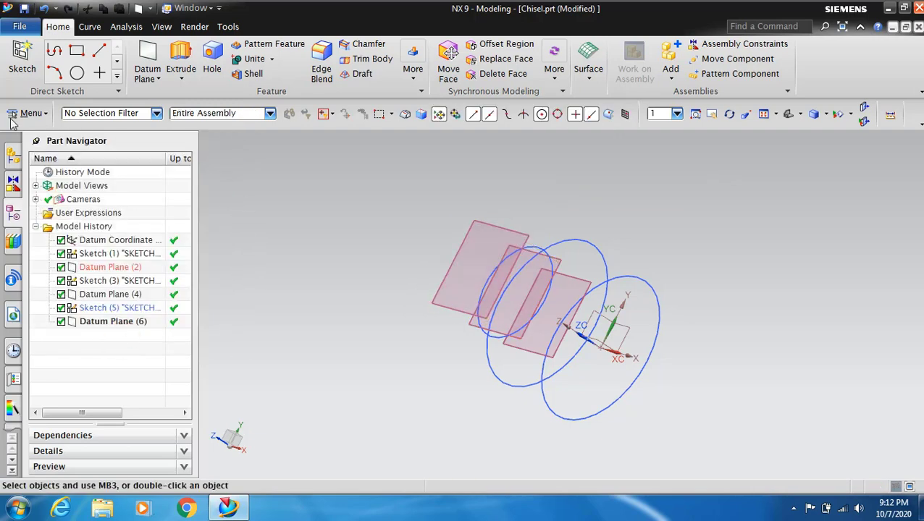
Step: Sketch a 30 mm by 30 mm rectangle centred on the origin on the third offset datum plane
{"action": "left_click", "coordinate": [22, 59]}
{"action": "left_click", "coordinate": [495, 223]}
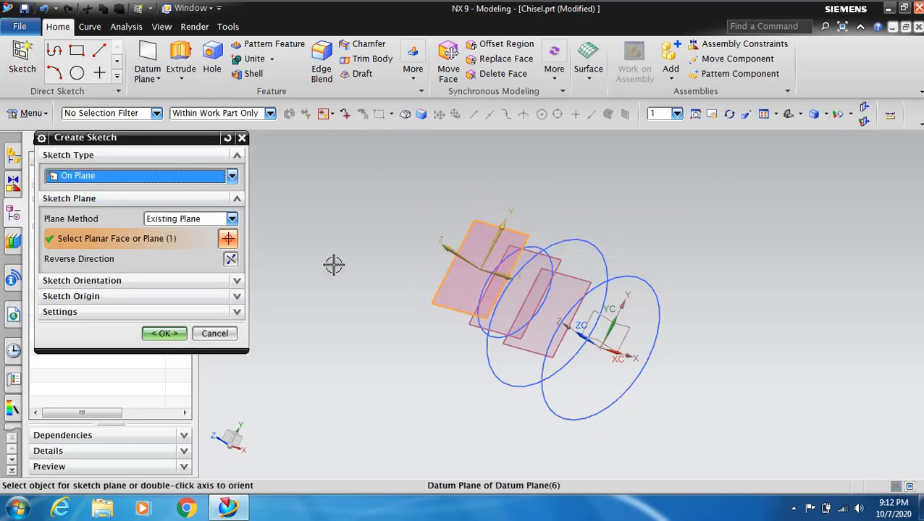
{"action": "left_click", "coordinate": [164, 334]}
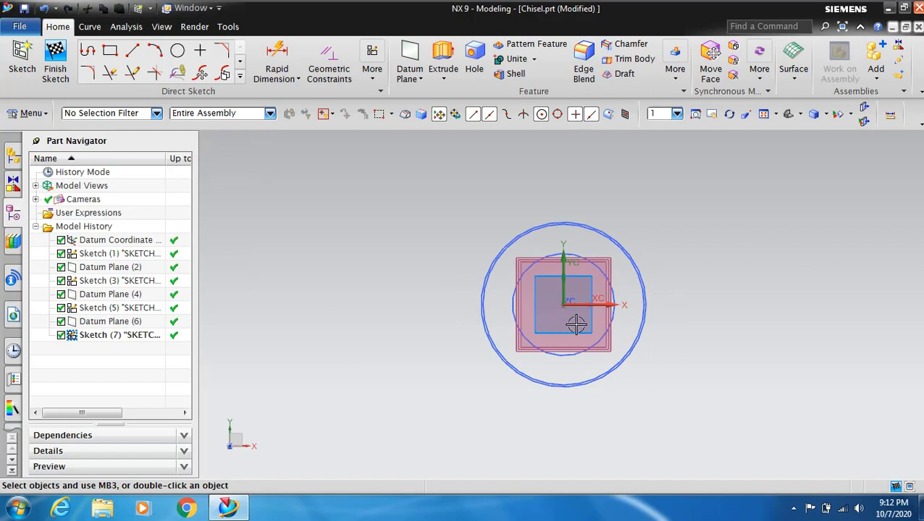
{"action": "left_click", "coordinate": [110, 50]}
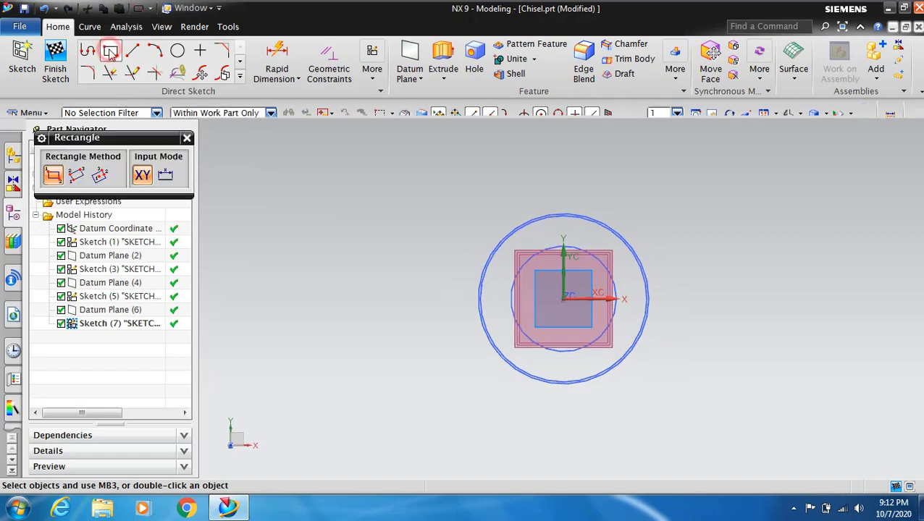
{"action": "left_click", "coordinate": [100, 175]}
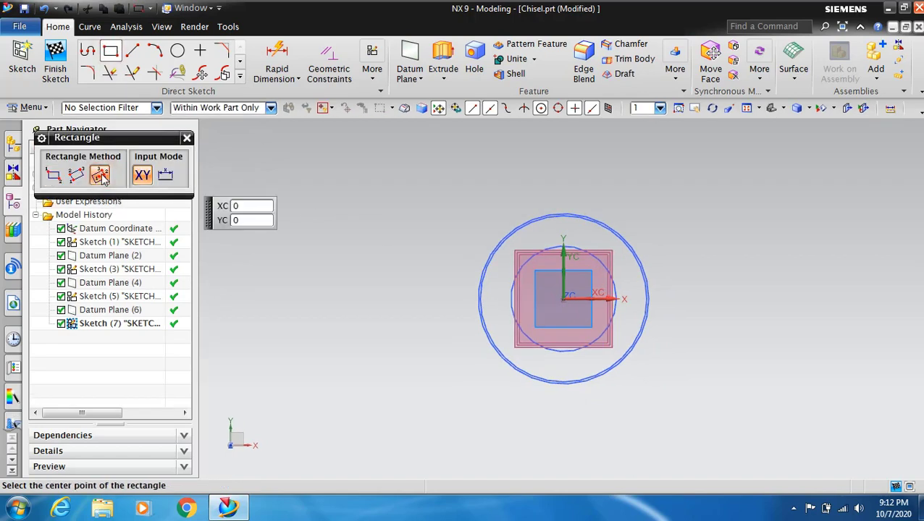
{"action": "left_click", "coordinate": [562, 299]}
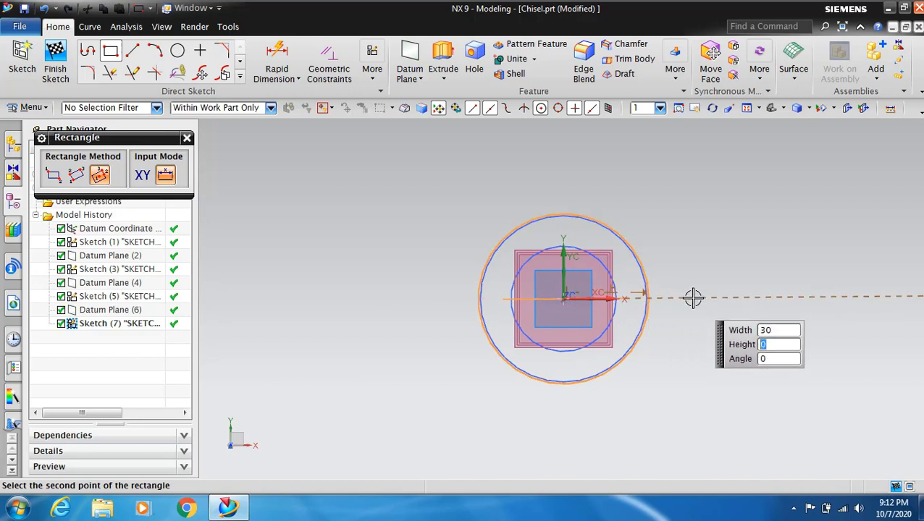
{"action": "type", "text": "4"}
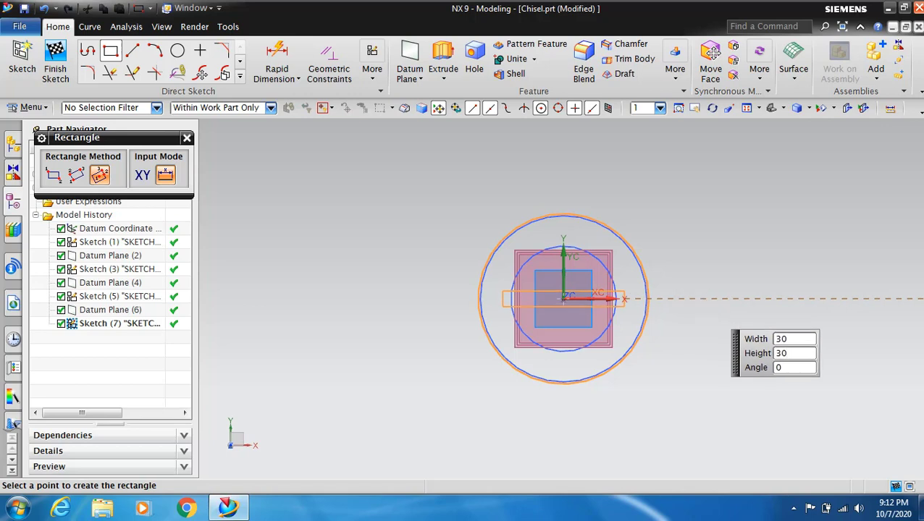
{"action": "key", "text": "Tab"}
{"action": "key", "text": "Return"}
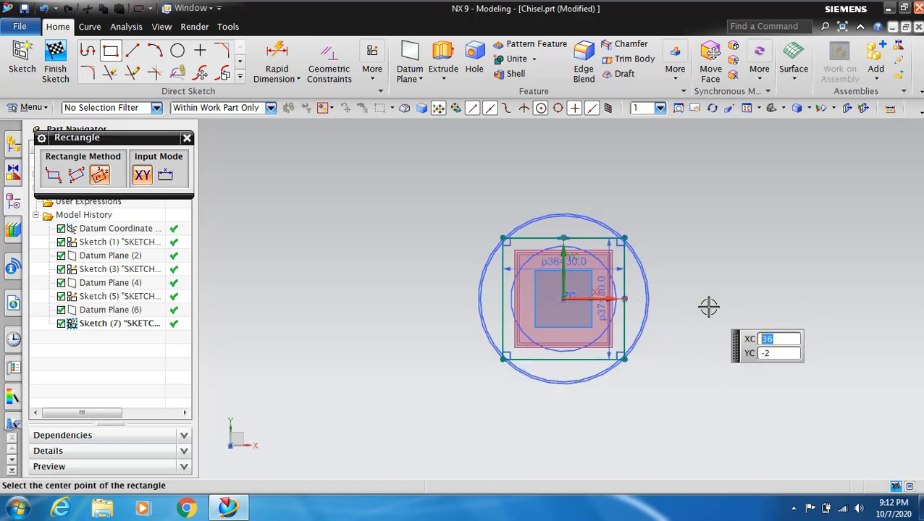
{"action": "scroll", "coordinate": [711, 291], "scroll_direction": "up", "scroll_amount": 3}
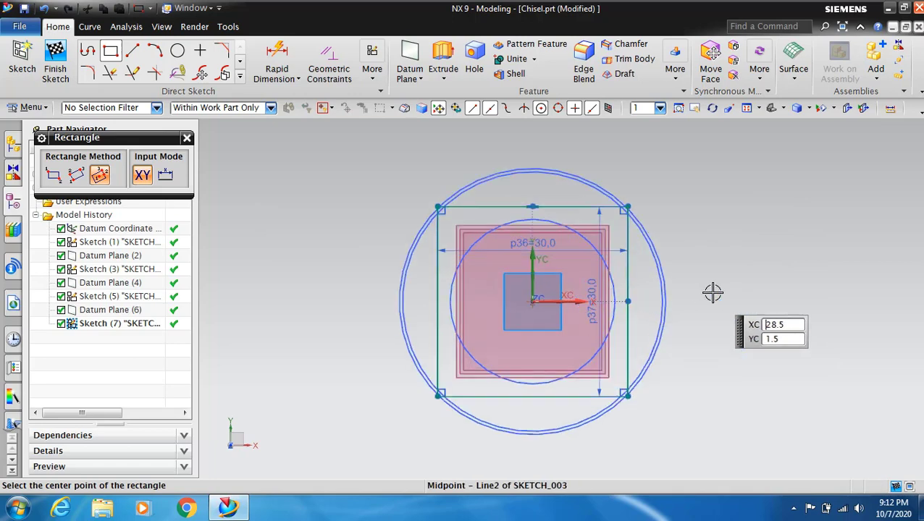
{"action": "key", "text": "Escape"}
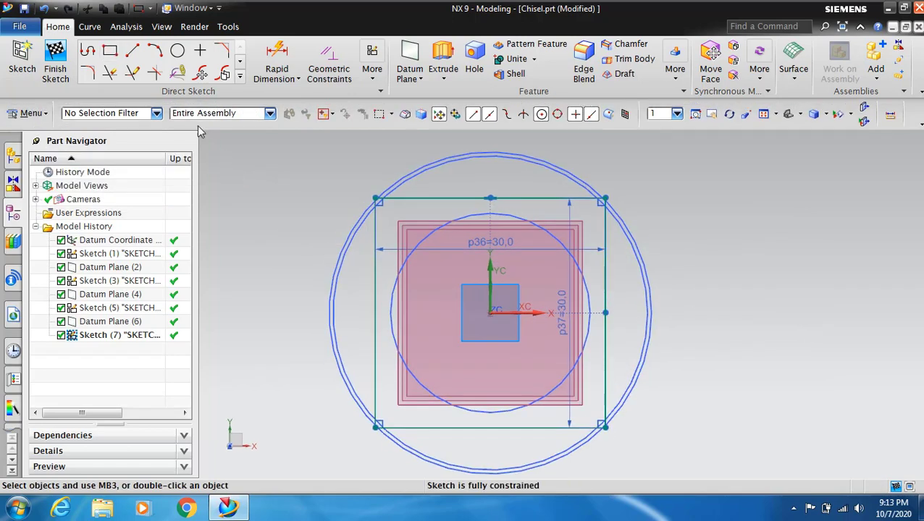
Step: Draw a horizontal line about 29.5 mm long from the origin along +X, crossing the square's side
{"action": "left_click", "coordinate": [133, 50]}
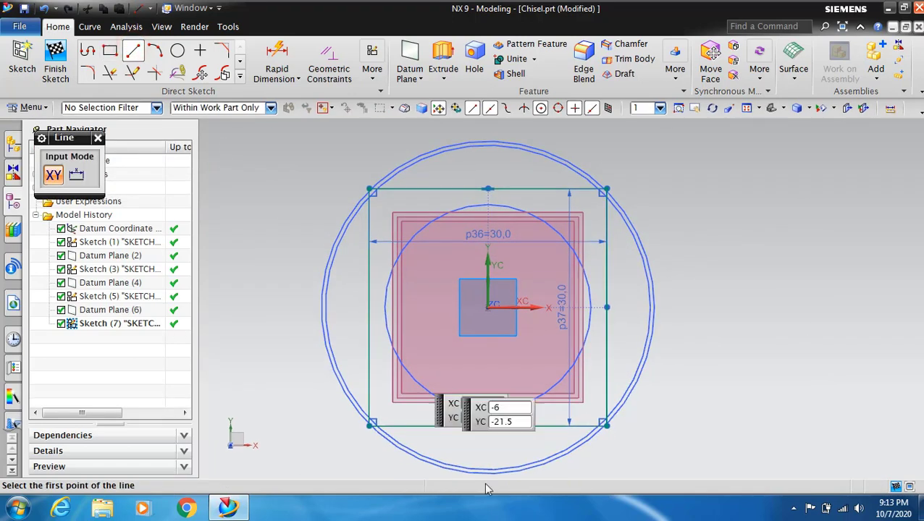
{"action": "left_click", "coordinate": [488, 307]}
{"action": "left_click", "coordinate": [721, 307]}
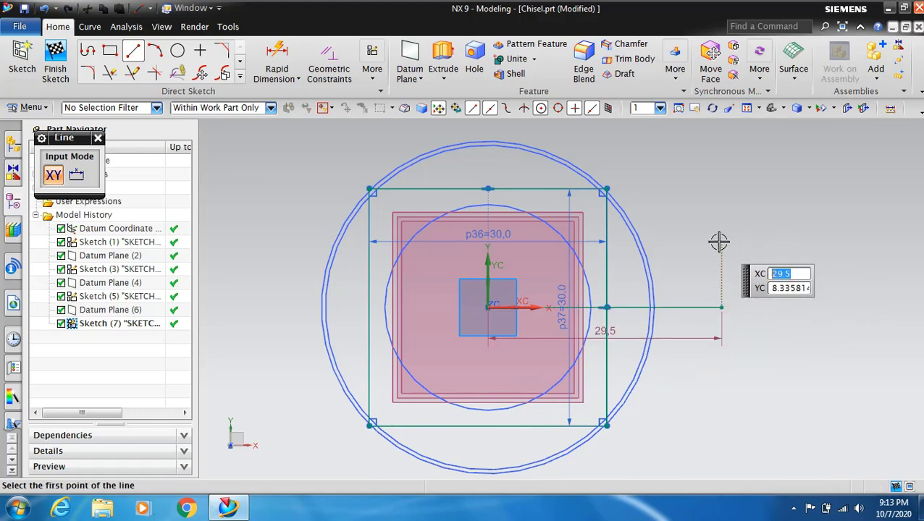
{"action": "key", "text": "Escape"}
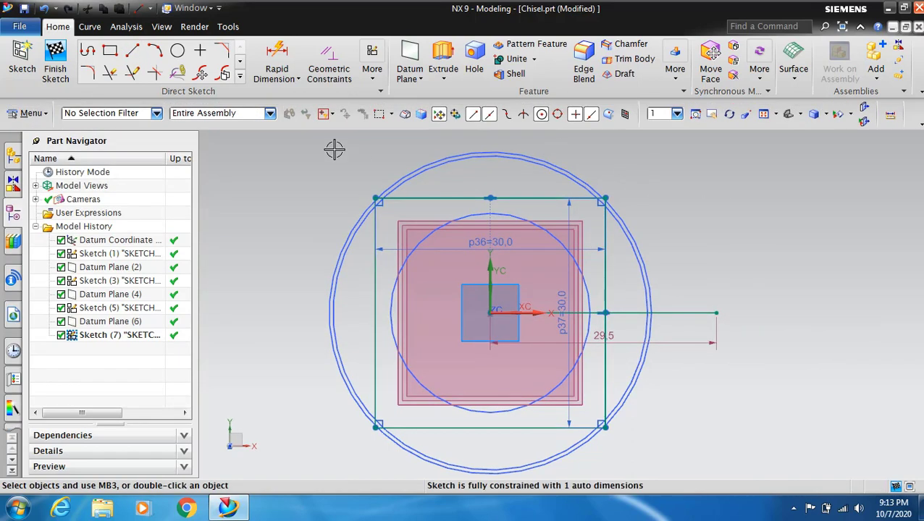
Step: Trim away the lower half of the square's +X side, below the horizontal line
{"action": "left_click", "coordinate": [110, 72]}
{"action": "left_click", "coordinate": [605, 377]}
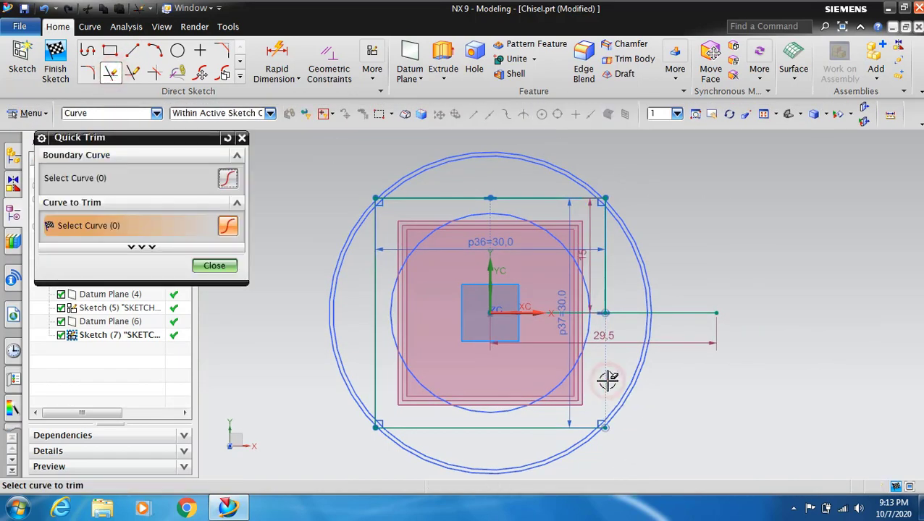
{"action": "left_click", "coordinate": [215, 266]}
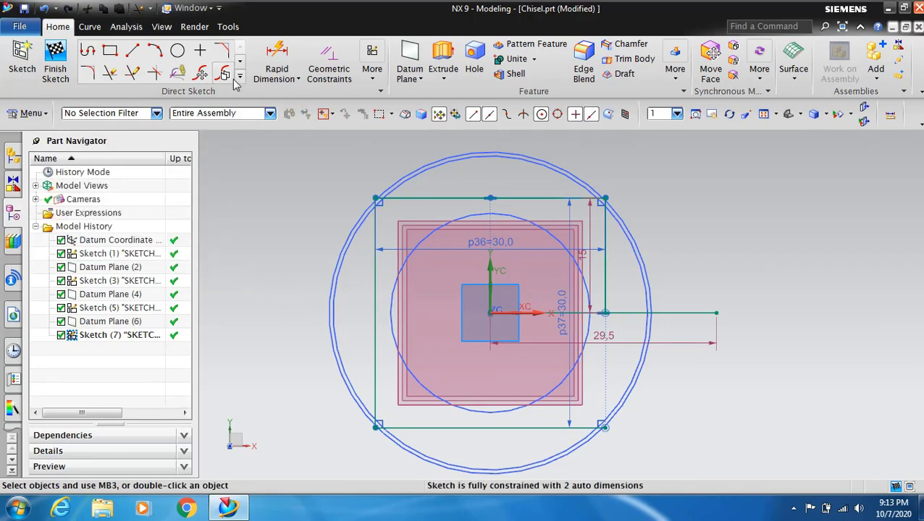
Step: Mirror the remaining upper half of the square's +X side about the horizontal line and finish the sketch
{"action": "left_click", "coordinate": [239, 62]}
{"action": "left_click", "coordinate": [112, 74]}
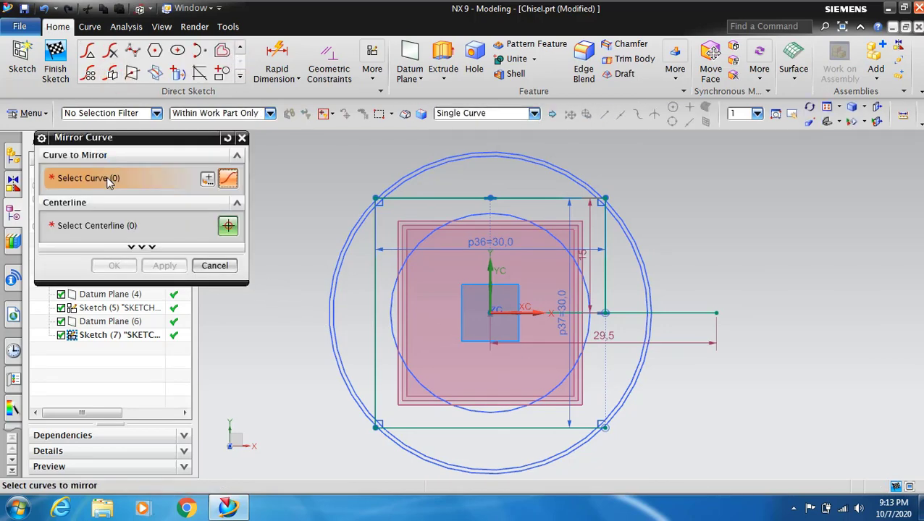
{"action": "left_click", "coordinate": [606, 276]}
{"action": "left_click", "coordinate": [129, 226]}
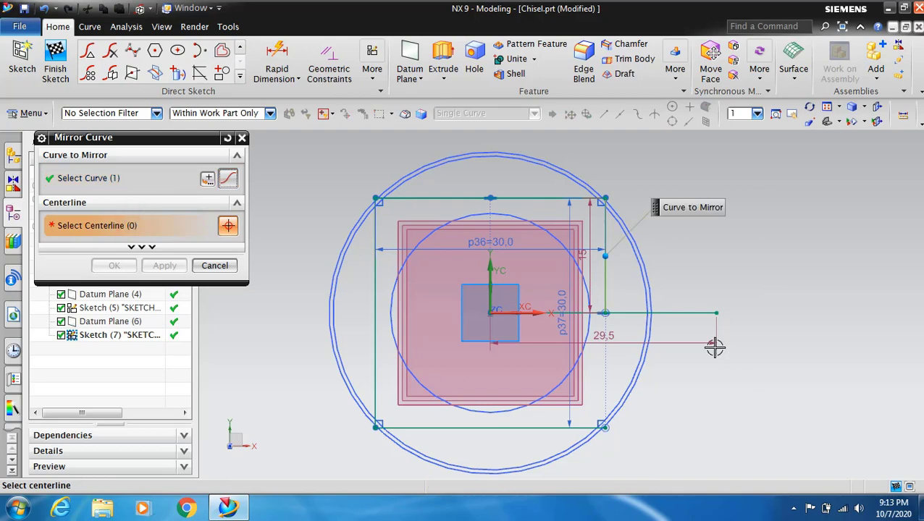
{"action": "left_click", "coordinate": [693, 318]}
{"action": "left_click", "coordinate": [114, 266]}
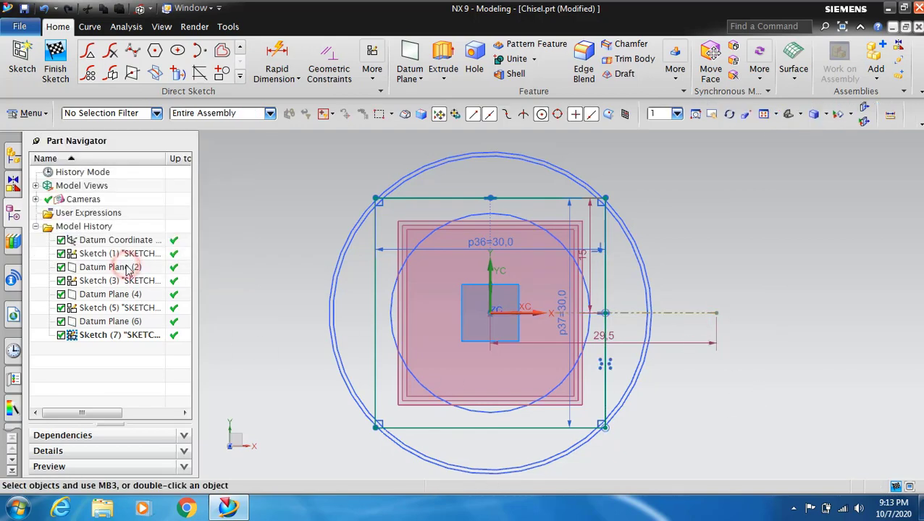
{"action": "scroll", "coordinate": [802, 304], "scroll_direction": "down", "scroll_amount": 2}
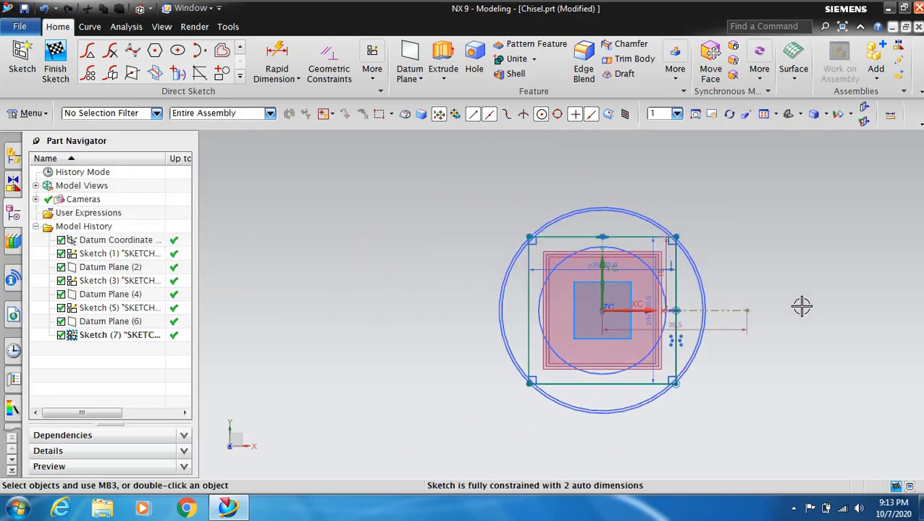
{"action": "left_click", "coordinate": [57, 72]}
Step: Create a fourth datum plane offset 220 mm outward along Z from the datum plane holding the square
{"action": "left_click", "coordinate": [730, 114]}
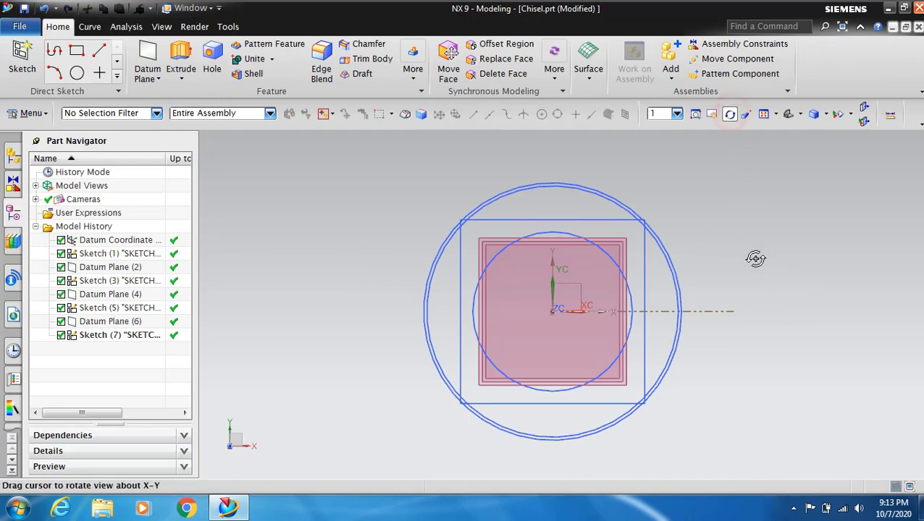
{"action": "left_click_drag", "start_coordinate": [754, 258], "coordinate": [703, 243]}
{"action": "left_click", "coordinate": [730, 115]}
{"action": "scroll", "coordinate": [814, 255], "scroll_direction": "down", "scroll_amount": 2}
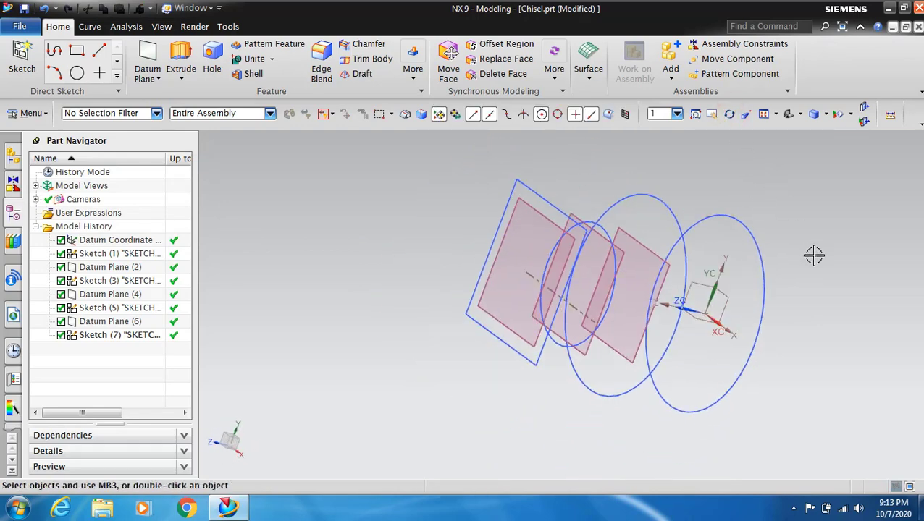
{"action": "left_click", "coordinate": [146, 58]}
{"action": "left_click", "coordinate": [542, 215]}
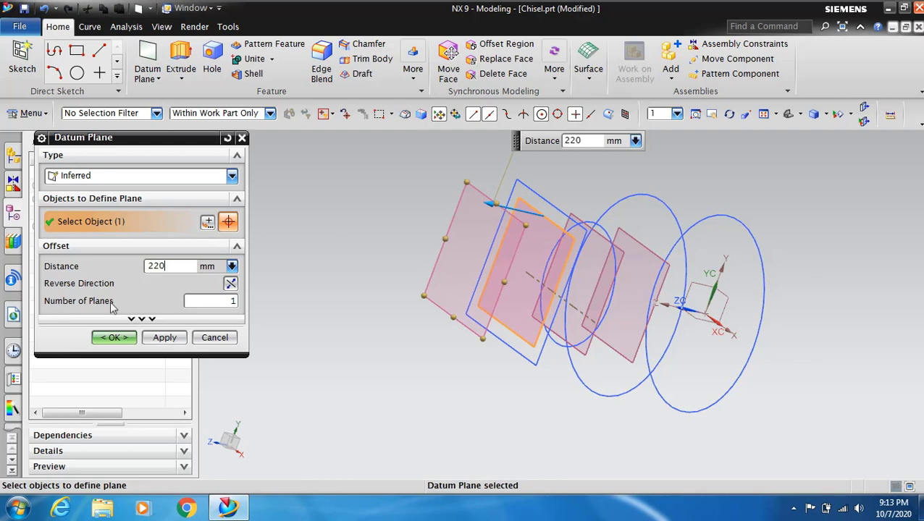
{"action": "left_click", "coordinate": [115, 338]}
Step: Sketch a rectangle 75 mm wide and 0.25 mm high, centred on the origin, on the 220 mm offset datum plane
{"action": "scroll", "coordinate": [547, 400], "scroll_direction": "down", "scroll_amount": 3}
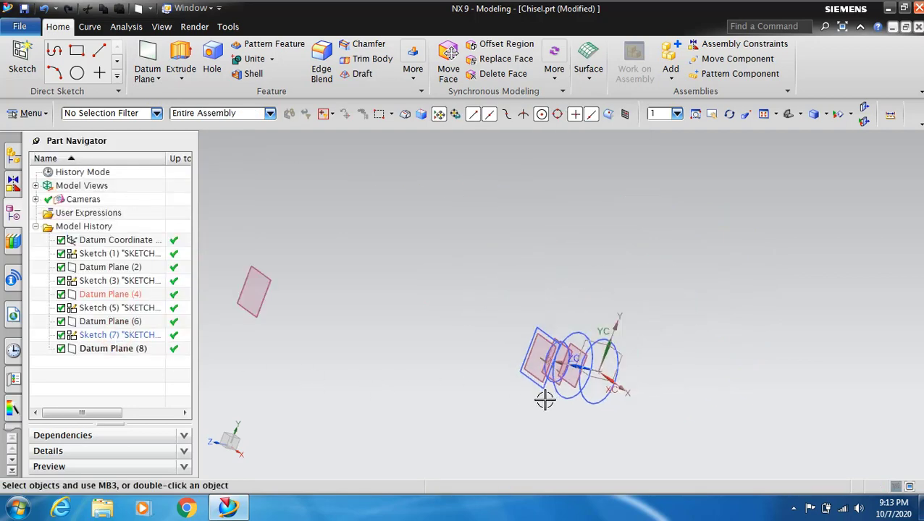
{"action": "scroll", "coordinate": [245, 319], "scroll_direction": "up", "scroll_amount": 3}
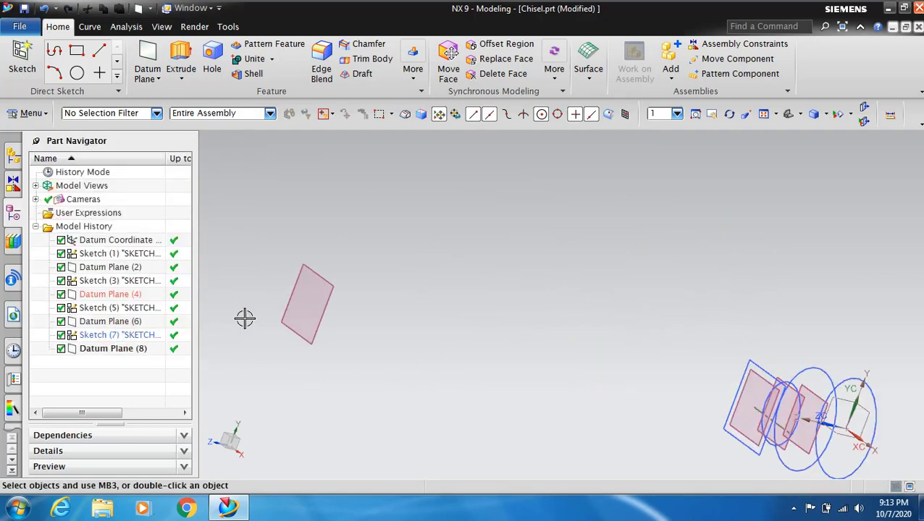
{"action": "left_click", "coordinate": [21, 62]}
{"action": "left_click", "coordinate": [328, 312]}
{"action": "left_click", "coordinate": [165, 333]}
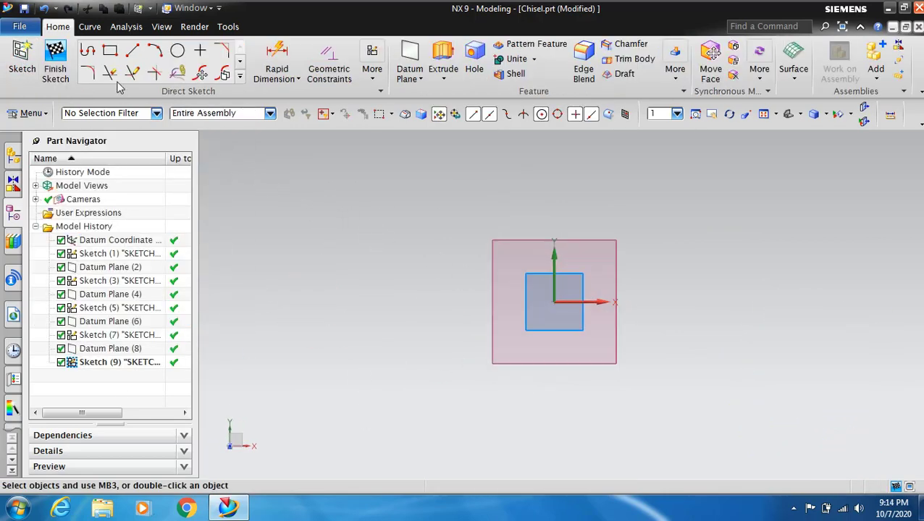
{"action": "left_click", "coordinate": [110, 51]}
{"action": "left_click", "coordinate": [100, 175]}
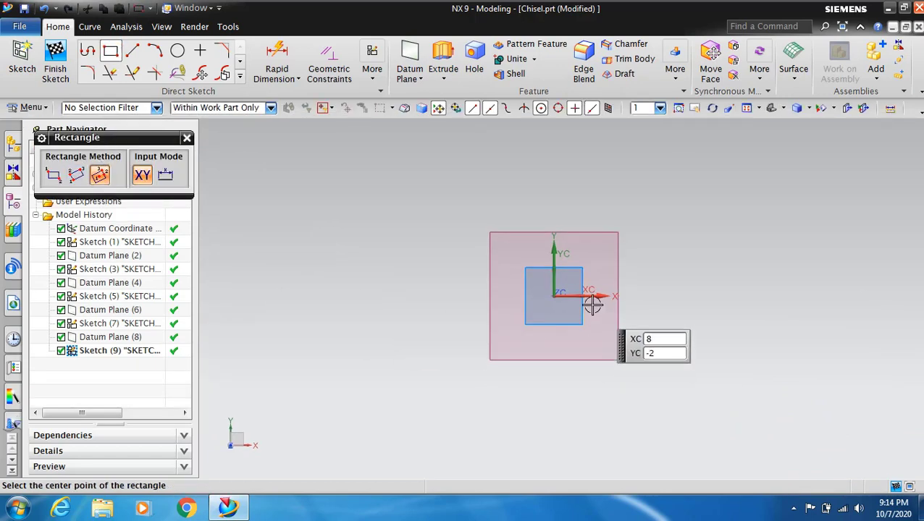
{"action": "left_click", "coordinate": [553, 297]}
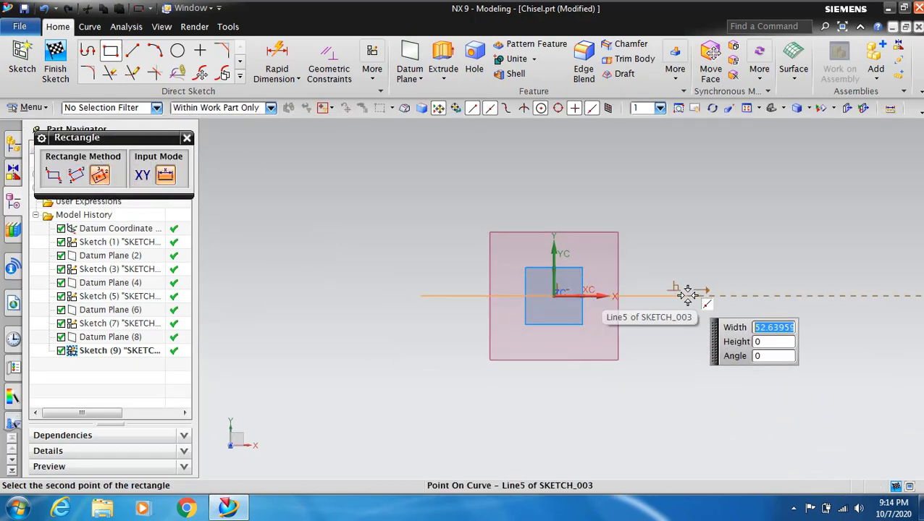
{"action": "key", "text": "Tab"}
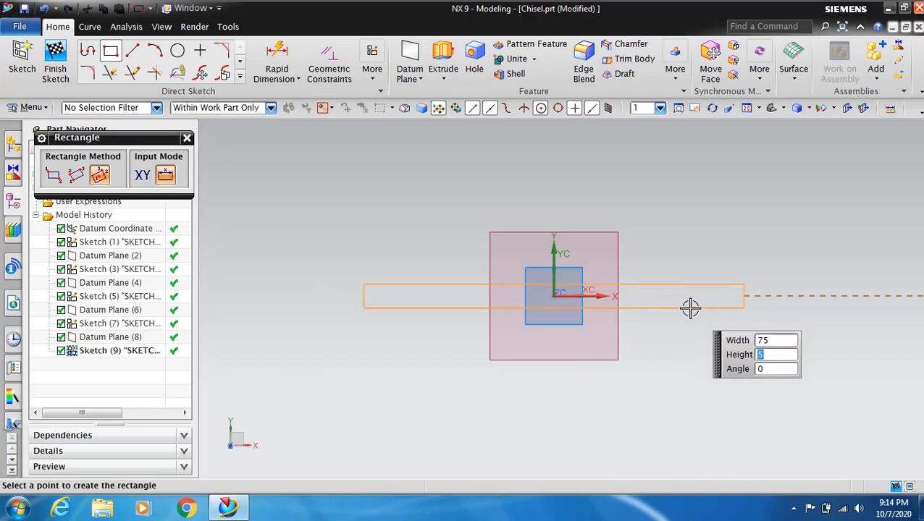
{"action": "key", "text": "Tab"}
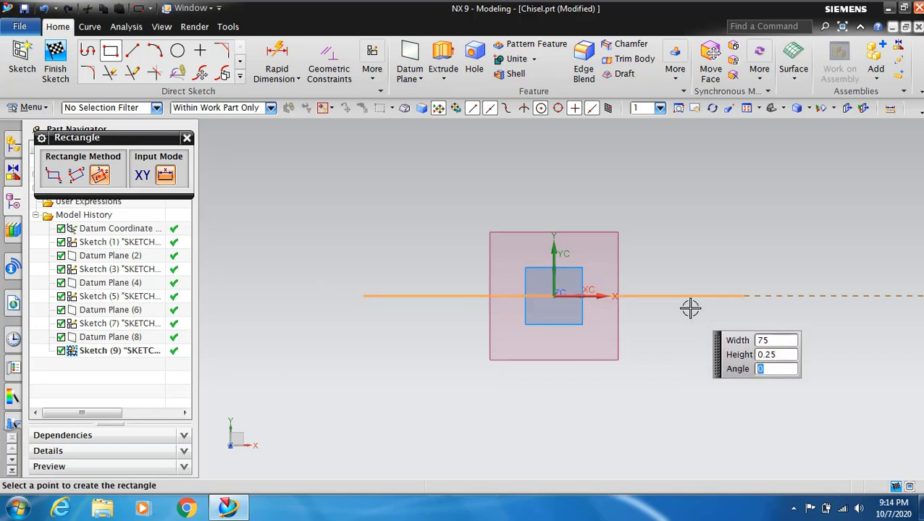
{"action": "left_click", "coordinate": [690, 308]}
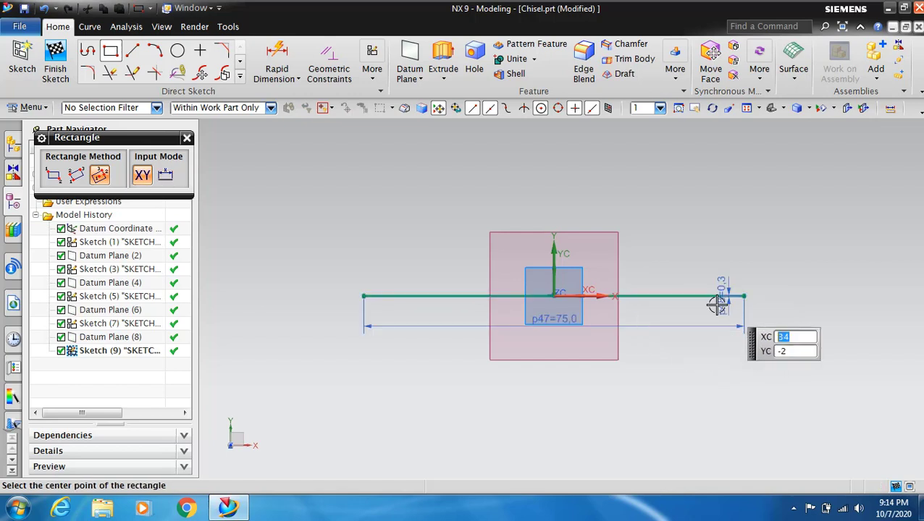
{"action": "scroll", "coordinate": [633, 280], "scroll_direction": "up", "scroll_amount": 4}
{"action": "scroll", "coordinate": [885, 303], "scroll_direction": "up", "scroll_amount": 2}
{"action": "scroll", "coordinate": [879, 304], "scroll_direction": "down", "scroll_amount": 2}
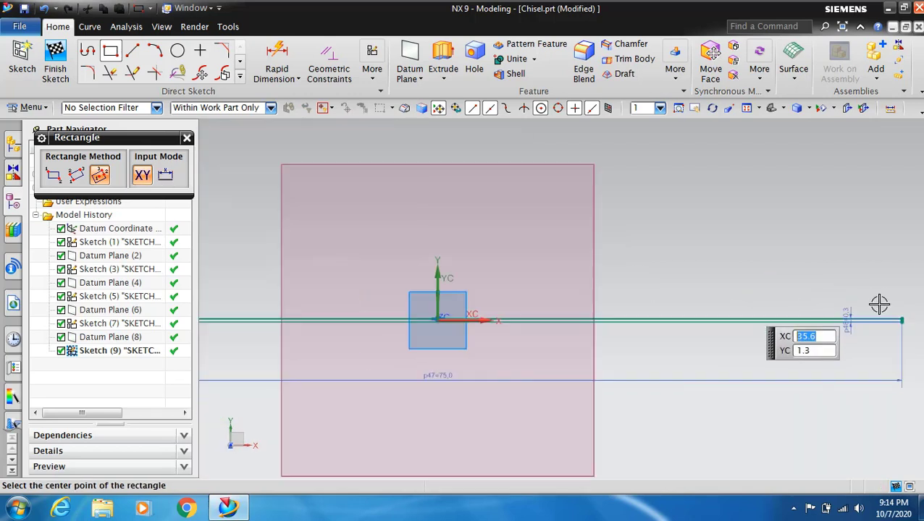
{"action": "key", "text": "Escape"}
Step: Draw a horizontal line about 37.7 mm long from the origin to just beyond the thin rectangle's +X side
{"action": "left_click", "coordinate": [132, 49]}
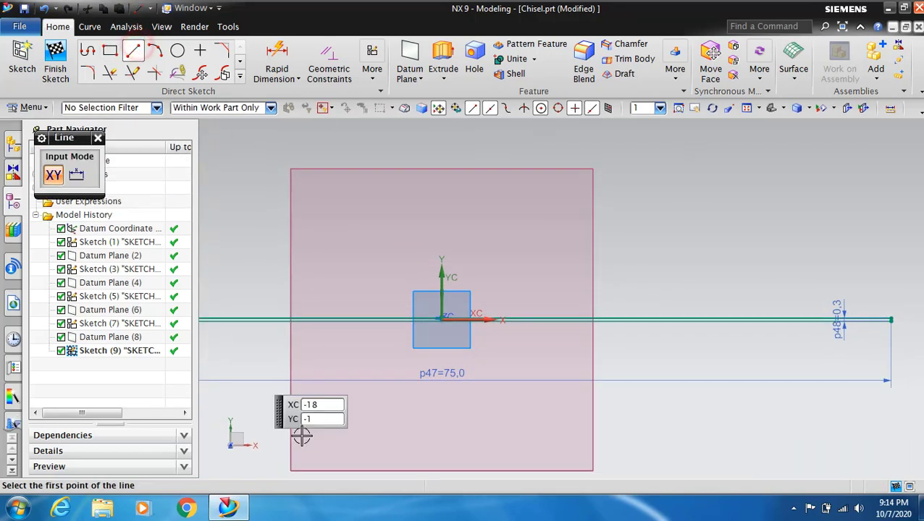
{"action": "scroll", "coordinate": [439, 337], "scroll_direction": "up", "scroll_amount": 4}
{"action": "scroll", "coordinate": [437, 330], "scroll_direction": "up", "scroll_amount": 4}
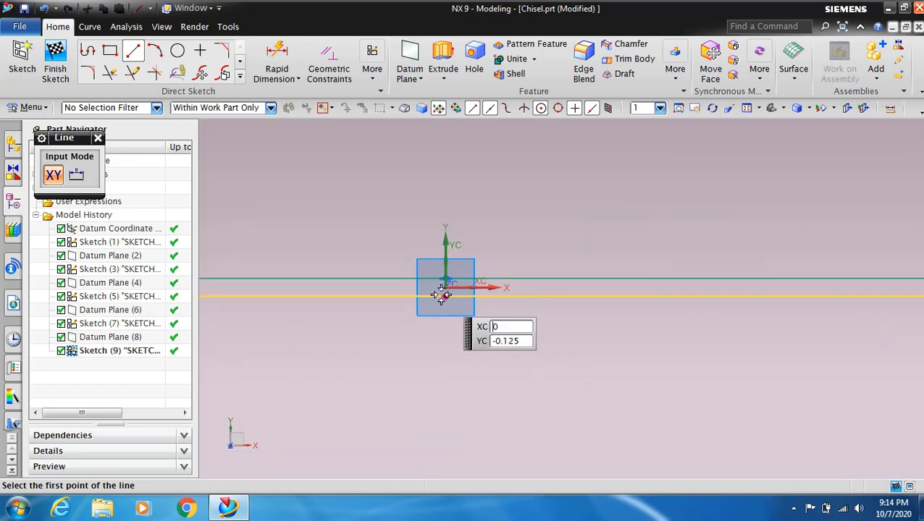
{"action": "left_click", "coordinate": [445, 287]}
{"action": "scroll", "coordinate": [577, 291], "scroll_direction": "down", "scroll_amount": 10}
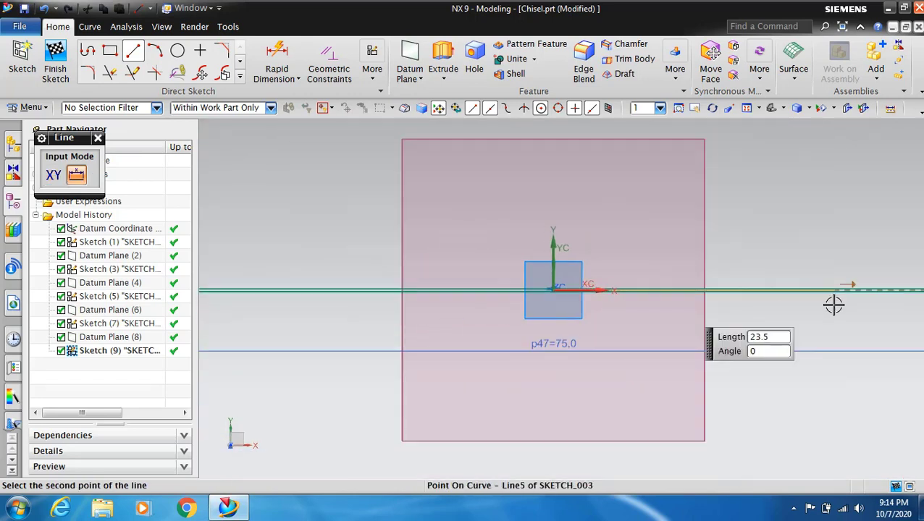
{"action": "scroll", "coordinate": [880, 304], "scroll_direction": "up", "scroll_amount": 8}
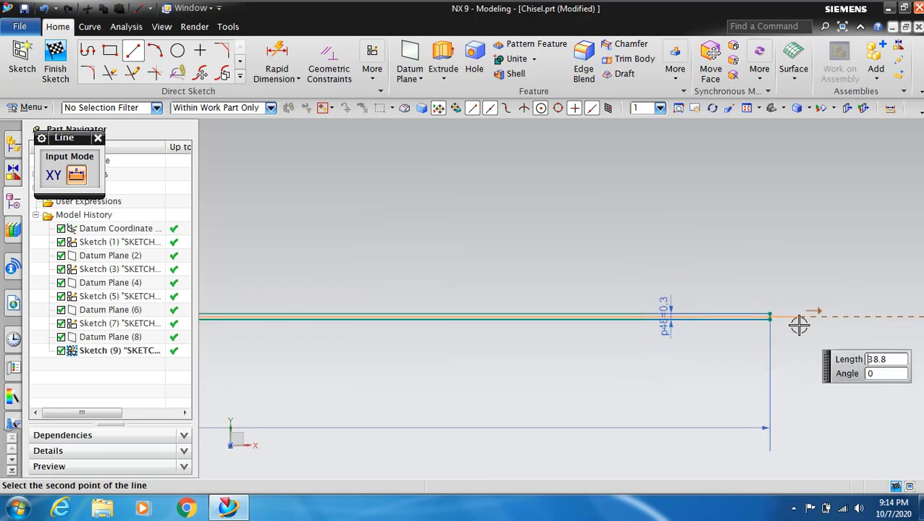
{"action": "scroll", "coordinate": [702, 286], "scroll_direction": "up", "scroll_amount": 2}
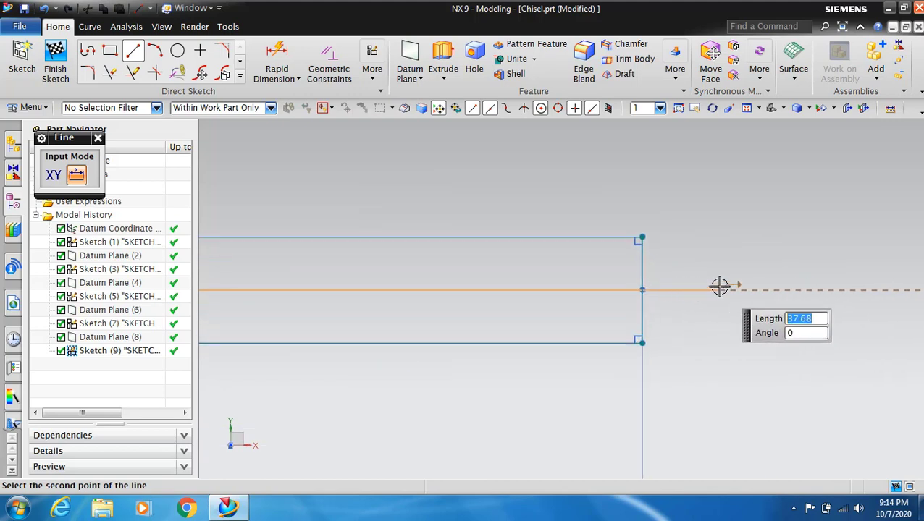
{"action": "left_click", "coordinate": [718, 290]}
{"action": "key", "text": "Escape"}
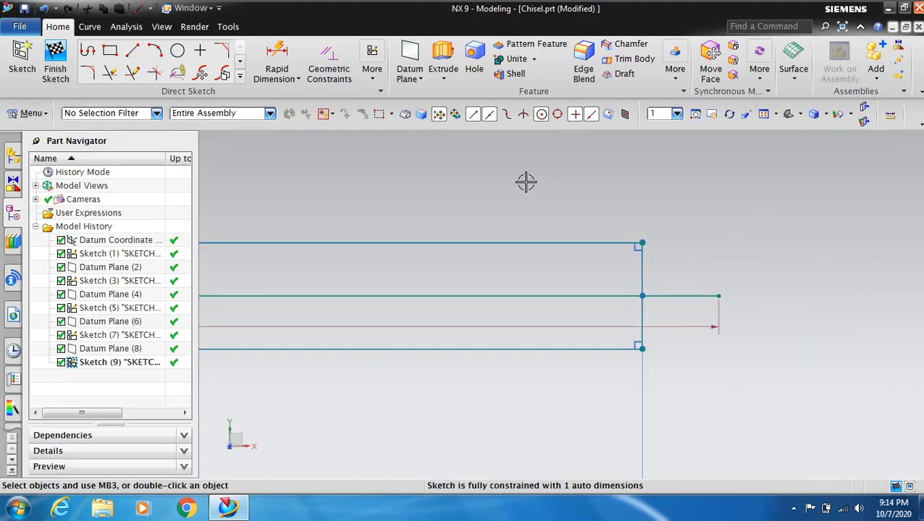
Step: Trim away the lower half of the thin rectangle's +X side, below the horizontal line
{"action": "left_click", "coordinate": [109, 73]}
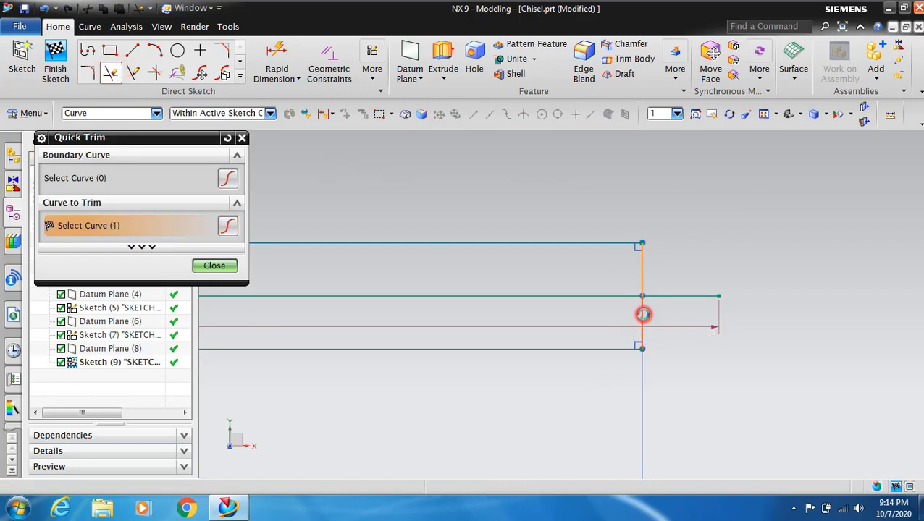
{"action": "left_click", "coordinate": [642, 319]}
{"action": "left_click", "coordinate": [224, 268]}
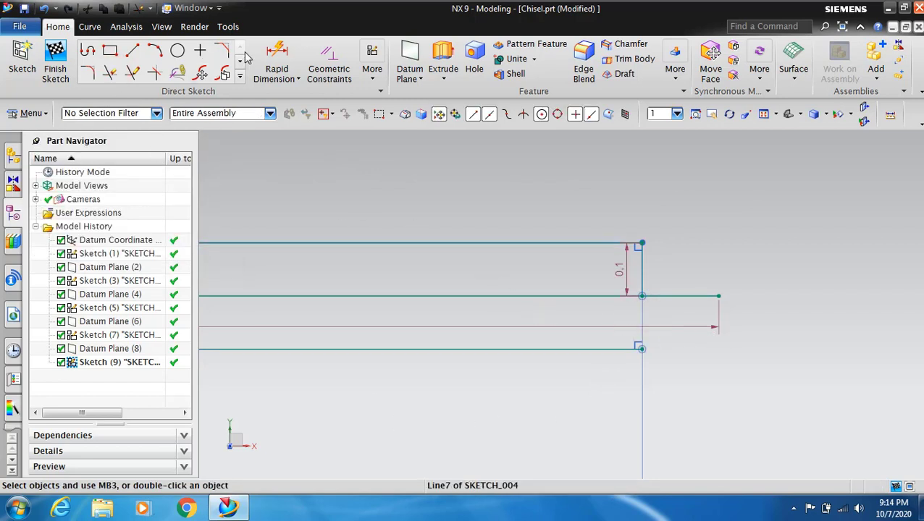
Step: Mirror the remaining upper half of the thin rectangle's +X side about the horizontal line and finish the sketch
{"action": "left_click", "coordinate": [113, 74]}
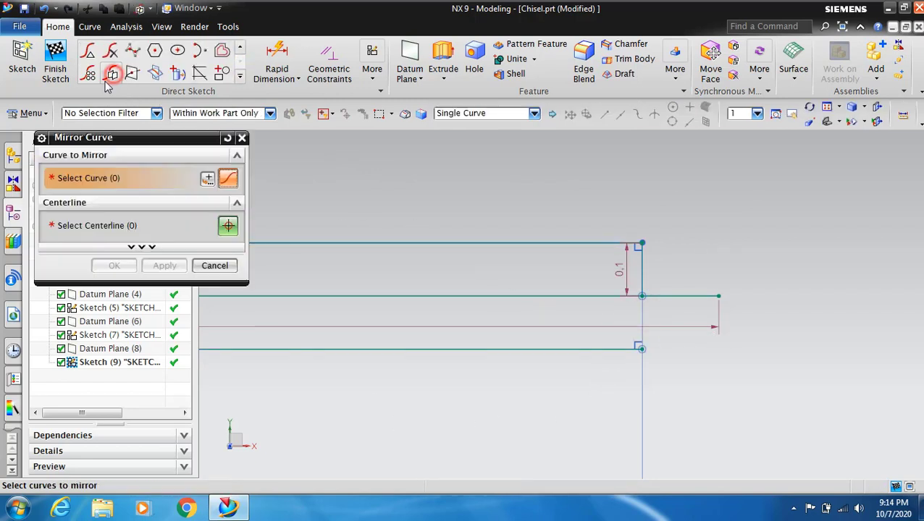
{"action": "left_click", "coordinate": [642, 269]}
{"action": "left_click", "coordinate": [144, 227]}
{"action": "left_click", "coordinate": [694, 294]}
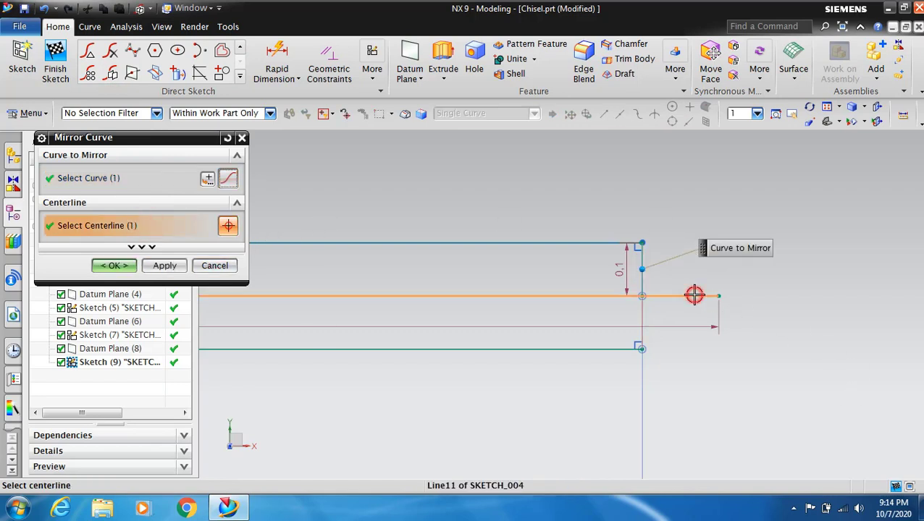
{"action": "left_click", "coordinate": [122, 266]}
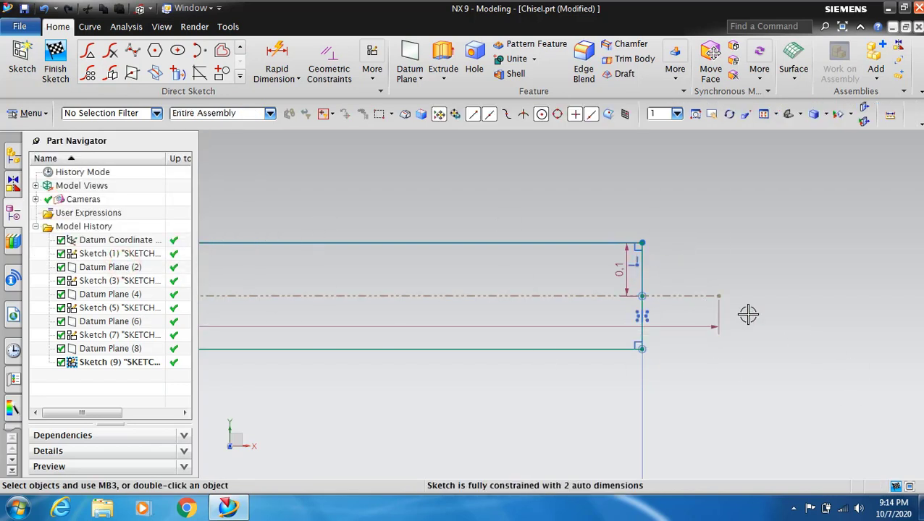
{"action": "scroll", "coordinate": [763, 318], "scroll_direction": "down", "scroll_amount": 3}
{"action": "scroll", "coordinate": [763, 319], "scroll_direction": "down", "scroll_amount": 3}
{"action": "scroll", "coordinate": [340, 384], "scroll_direction": "down", "scroll_amount": 1}
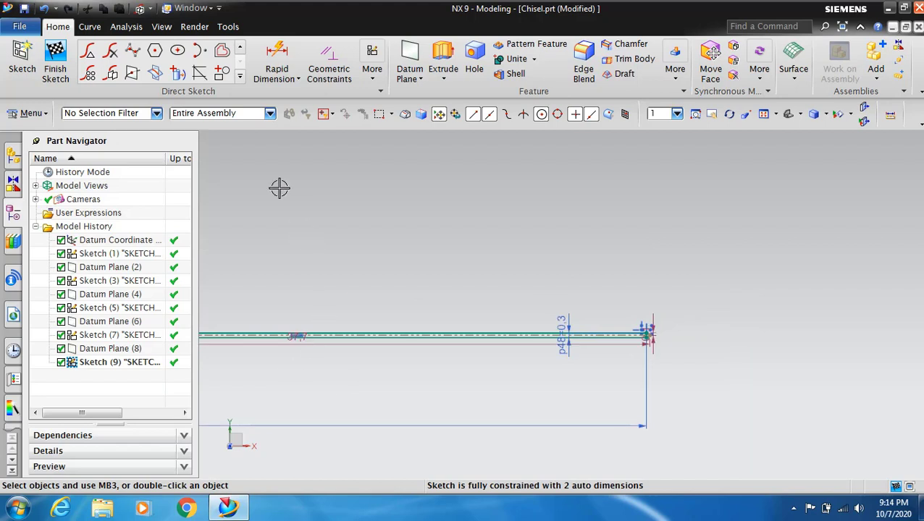
{"action": "left_click", "coordinate": [62, 64]}
{"action": "scroll", "coordinate": [437, 268], "scroll_direction": "down", "scroll_amount": 2}
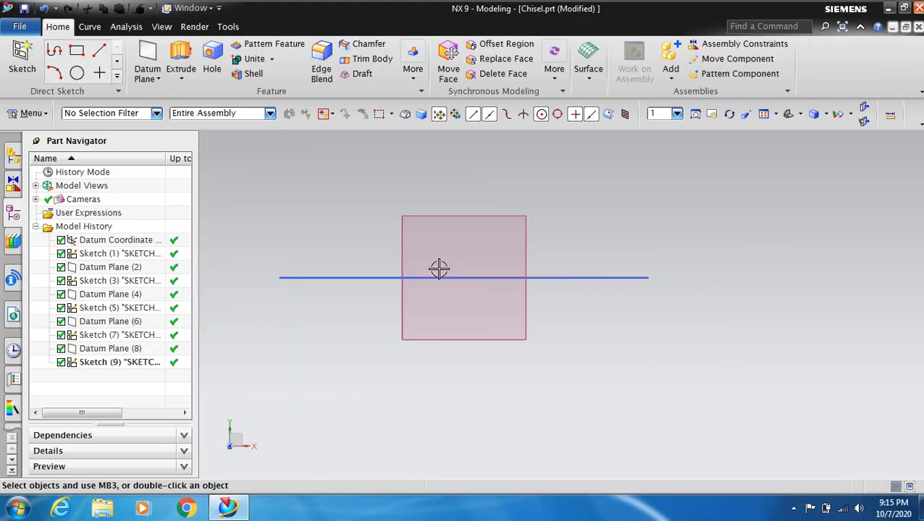
Step: Examine the circular and square profile sketches together with their datum planes in a tilted view
{"action": "scroll", "coordinate": [437, 268], "scroll_direction": "up", "scroll_amount": 3}
{"action": "left_click", "coordinate": [729, 114]}
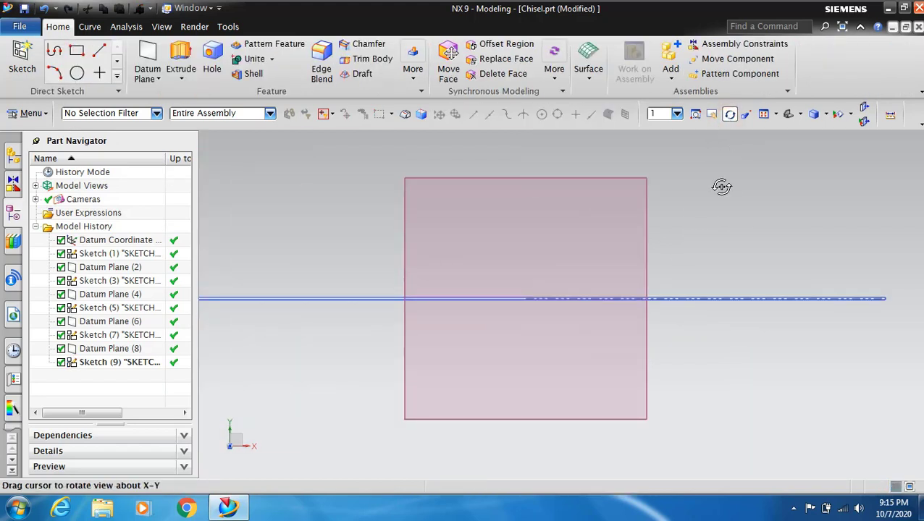
{"action": "left_click_drag", "start_coordinate": [713, 233], "coordinate": [709, 286]}
{"action": "left_click", "coordinate": [730, 115]}
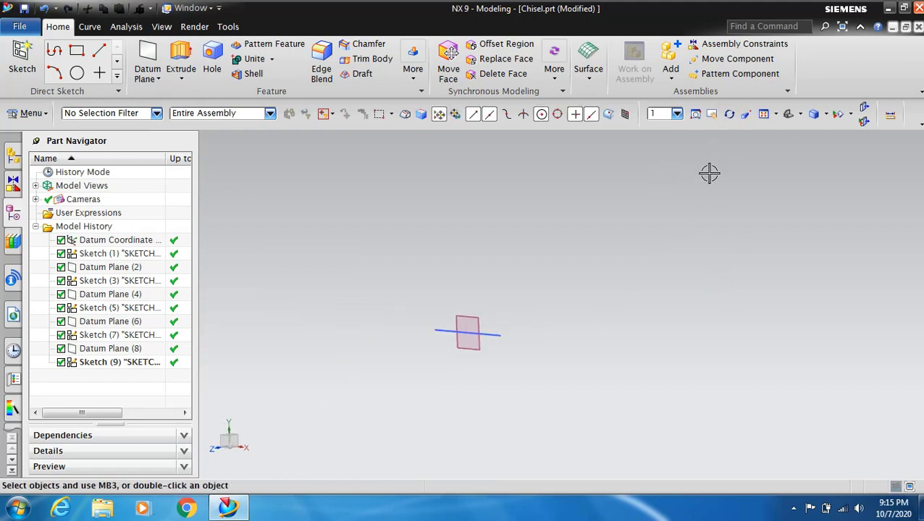
{"action": "left_click", "coordinate": [764, 113]}
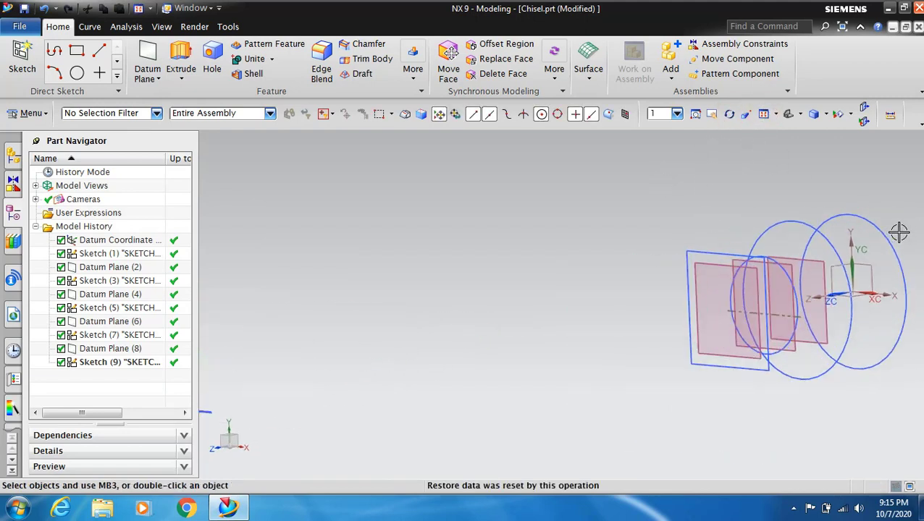
{"action": "left_click", "coordinate": [711, 114]}
{"action": "left_click_drag", "start_coordinate": [697, 190], "coordinate": [564, 183]}
{"action": "left_click", "coordinate": [711, 116]}
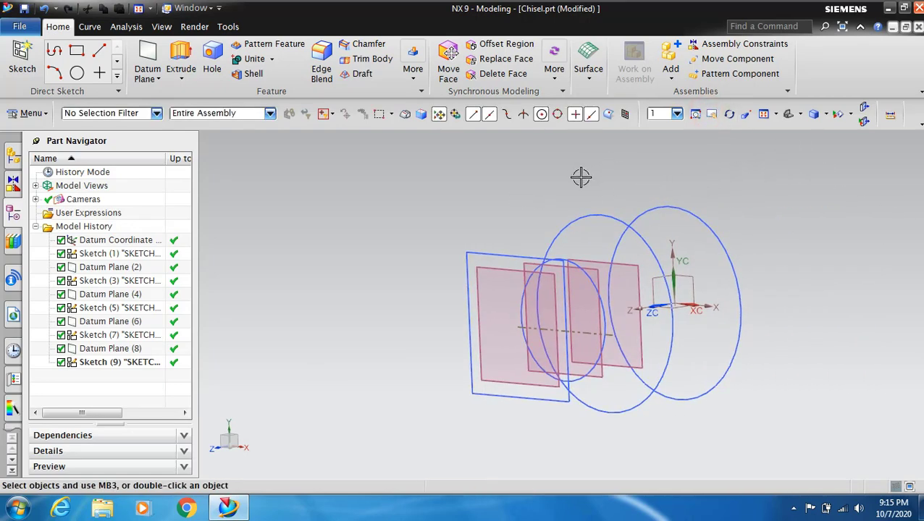
Step: Start a Through Curves solid using the circles of Sketch (1) and Sketch (3) as its first two sections
{"action": "left_click", "coordinate": [589, 69]}
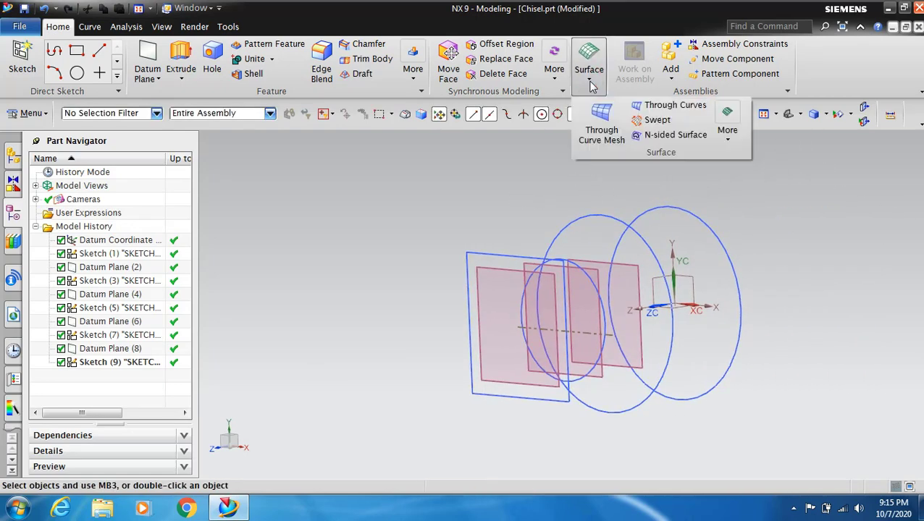
{"action": "left_click", "coordinate": [674, 106]}
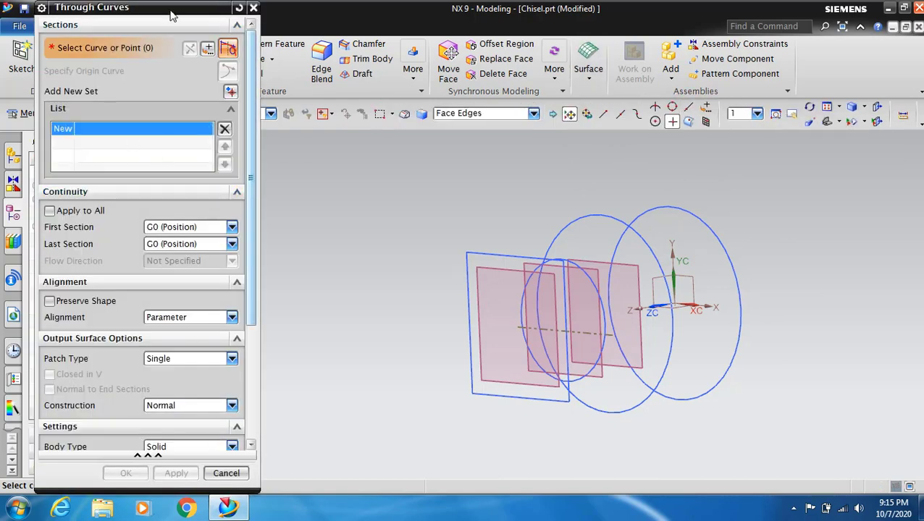
{"action": "left_click_drag", "start_coordinate": [172, 14], "coordinate": [307, 17]}
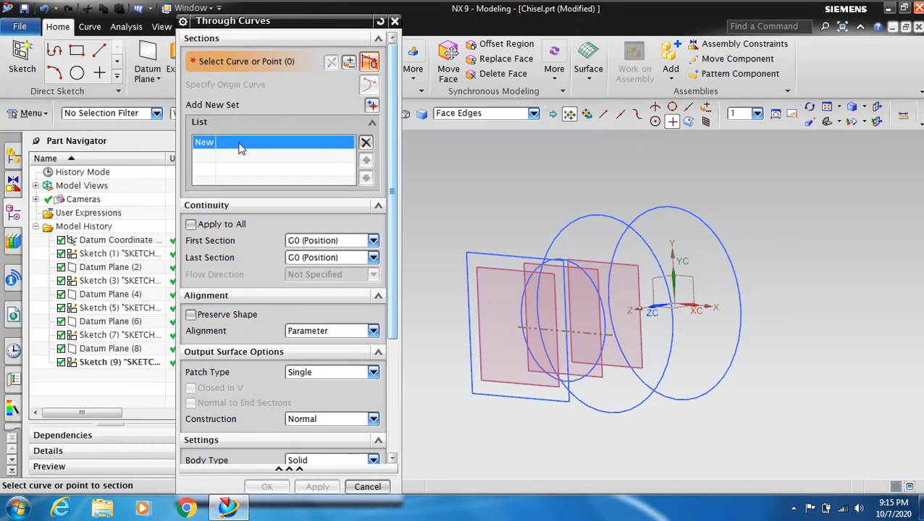
{"action": "left_click", "coordinate": [124, 255]}
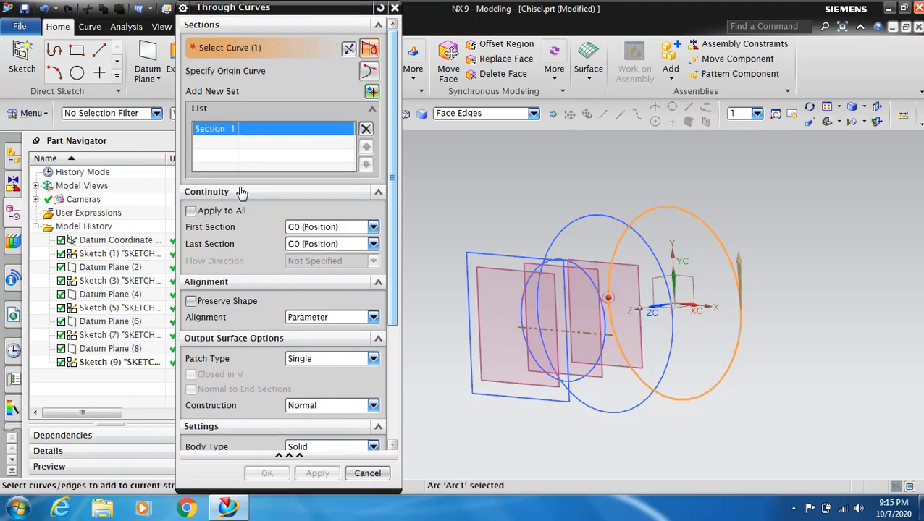
{"action": "left_click", "coordinate": [374, 92]}
{"action": "left_click", "coordinate": [123, 280]}
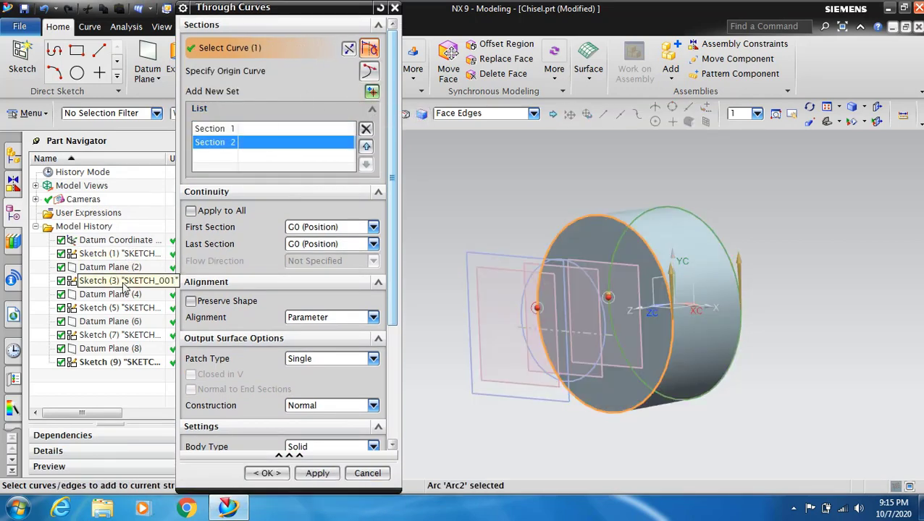
Step: Add the circle of Sketch (5) and the square of Sketch (7) as the third and fourth sections of the Through Curves solid
{"action": "left_click", "coordinate": [373, 94]}
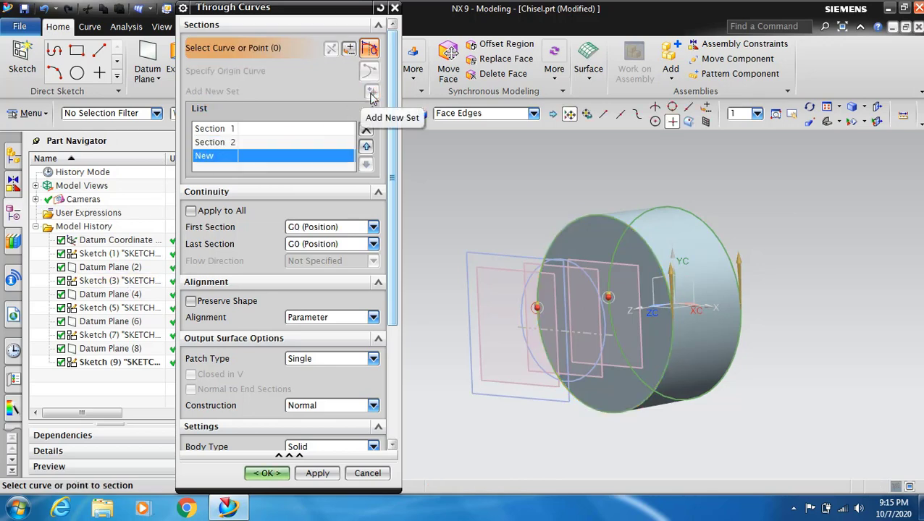
{"action": "left_click", "coordinate": [121, 309]}
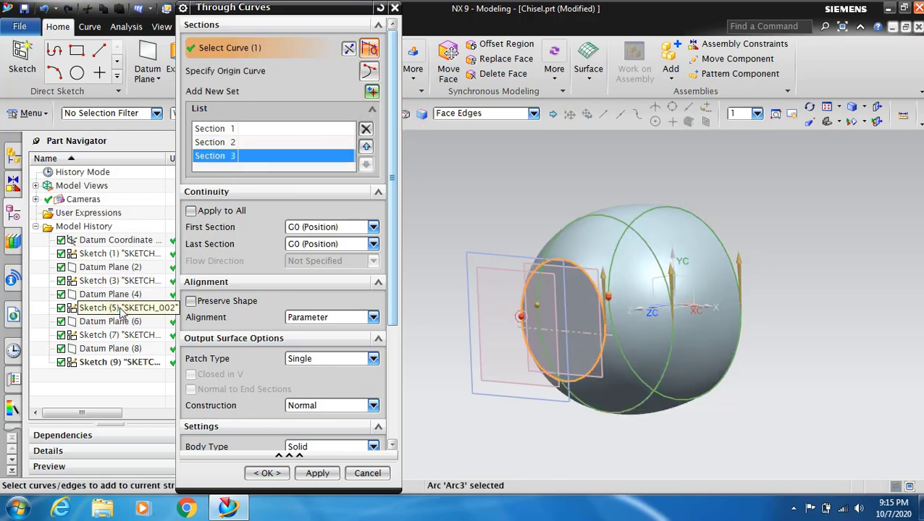
{"action": "left_click", "coordinate": [371, 91]}
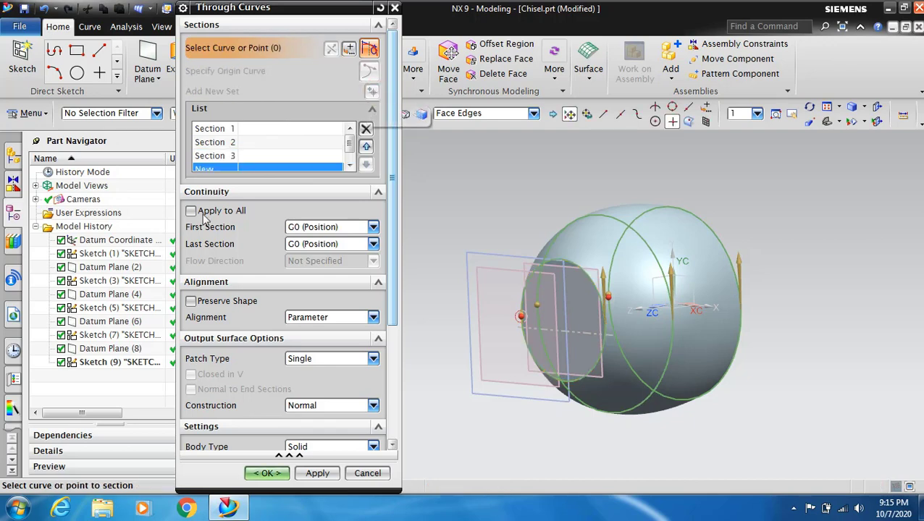
{"action": "left_click", "coordinate": [124, 338]}
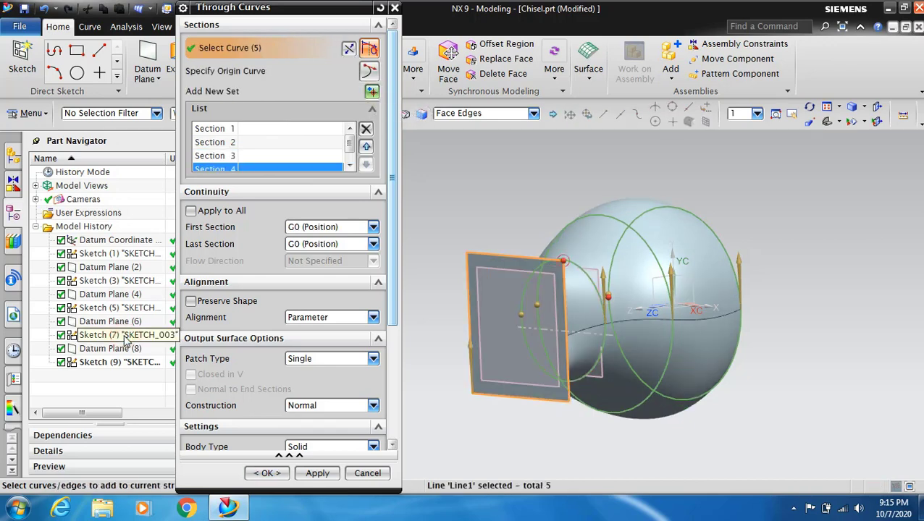
Step: Specify the origin curve of Section 4 on the square's split +X side so that the section starts at that side's midpoint
{"action": "left_click", "coordinate": [809, 108]}
{"action": "left_click_drag", "start_coordinate": [656, 169], "coordinate": [732, 349]}
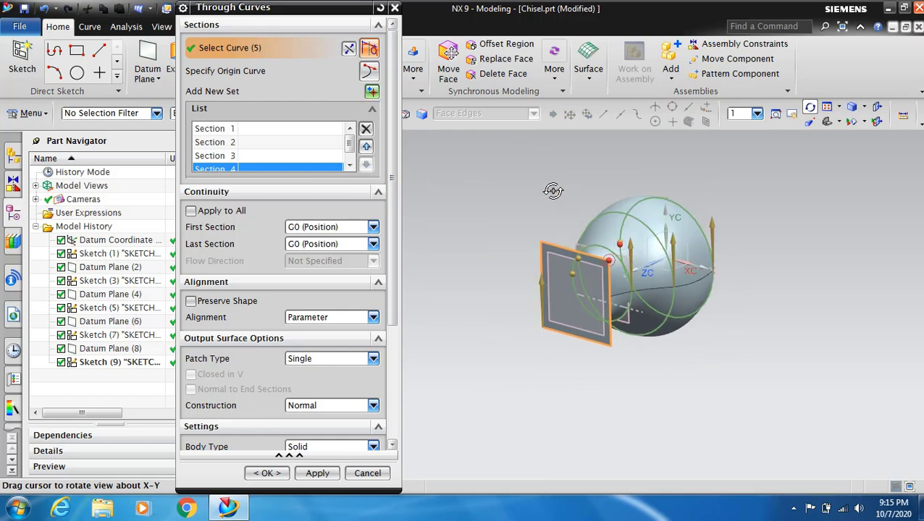
{"action": "left_click_drag", "start_coordinate": [553, 191], "coordinate": [829, 202]}
{"action": "scroll", "coordinate": [560, 319], "scroll_direction": "up", "scroll_amount": 3}
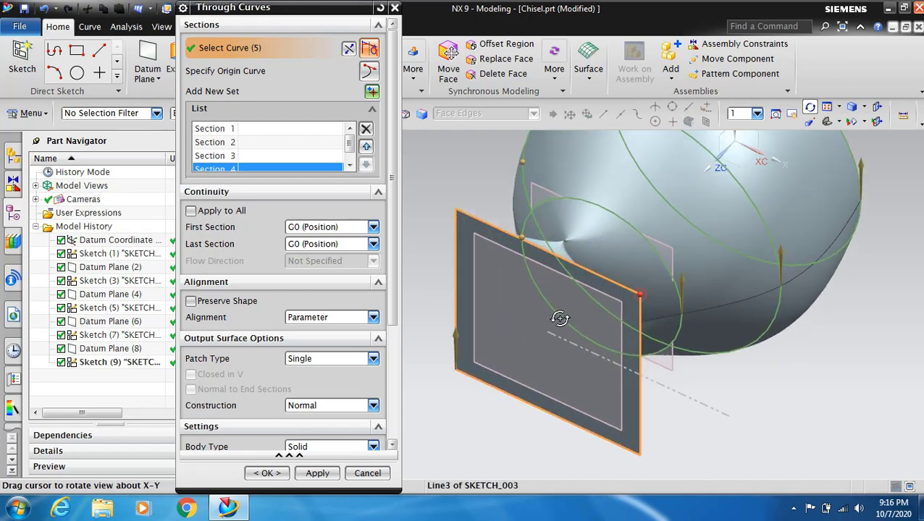
{"action": "left_click", "coordinate": [810, 108]}
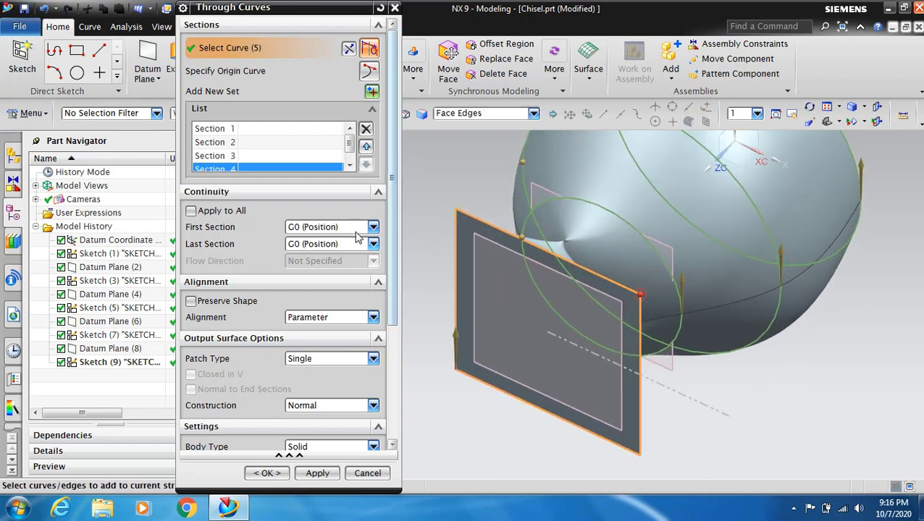
{"action": "left_click_drag", "start_coordinate": [353, 147], "coordinate": [352, 155]}
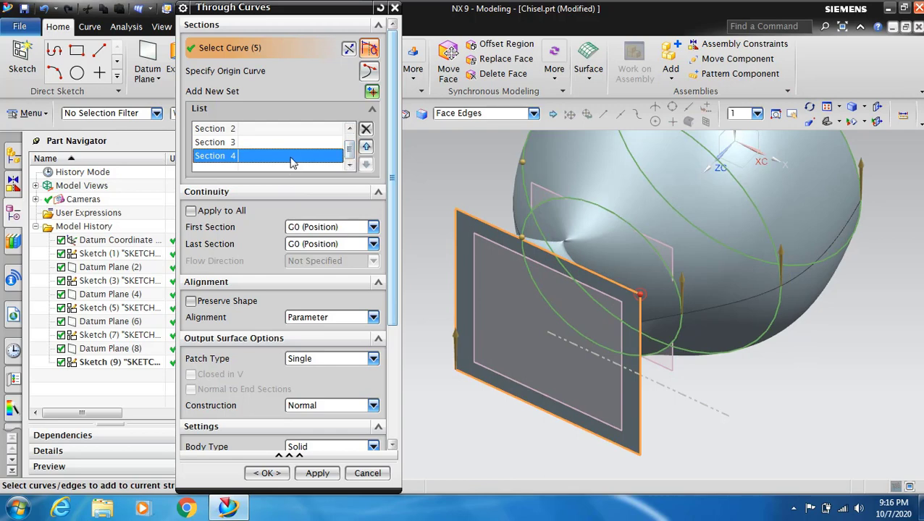
{"action": "left_click", "coordinate": [303, 74]}
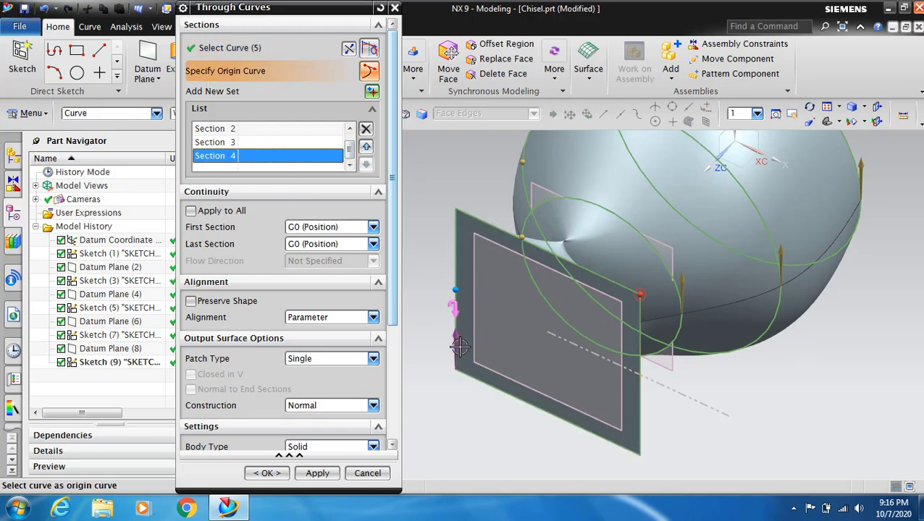
{"action": "left_click", "coordinate": [644, 384]}
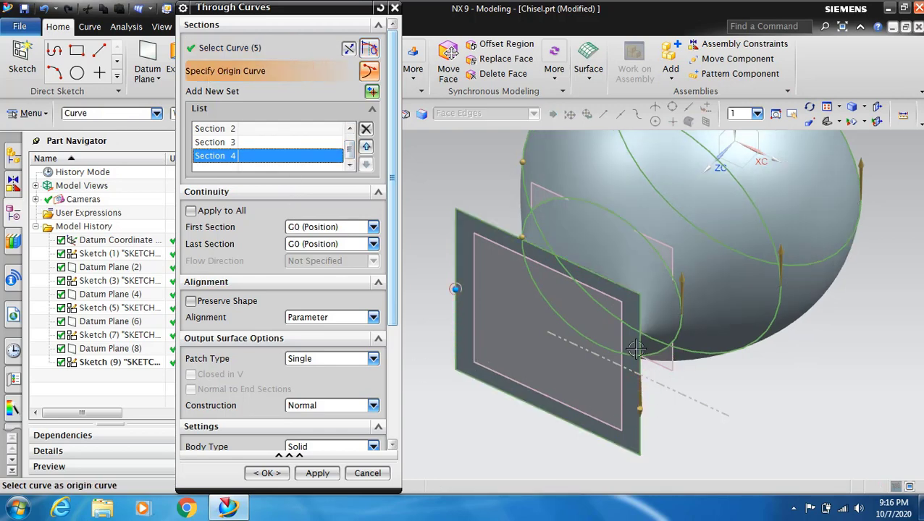
{"action": "double_click", "coordinate": [645, 406]}
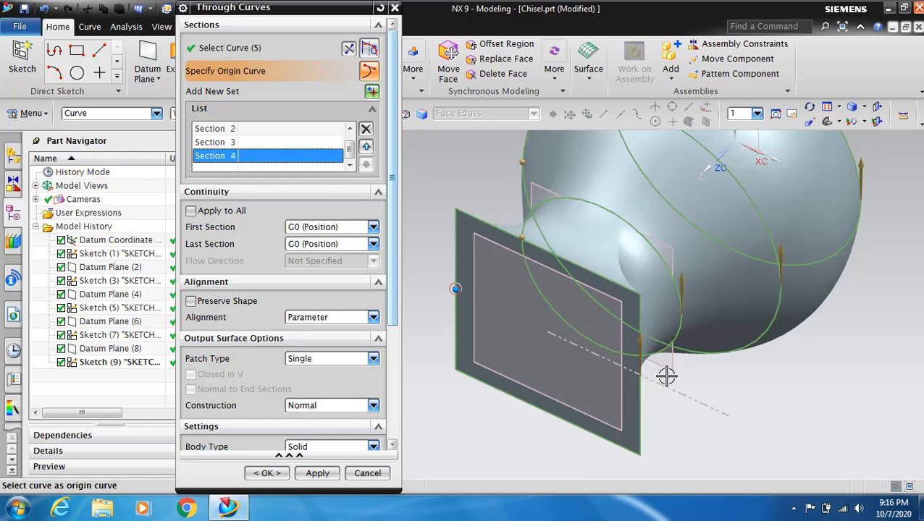
Step: Examine the previewed solid's transition from the circular sections to the square section and the alignment of their start points
{"action": "scroll", "coordinate": [666, 376], "scroll_direction": "down", "scroll_amount": 2}
{"action": "middle_click_drag", "start_coordinate": [666, 376], "coordinate": [687, 338]}
{"action": "left_click", "coordinate": [809, 107]}
{"action": "left_click_drag", "start_coordinate": [695, 377], "coordinate": [773, 250]}
{"action": "scroll", "coordinate": [705, 283], "scroll_direction": "up", "scroll_amount": 3}
{"action": "scroll", "coordinate": [704, 284], "scroll_direction": "up", "scroll_amount": 1}
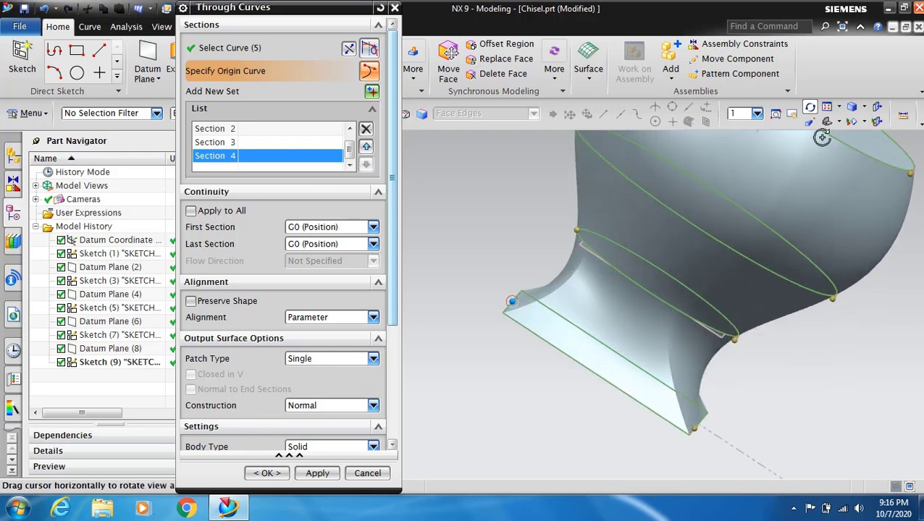
{"action": "left_click", "coordinate": [811, 108]}
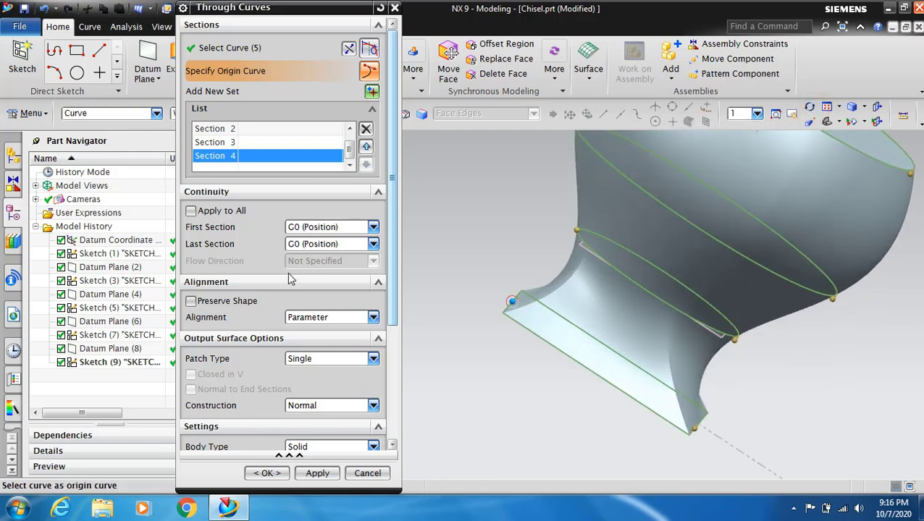
Step: Set the alignment of the four-section Through Curves feature to Arc Length and create the solid
{"action": "left_click", "coordinate": [373, 318]}
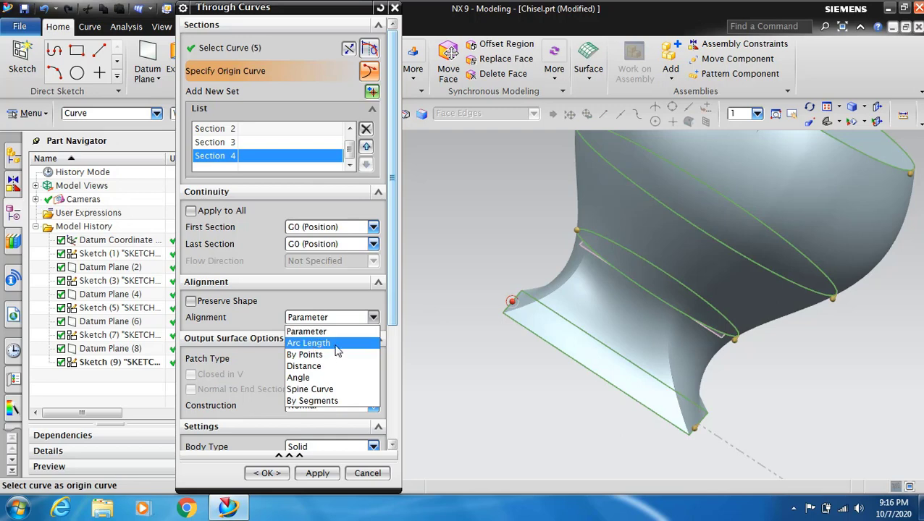
{"action": "left_click", "coordinate": [333, 345]}
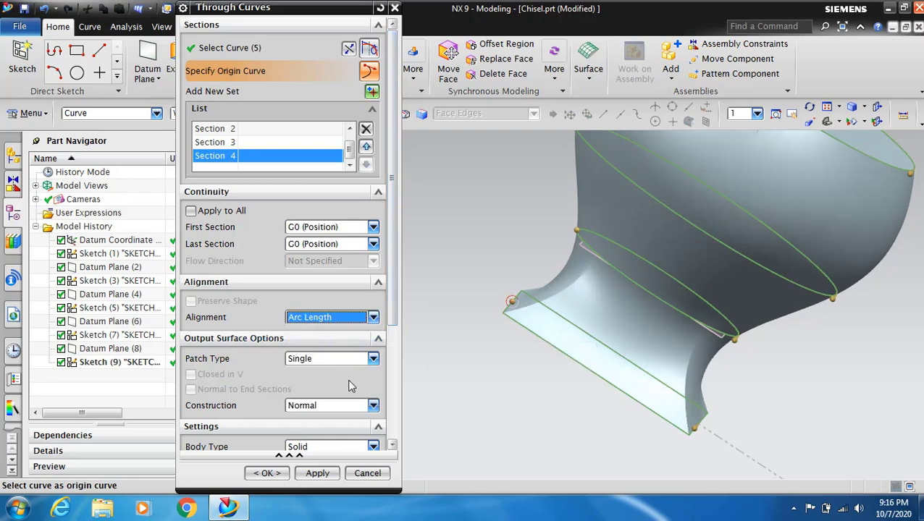
{"action": "left_click_drag", "start_coordinate": [393, 306], "coordinate": [402, 425]}
{"action": "left_click", "coordinate": [267, 473]}
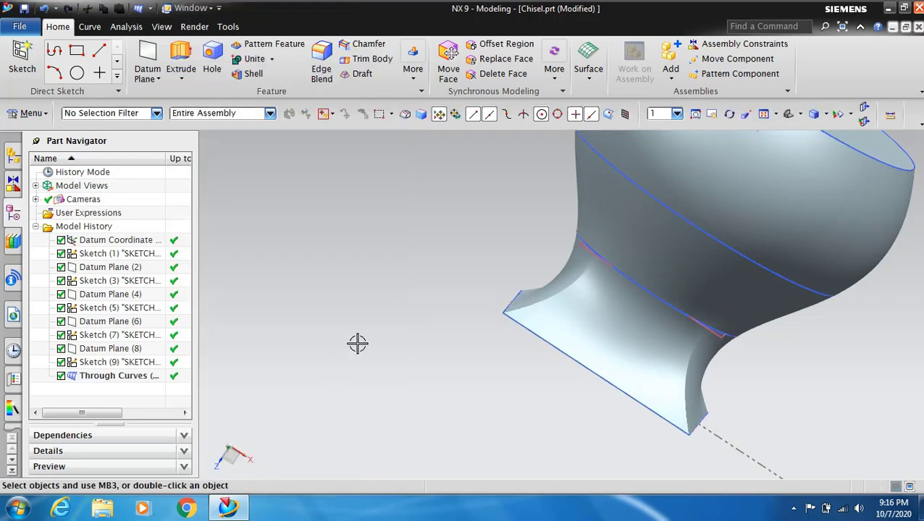
Step: Start a second Through Curves solid with the square of Sketch (7) as Section 1, specifying its origin curve on the split +X side
{"action": "scroll", "coordinate": [377, 367], "scroll_direction": "down", "scroll_amount": 1}
{"action": "scroll", "coordinate": [377, 368], "scroll_direction": "down", "scroll_amount": 1}
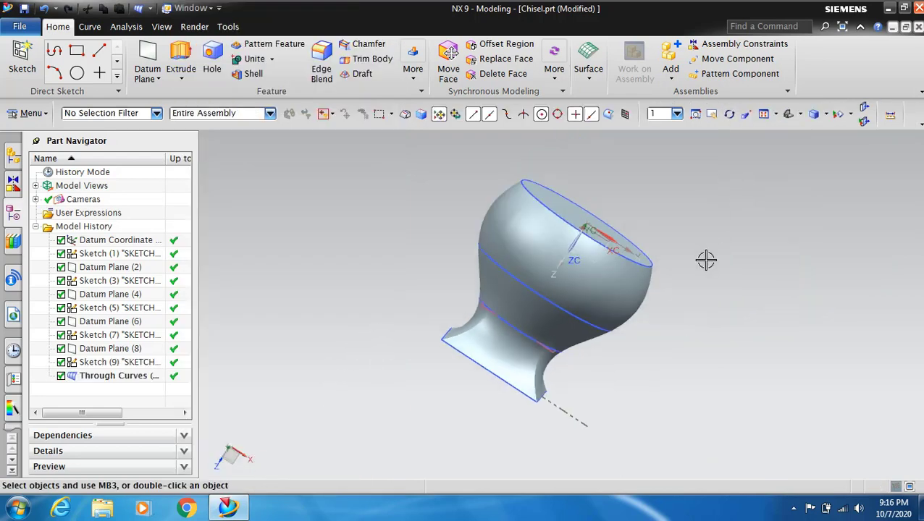
{"action": "left_click", "coordinate": [730, 114]}
{"action": "left_click_drag", "start_coordinate": [725, 219], "coordinate": [458, 231]}
{"action": "left_click", "coordinate": [730, 114]}
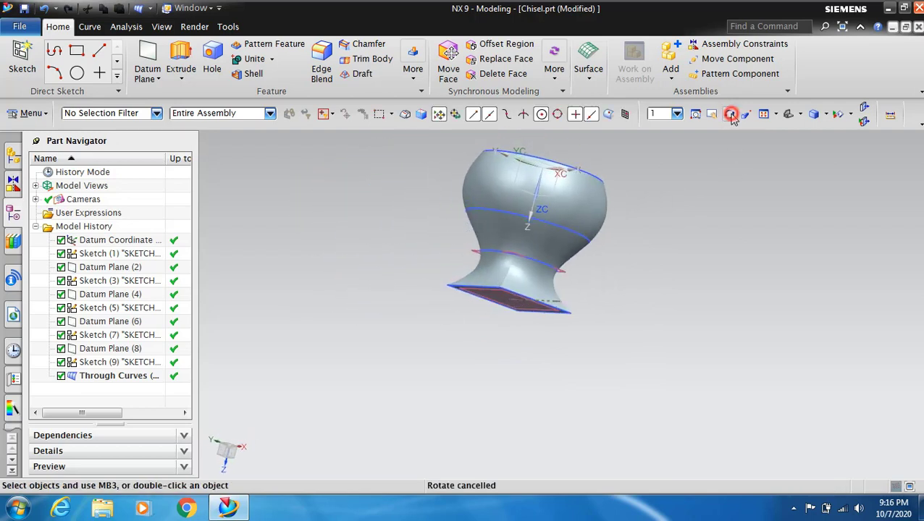
{"action": "left_click", "coordinate": [588, 72]}
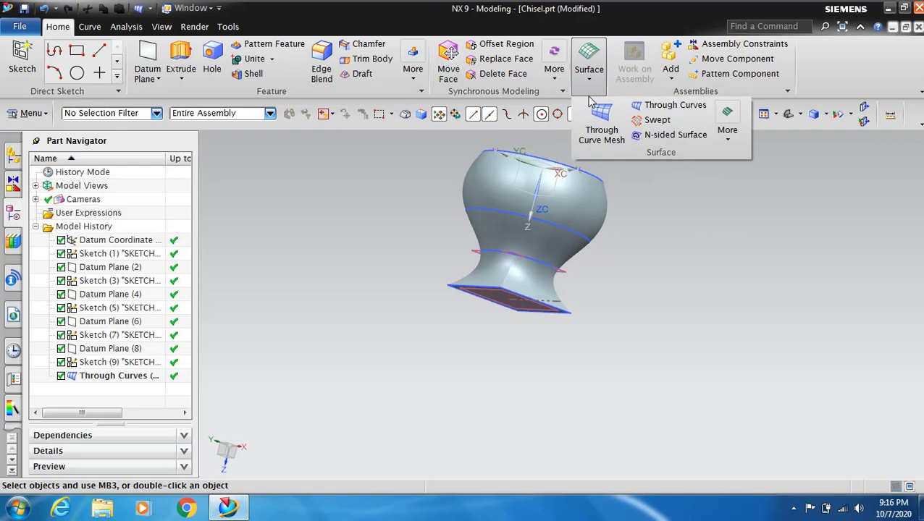
{"action": "left_click", "coordinate": [671, 106]}
{"action": "scroll", "coordinate": [469, 303], "scroll_direction": "up", "scroll_amount": 3}
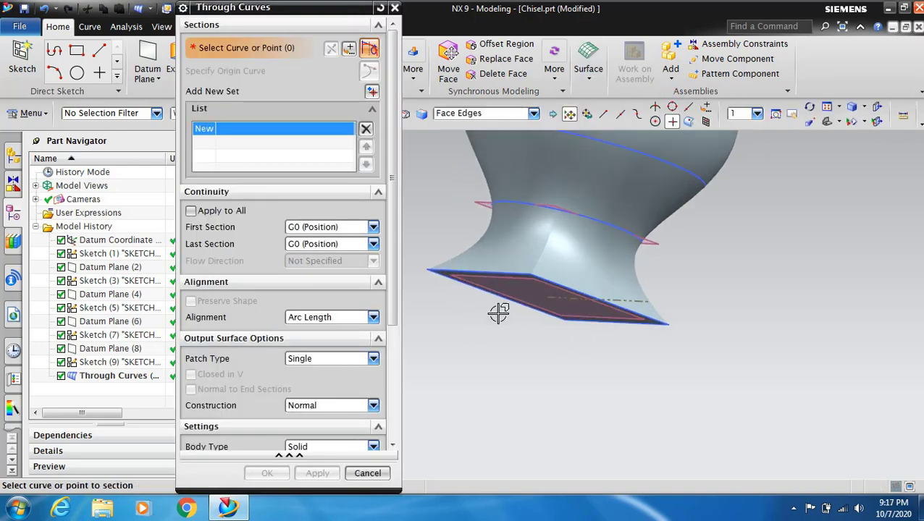
{"action": "left_click", "coordinate": [810, 108]}
{"action": "mouse_move", "coordinate": [748, 242]}
{"action": "left_mouse_down"}
{"action": "mouse_move", "coordinate": [742, 227]}
{"action": "mouse_move", "coordinate": [768, 237]}
{"action": "mouse_move", "coordinate": [741, 234]}
{"action": "mouse_move", "coordinate": [755, 239]}
{"action": "left_mouse_up"}
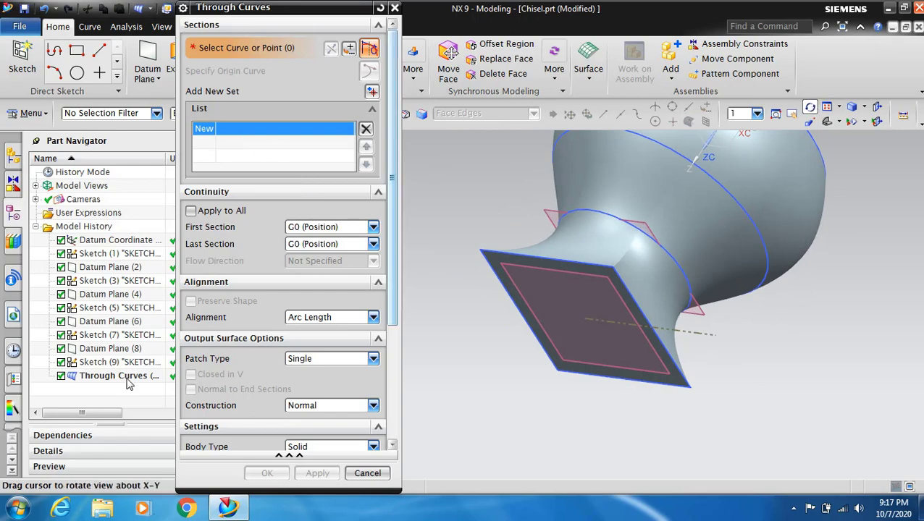
{"action": "left_click", "coordinate": [121, 336]}
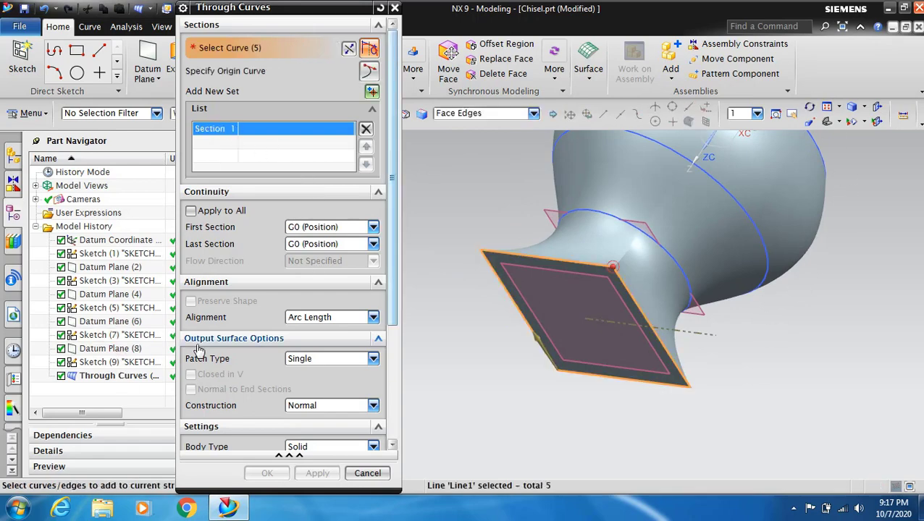
{"action": "left_click", "coordinate": [281, 75]}
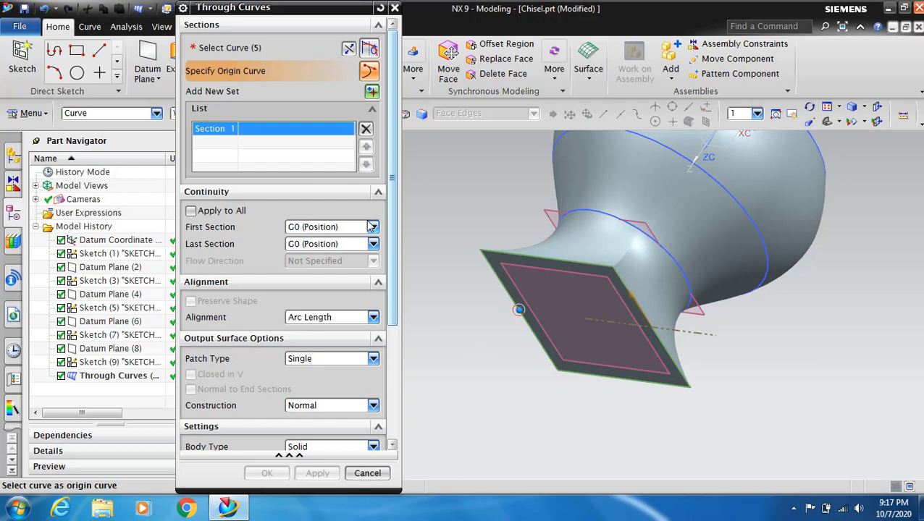
Step: Add the thin rectangle of Sketch (9) as the second section of the new Through Curves solid
{"action": "left_click", "coordinate": [371, 93]}
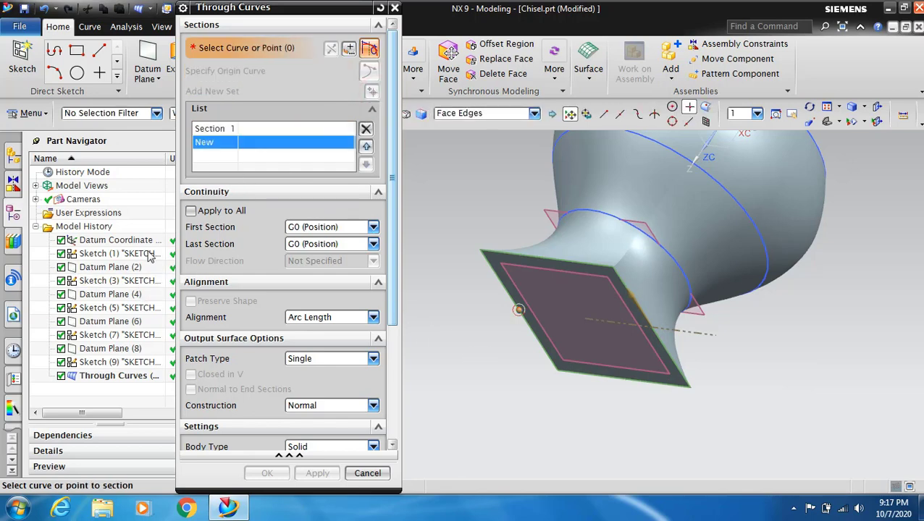
{"action": "scroll", "coordinate": [599, 369], "scroll_direction": "down", "scroll_amount": 9}
{"action": "scroll", "coordinate": [559, 437], "scroll_direction": "up", "scroll_amount": 8}
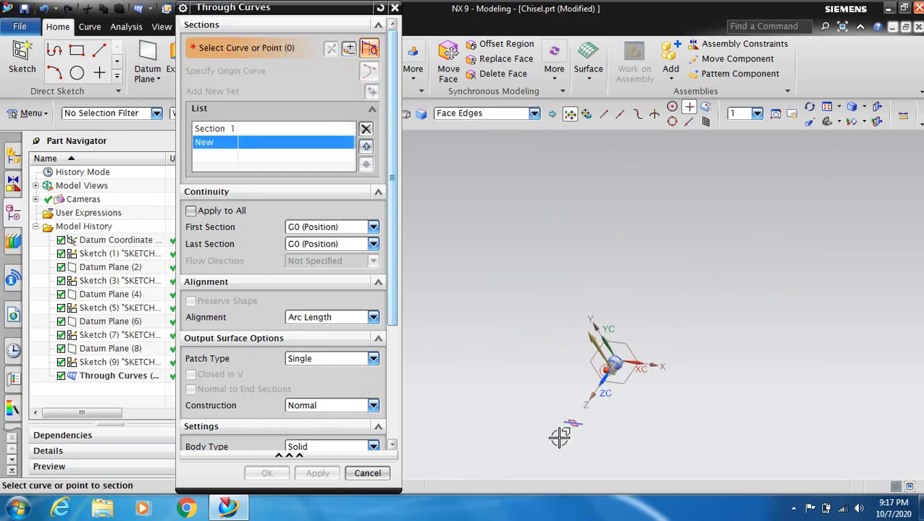
{"action": "scroll", "coordinate": [632, 433], "scroll_direction": "up", "scroll_amount": 6}
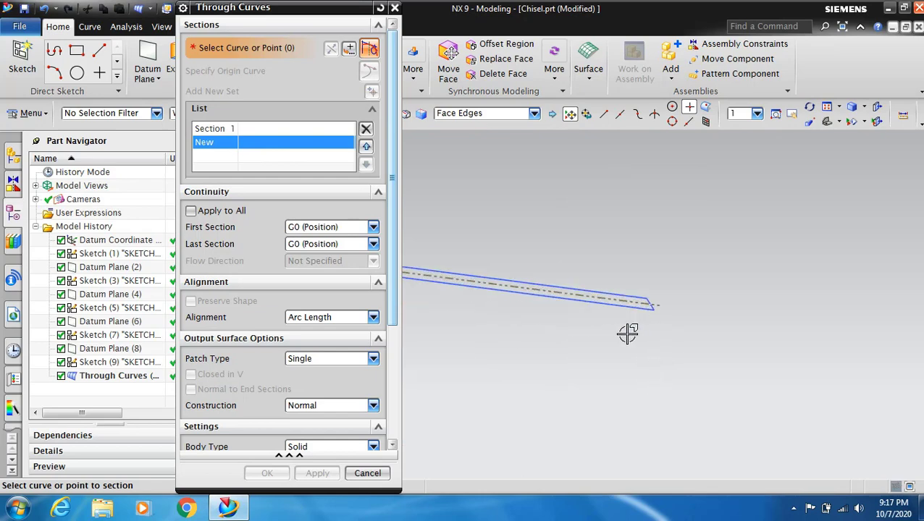
{"action": "left_click", "coordinate": [117, 362]}
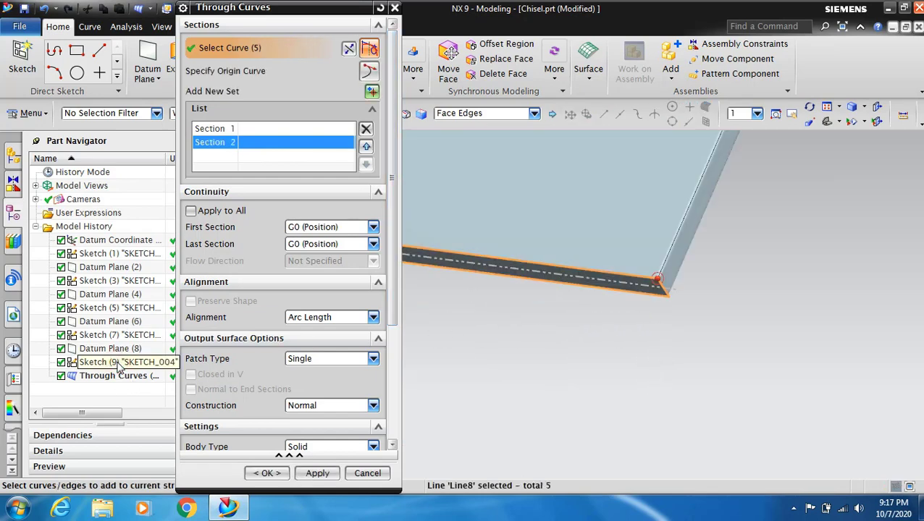
Step: Specify the origin curve of Section 2 on the thin rectangle's split +X side so that its start lines up with Section 1
{"action": "scroll", "coordinate": [655, 279], "scroll_direction": "up", "scroll_amount": 3}
{"action": "scroll", "coordinate": [734, 327], "scroll_direction": "down", "scroll_amount": 10}
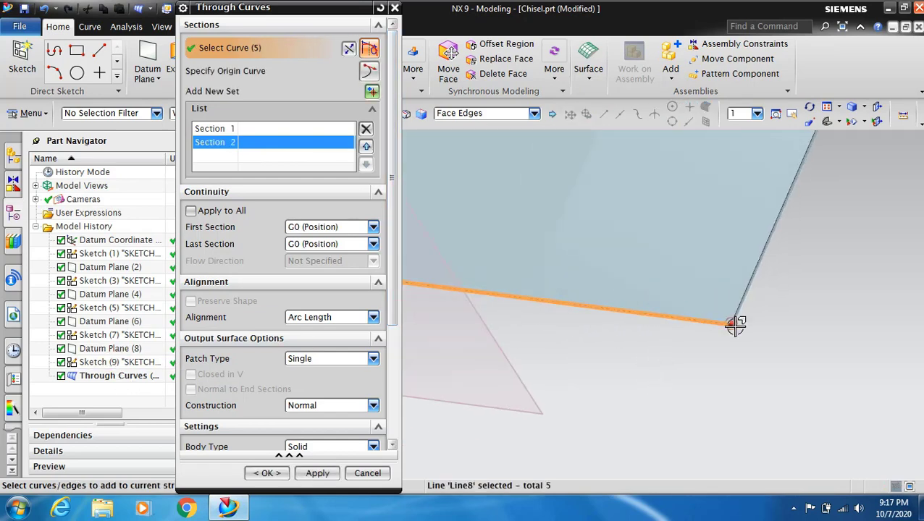
{"action": "scroll", "coordinate": [734, 327], "scroll_direction": "down", "scroll_amount": 3}
{"action": "scroll", "coordinate": [611, 301], "scroll_direction": "up", "scroll_amount": 6}
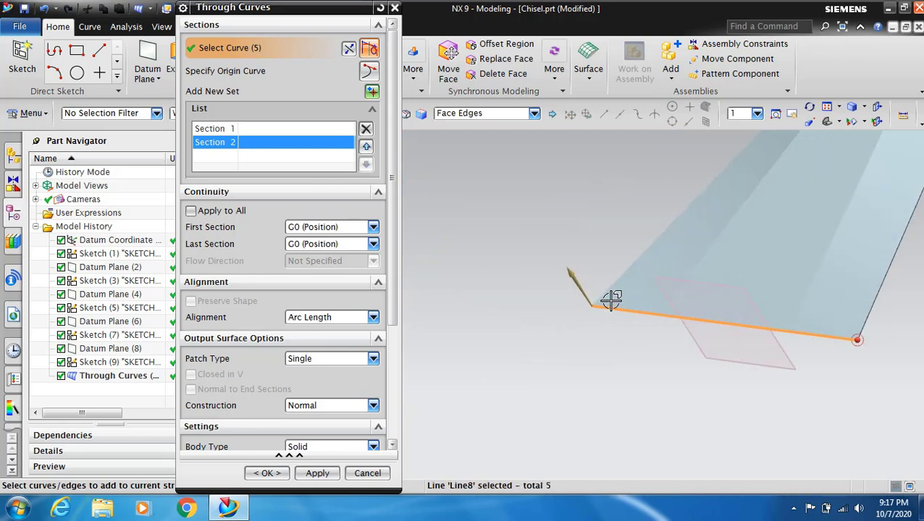
{"action": "scroll", "coordinate": [549, 323], "scroll_direction": "up", "scroll_amount": 3}
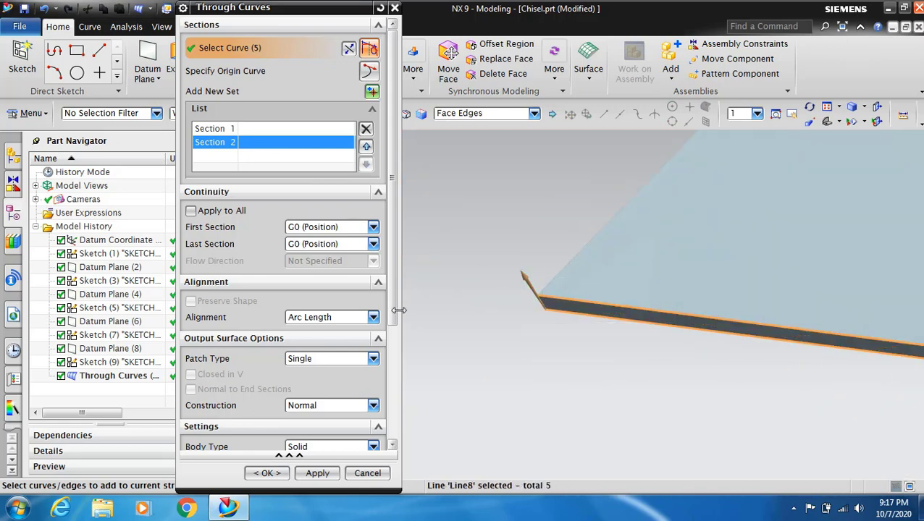
{"action": "scroll", "coordinate": [453, 309], "scroll_direction": "down", "scroll_amount": 4}
{"action": "scroll", "coordinate": [495, 373], "scroll_direction": "down", "scroll_amount": 5}
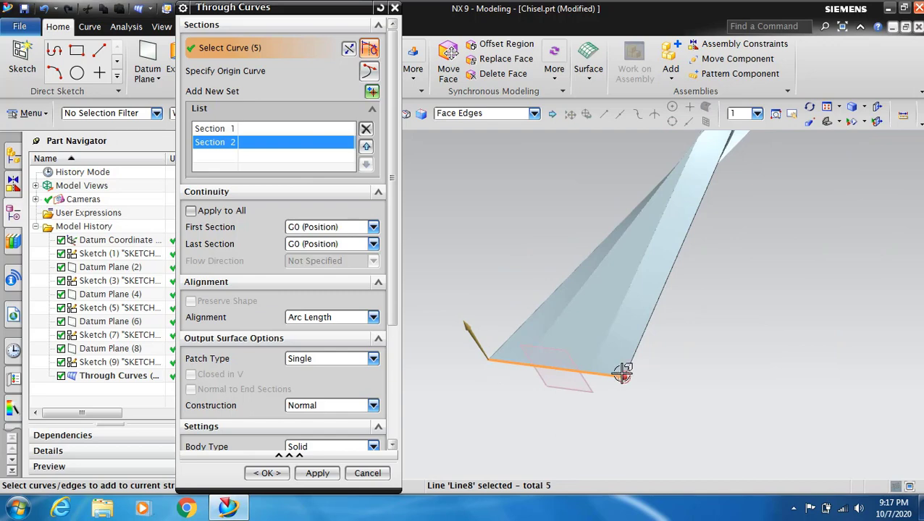
{"action": "scroll", "coordinate": [624, 381], "scroll_direction": "down", "scroll_amount": 3}
{"action": "scroll", "coordinate": [655, 353], "scroll_direction": "up", "scroll_amount": 2}
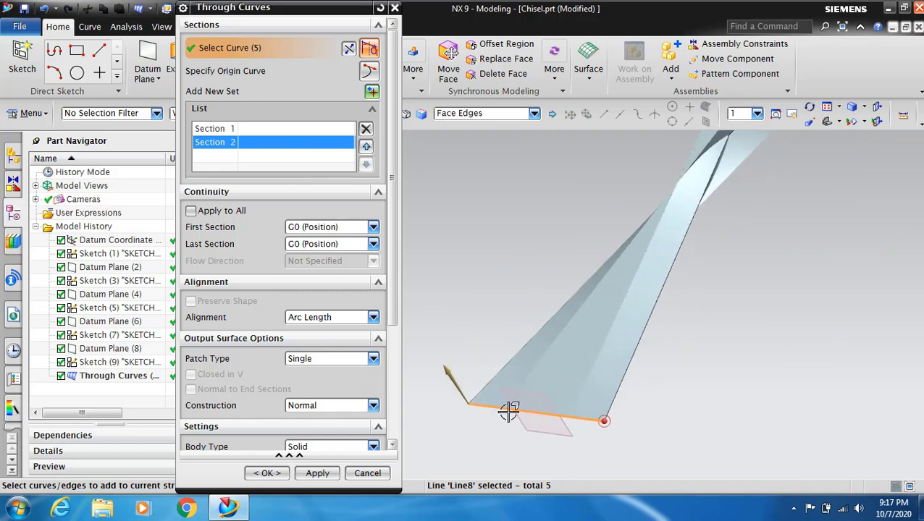
{"action": "left_click", "coordinate": [294, 74]}
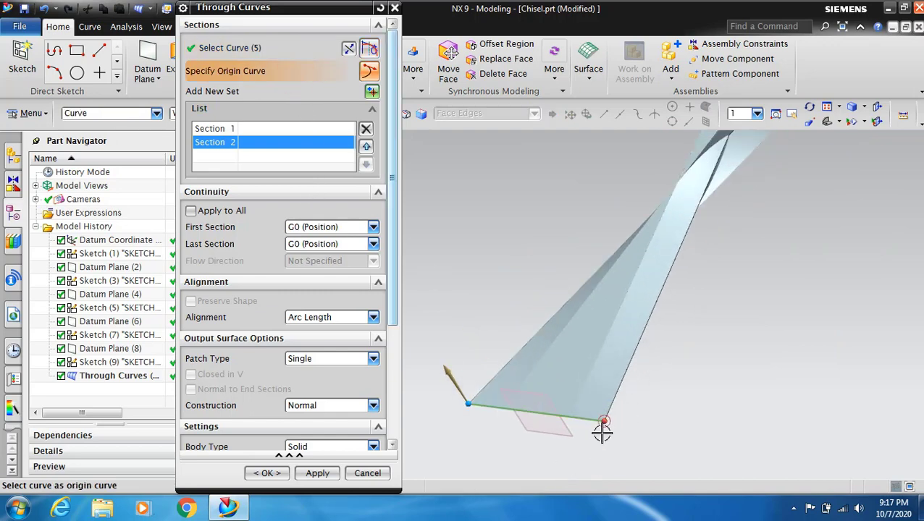
{"action": "scroll", "coordinate": [603, 432], "scroll_direction": "up", "scroll_amount": 5}
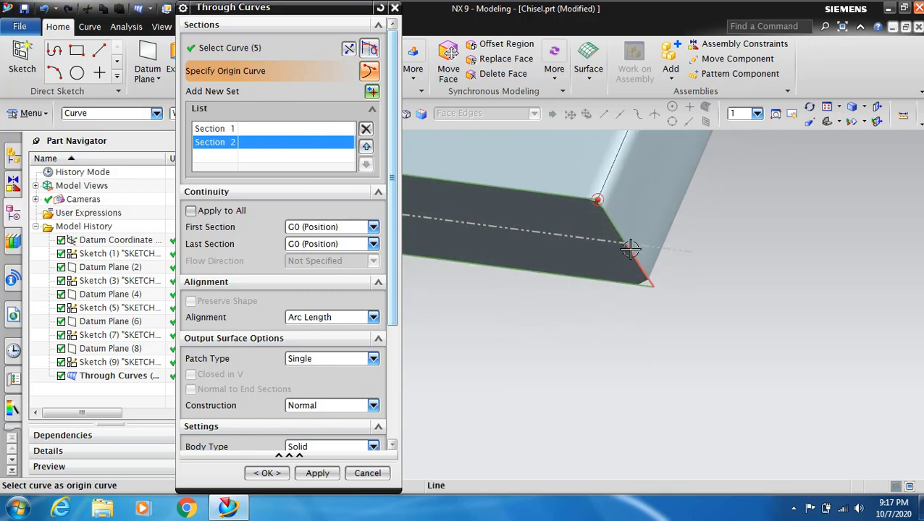
{"action": "left_click", "coordinate": [641, 266]}
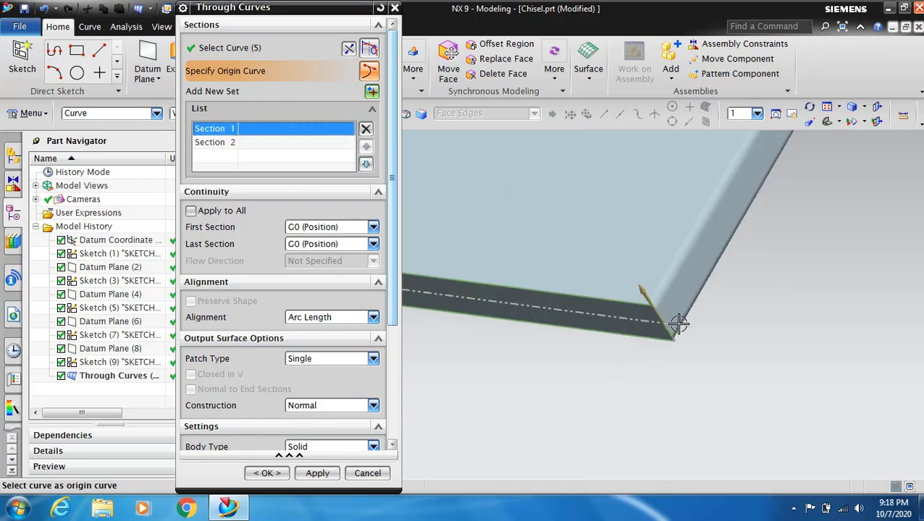
{"action": "middle_click_drag", "start_coordinate": [679, 327], "coordinate": [678, 324]}
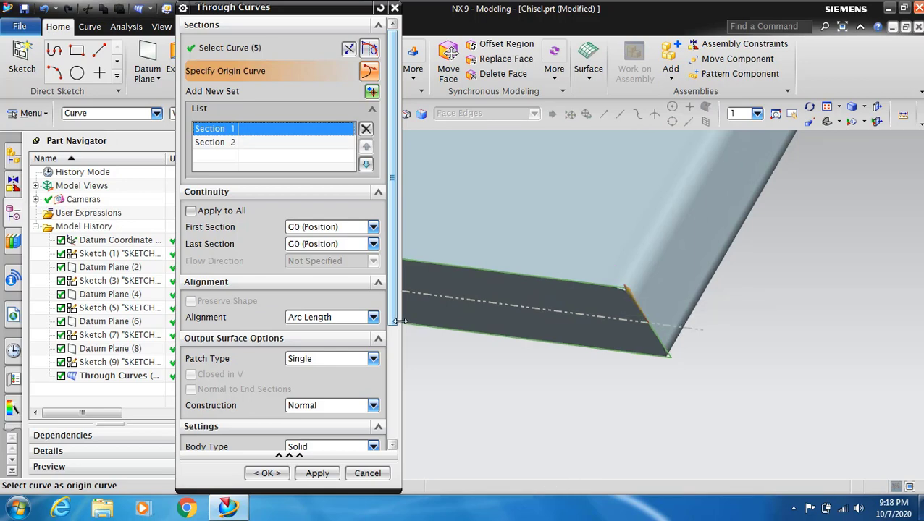
Step: Set the blade's section alignment to Parameter and create the Through Curves solid between the square and the thin rectangle
{"action": "left_click", "coordinate": [373, 318]}
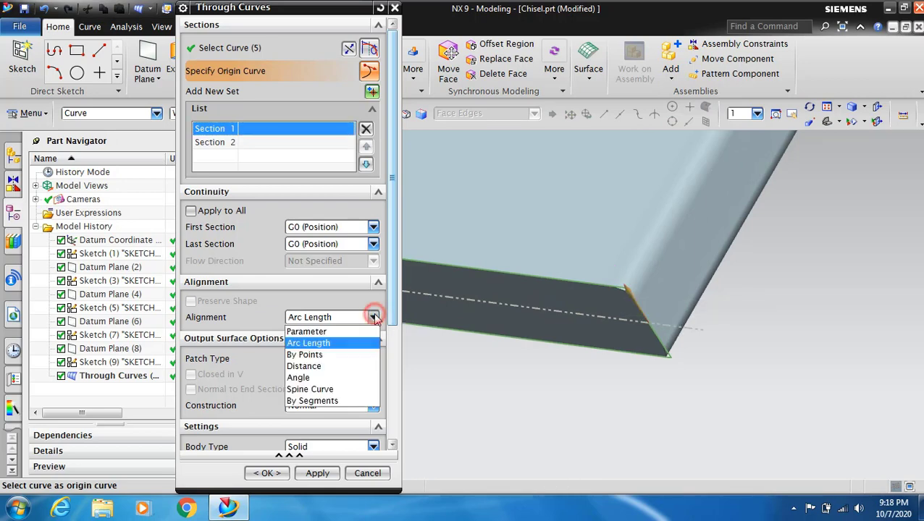
{"action": "left_click", "coordinate": [335, 331]}
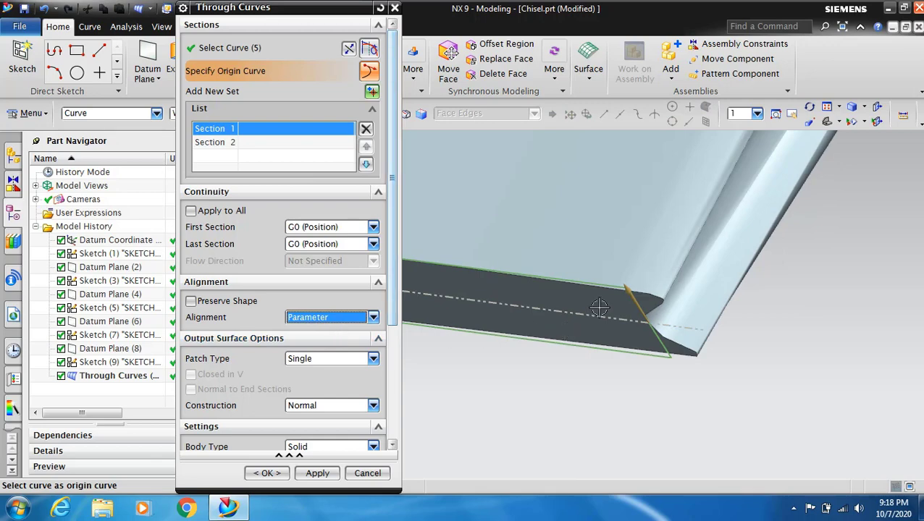
{"action": "middle_click_drag", "start_coordinate": [626, 362], "coordinate": [640, 429]}
{"action": "scroll", "coordinate": [641, 430], "scroll_direction": "down", "scroll_amount": 4}
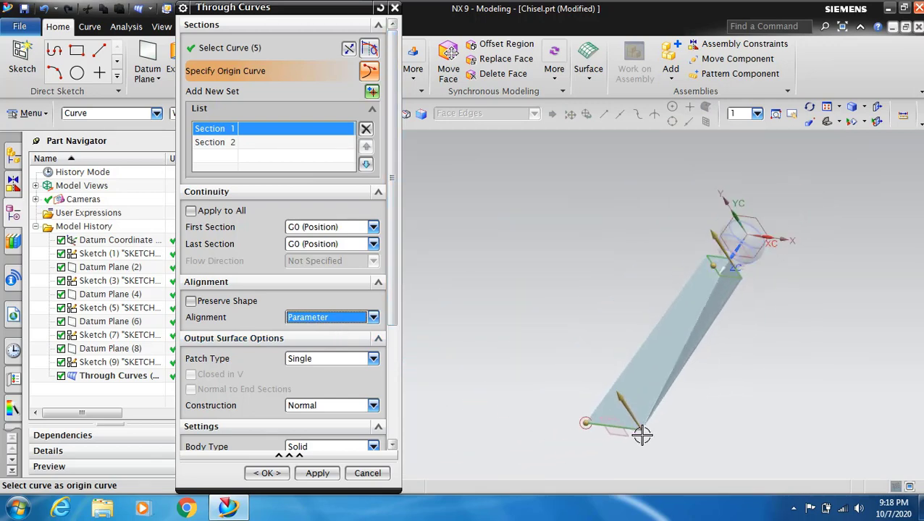
{"action": "scroll", "coordinate": [722, 271], "scroll_direction": "up", "scroll_amount": 5}
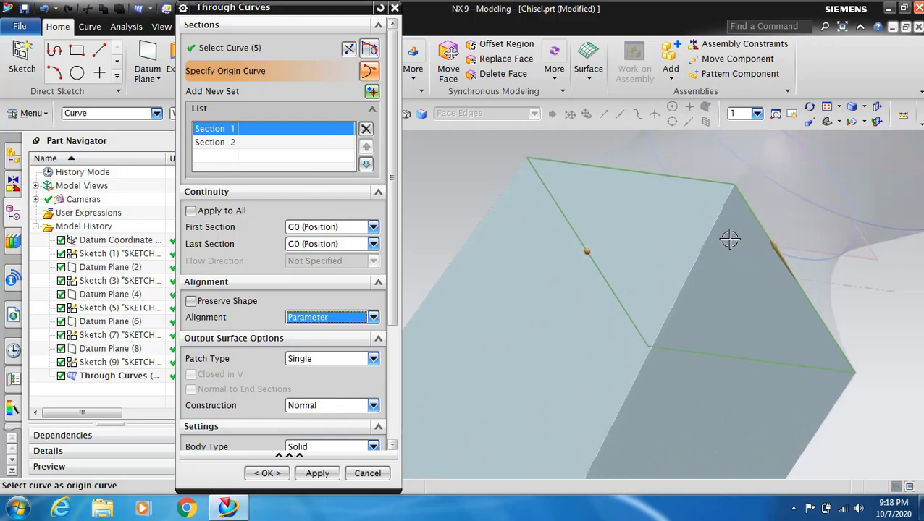
{"action": "scroll", "coordinate": [730, 239], "scroll_direction": "down", "scroll_amount": 8}
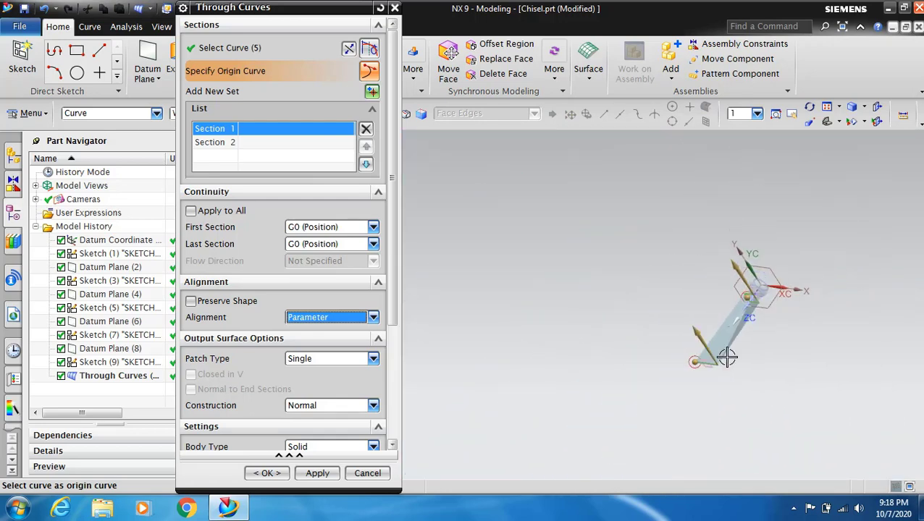
{"action": "scroll", "coordinate": [727, 358], "scroll_direction": "up", "scroll_amount": 8}
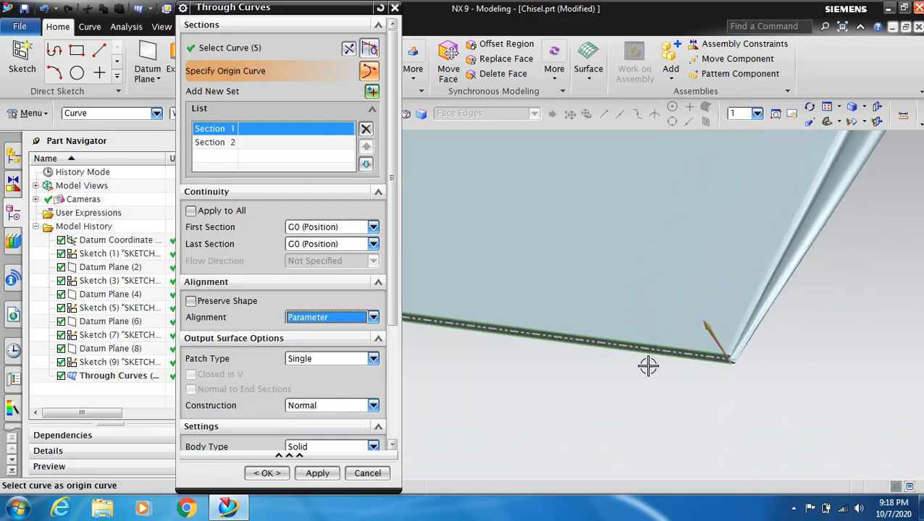
{"action": "middle_click_drag", "start_coordinate": [762, 348], "coordinate": [745, 348]}
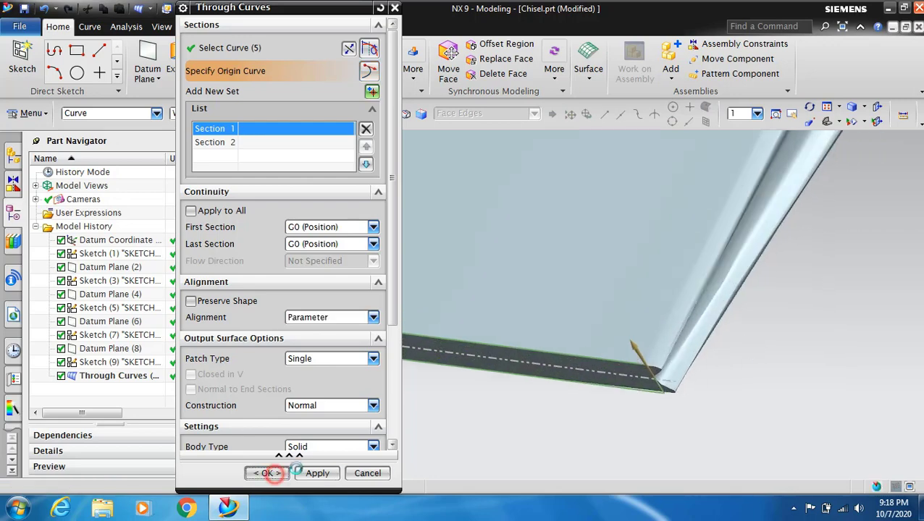
{"action": "left_click", "coordinate": [267, 473]}
Step: Hide all sketches and datum planes so that only the chisel solids and the coordinate system stay displayed
{"action": "scroll", "coordinate": [635, 449], "scroll_direction": "down", "scroll_amount": 4}
{"action": "scroll", "coordinate": [634, 449], "scroll_direction": "down", "scroll_amount": 4}
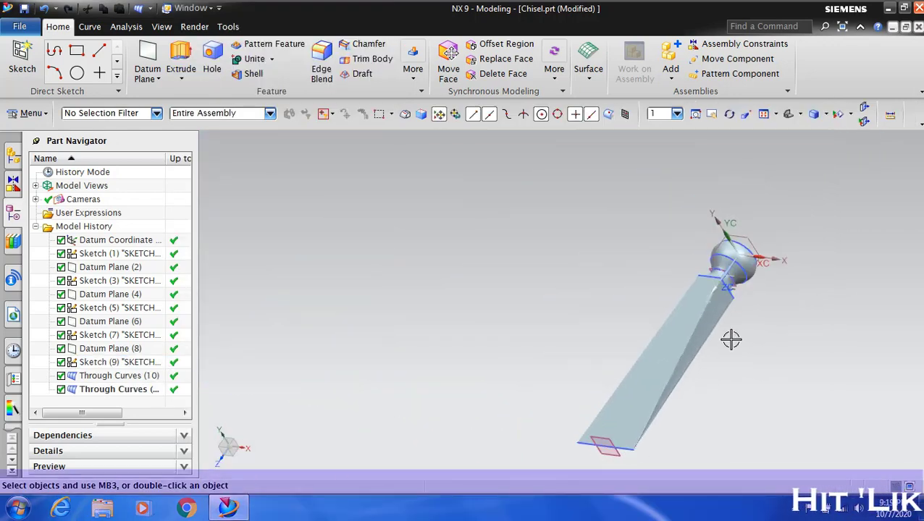
{"action": "scroll", "coordinate": [377, 203], "scroll_direction": "down", "scroll_amount": 2}
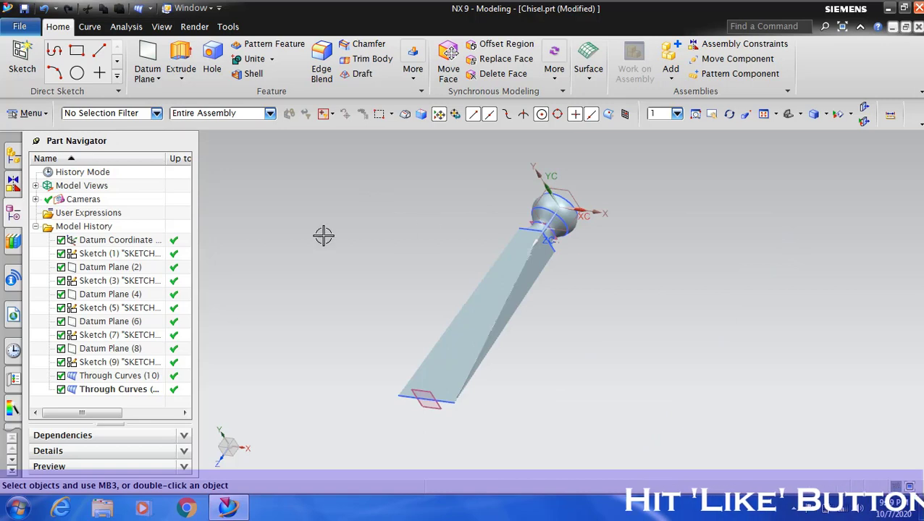
{"action": "left_click", "coordinate": [837, 113]}
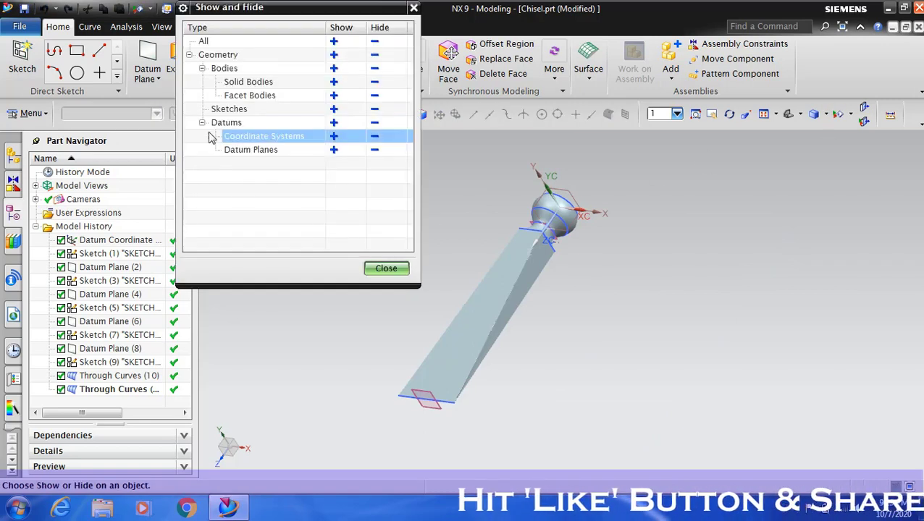
{"action": "left_click", "coordinate": [375, 110]}
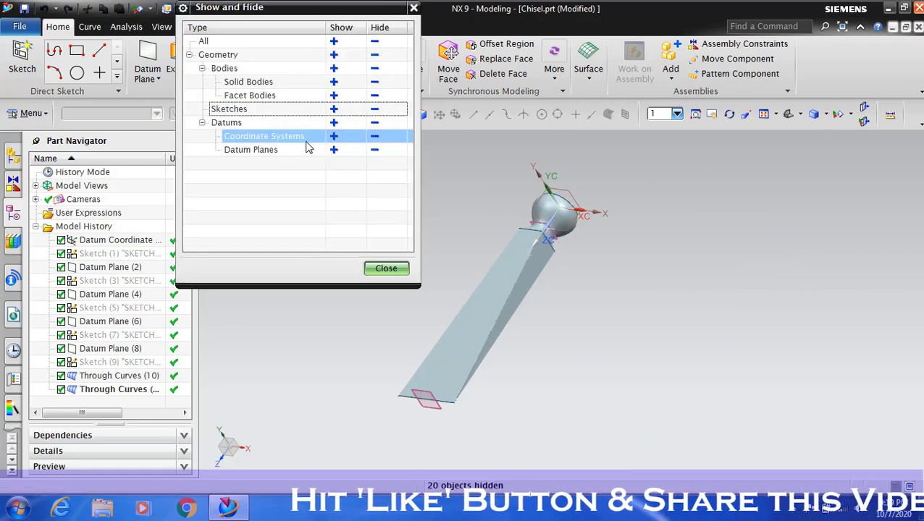
{"action": "left_click", "coordinate": [375, 150]}
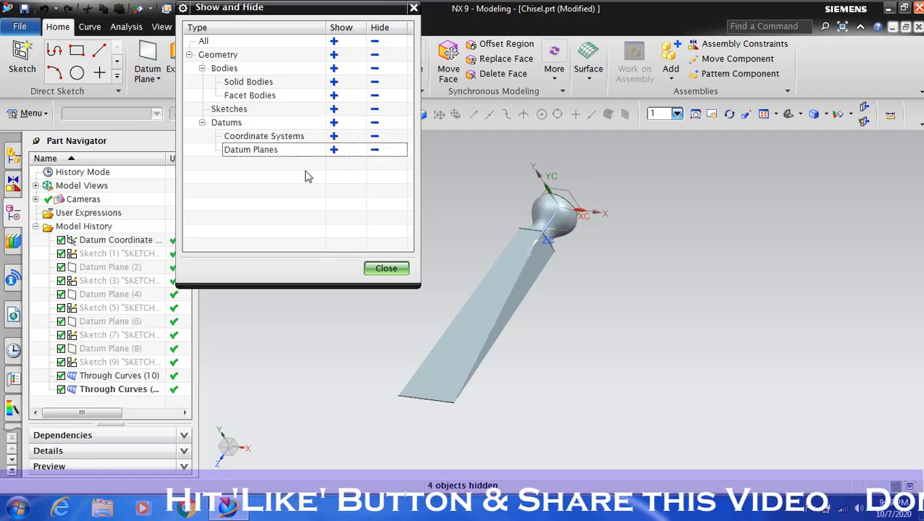
Step: Create a new sketch on the YZ plane of the datum coordinate system
{"action": "left_click", "coordinate": [382, 269]}
{"action": "scroll", "coordinate": [445, 377], "scroll_direction": "up", "scroll_amount": 3}
{"action": "scroll", "coordinate": [499, 435], "scroll_direction": "down", "scroll_amount": 3}
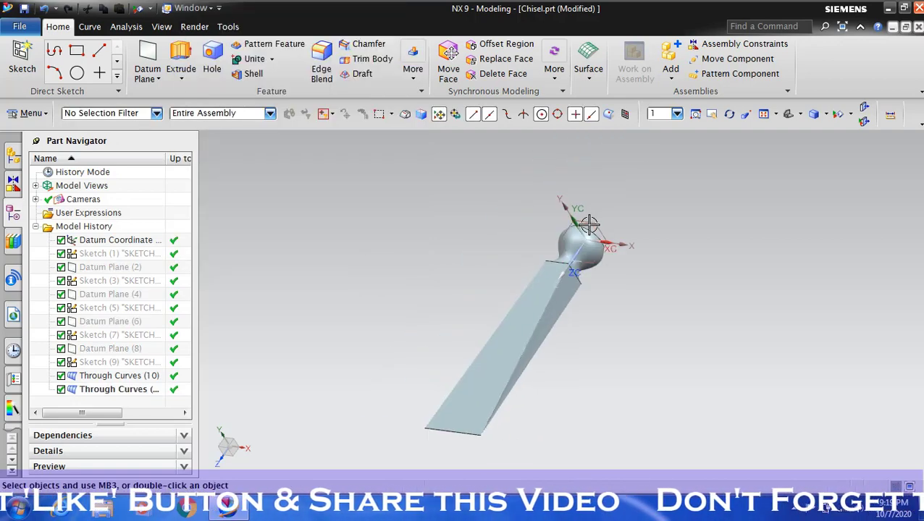
{"action": "scroll", "coordinate": [670, 216], "scroll_direction": "up", "scroll_amount": 2}
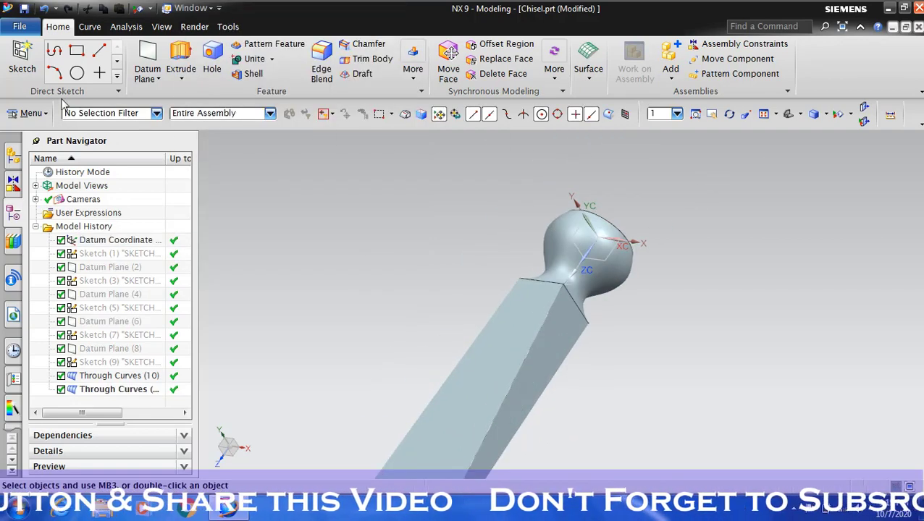
{"action": "left_click", "coordinate": [22, 52]}
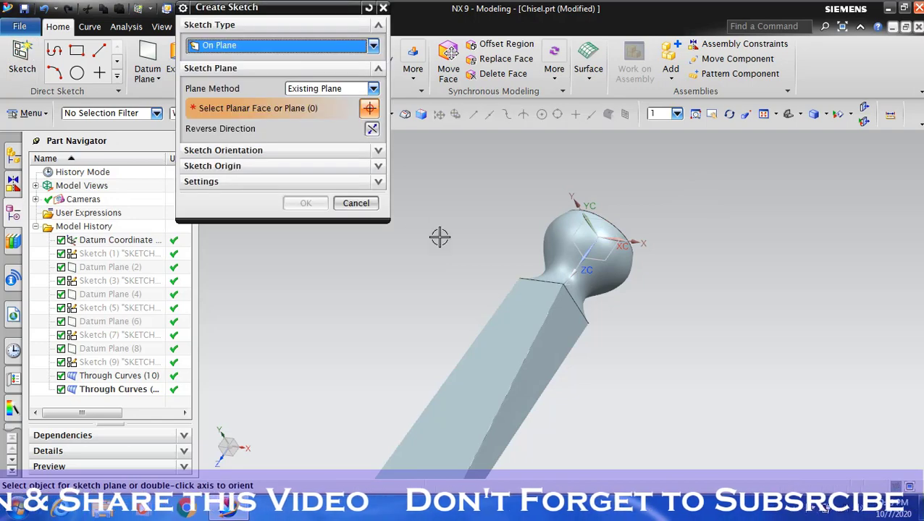
{"action": "left_click", "coordinate": [576, 229]}
{"action": "left_click", "coordinate": [305, 203]}
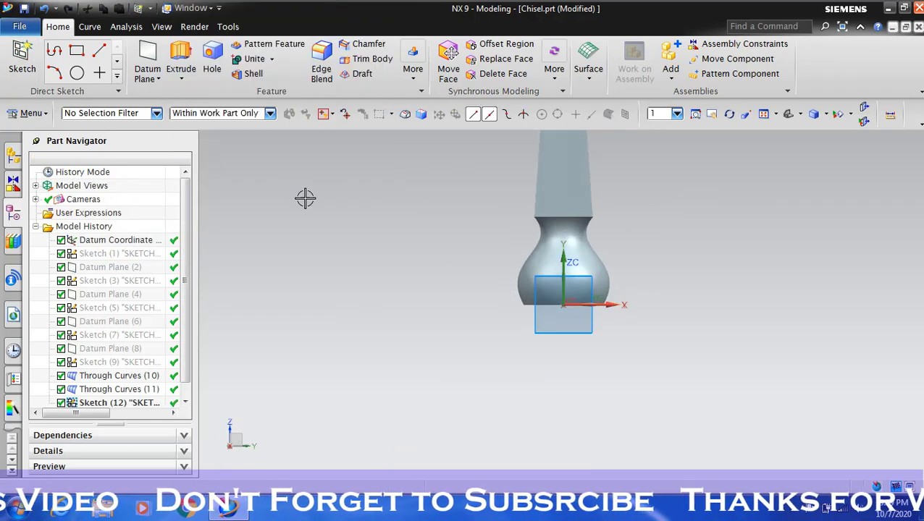
Step: Sketch a vertical line about 5.9 mm long beside the blade's thin tip, on the -Y side, extending past the tip
{"action": "scroll", "coordinate": [572, 371], "scroll_direction": "down", "scroll_amount": 3}
{"action": "scroll", "coordinate": [566, 218], "scroll_direction": "up", "scroll_amount": 5}
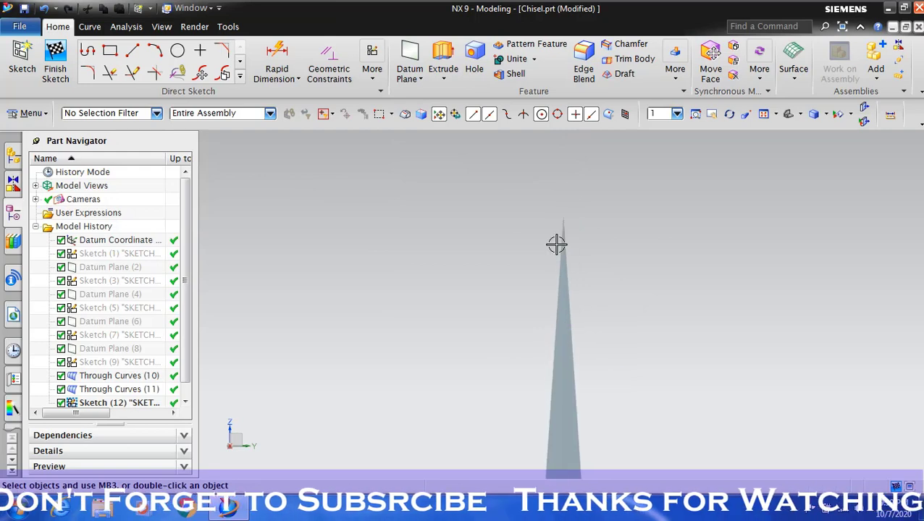
{"action": "scroll", "coordinate": [581, 210], "scroll_direction": "up", "scroll_amount": 2}
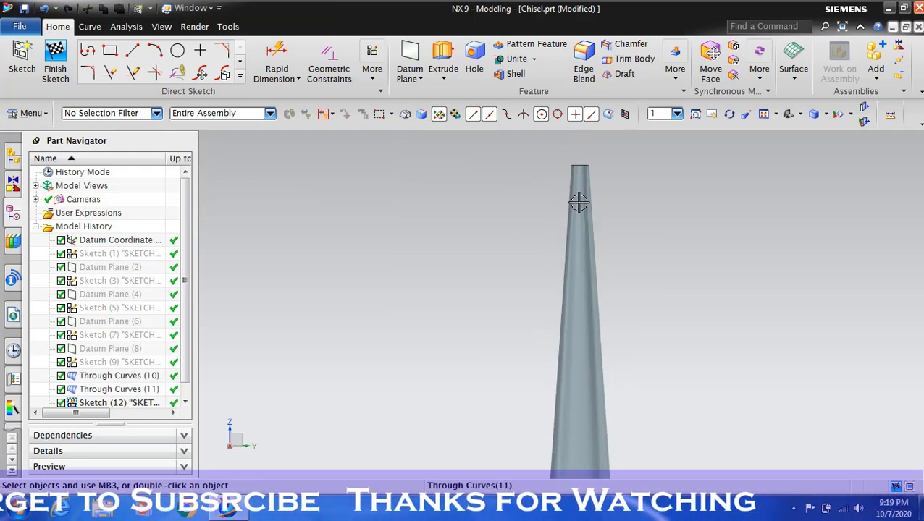
{"action": "scroll", "coordinate": [724, 251], "scroll_direction": "down", "scroll_amount": 2}
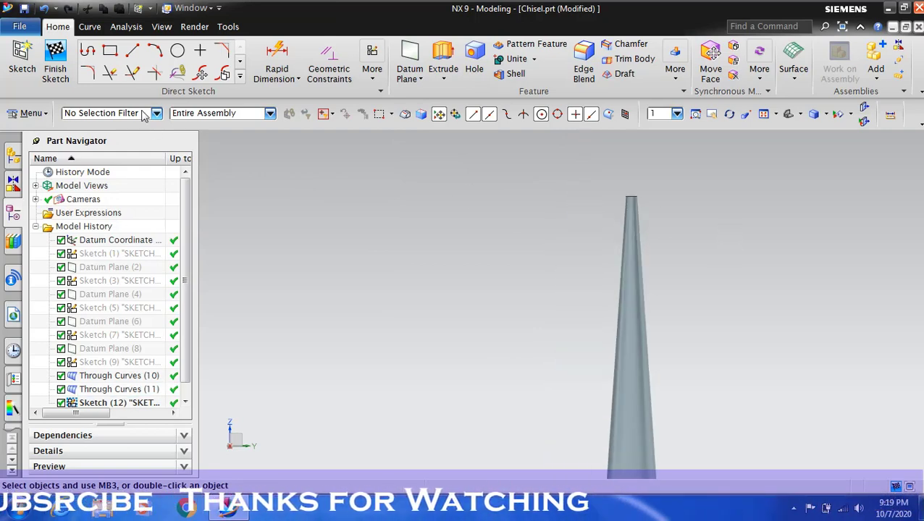
{"action": "left_click", "coordinate": [133, 53]}
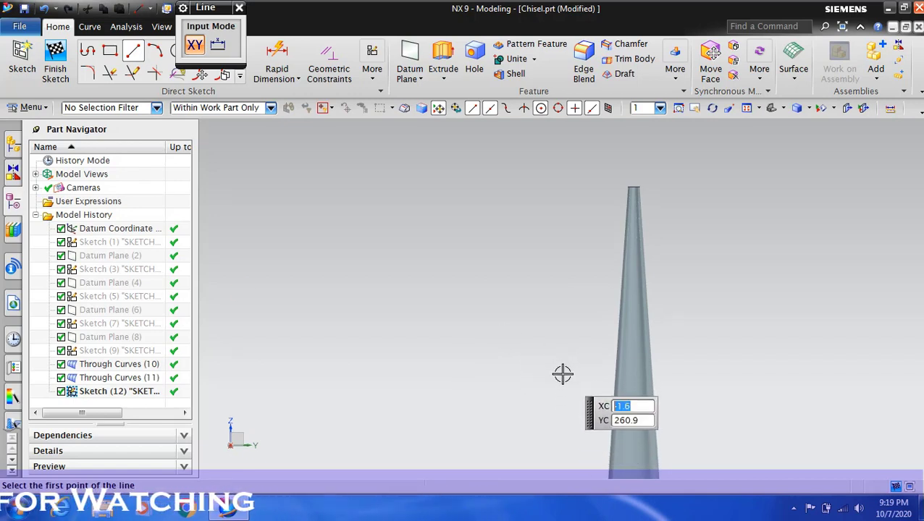
{"action": "left_click", "coordinate": [566, 413]}
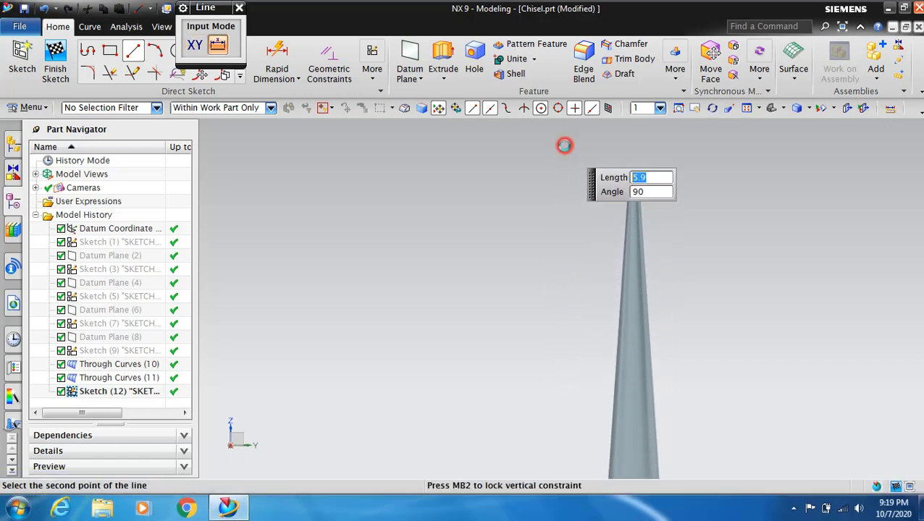
{"action": "left_click", "coordinate": [564, 146]}
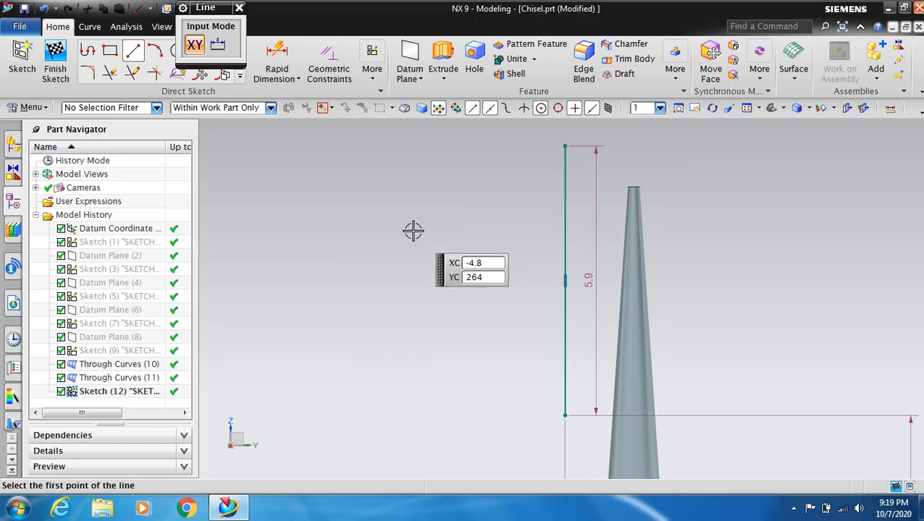
{"action": "key", "text": "Escape"}
{"action": "scroll", "coordinate": [475, 230], "scroll_direction": "down", "scroll_amount": 3}
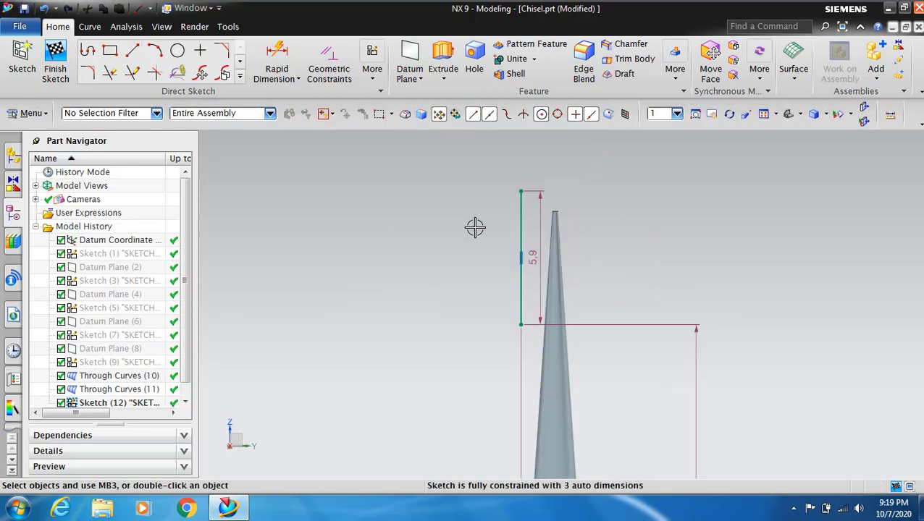
{"action": "scroll", "coordinate": [455, 300], "scroll_direction": "down", "scroll_amount": 5}
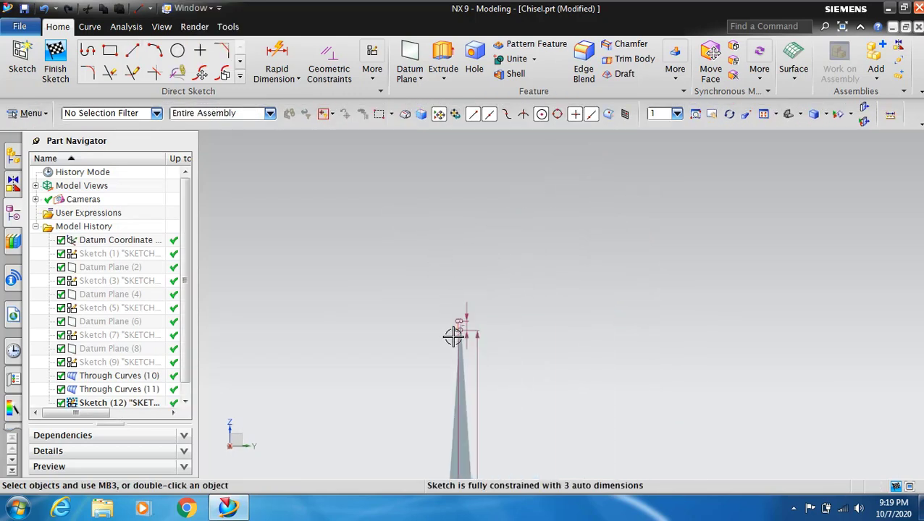
{"action": "scroll", "coordinate": [526, 462], "scroll_direction": "up", "scroll_amount": 10}
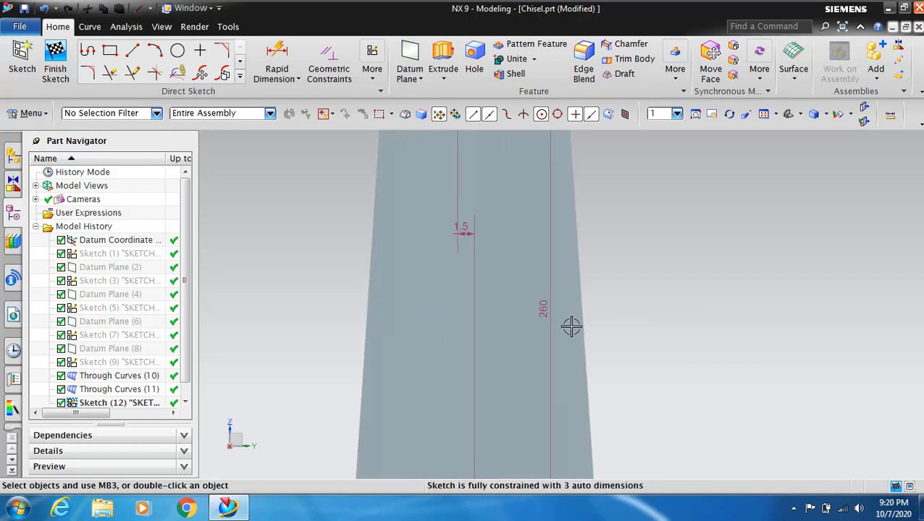
{"action": "double_click", "coordinate": [549, 308]}
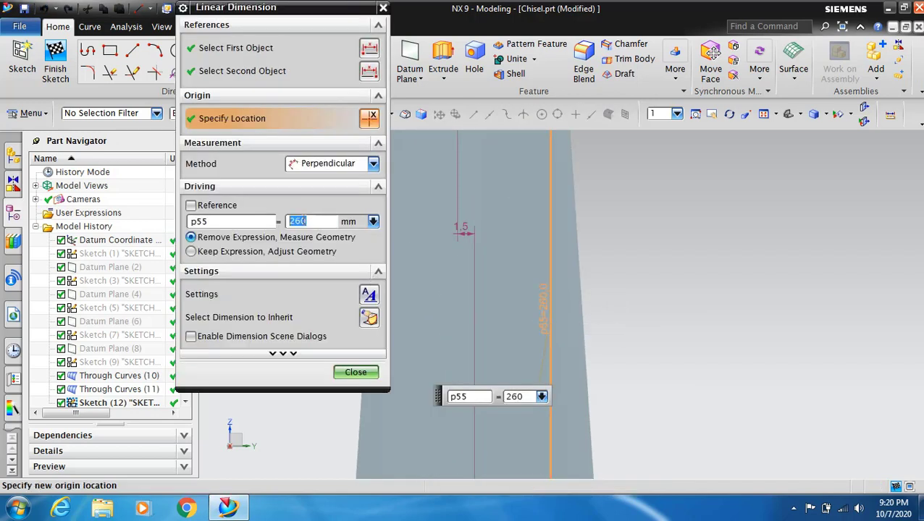
{"action": "left_click", "coordinate": [347, 380]}
Step: Set the length of the vertical line beside the blade tip to 6 mm
{"action": "scroll", "coordinate": [604, 470], "scroll_direction": "down", "scroll_amount": 6}
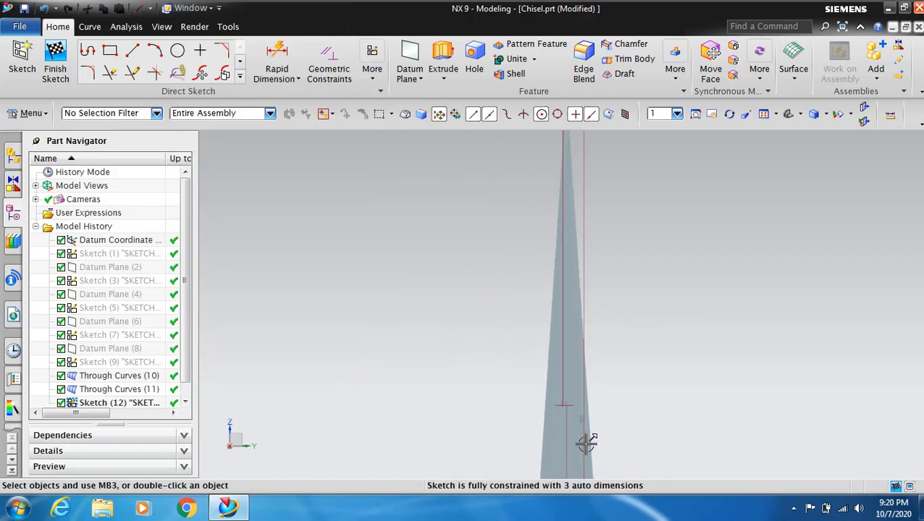
{"action": "scroll", "coordinate": [539, 282], "scroll_direction": "up", "scroll_amount": 5}
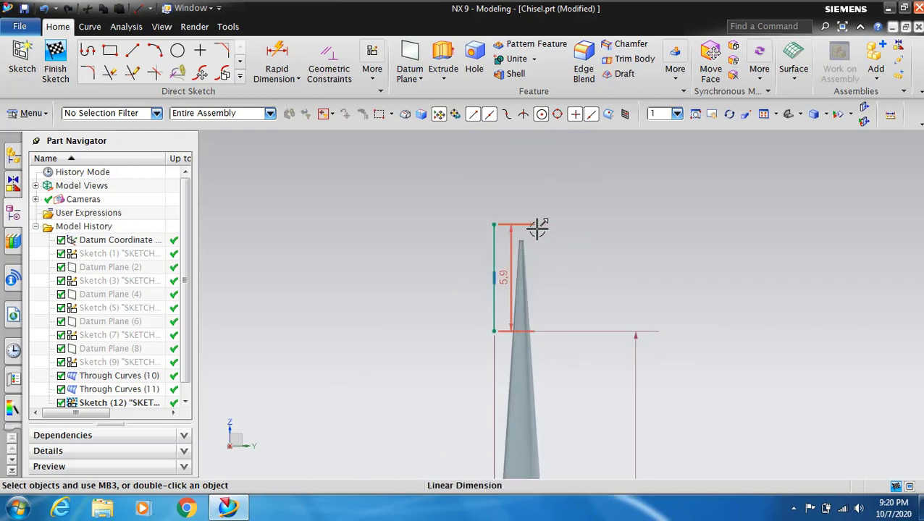
{"action": "double_click", "coordinate": [488, 298]}
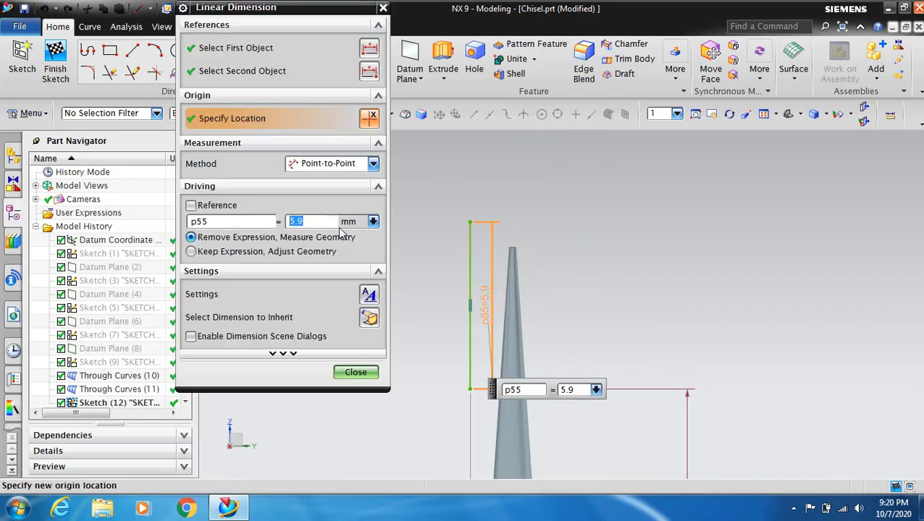
{"action": "left_click", "coordinate": [367, 373]}
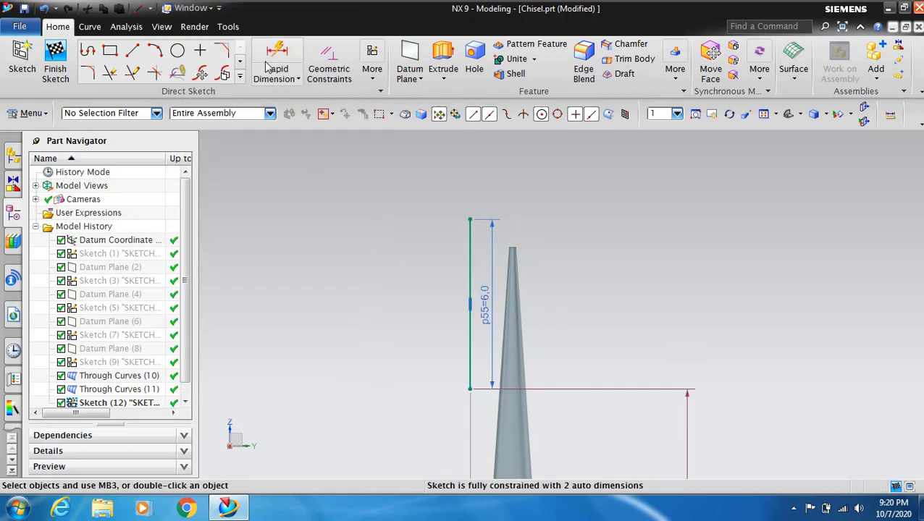
Step: Mirror the vertical line about the sketch's vertical axis to the other side of the blade tip
{"action": "left_click", "coordinate": [241, 63]}
{"action": "left_click", "coordinate": [109, 74]}
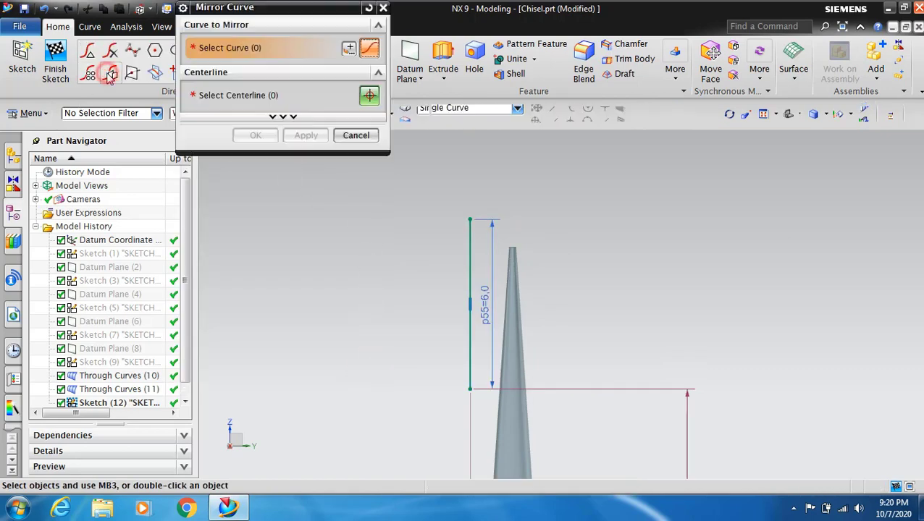
{"action": "left_click", "coordinate": [470, 261]}
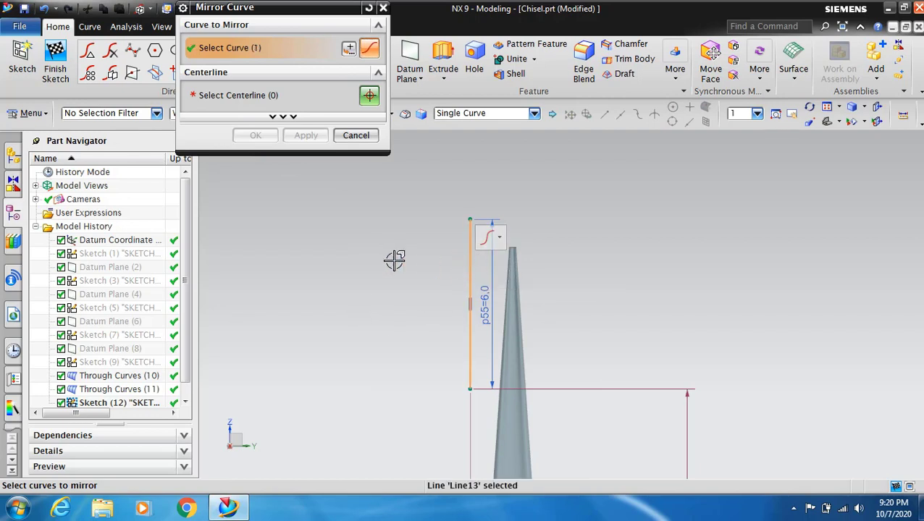
{"action": "left_click", "coordinate": [309, 96]}
{"action": "scroll", "coordinate": [423, 261], "scroll_direction": "down", "scroll_amount": 4}
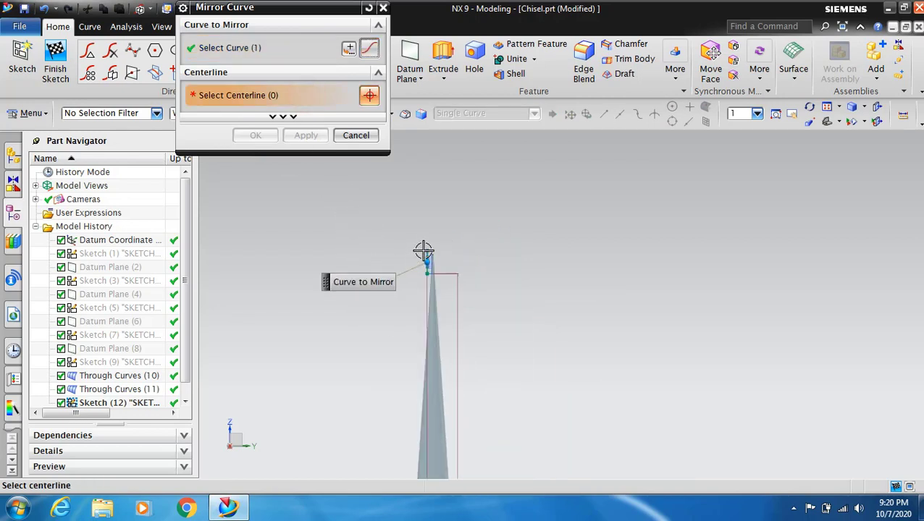
{"action": "scroll", "coordinate": [422, 352], "scroll_direction": "up", "scroll_amount": 4}
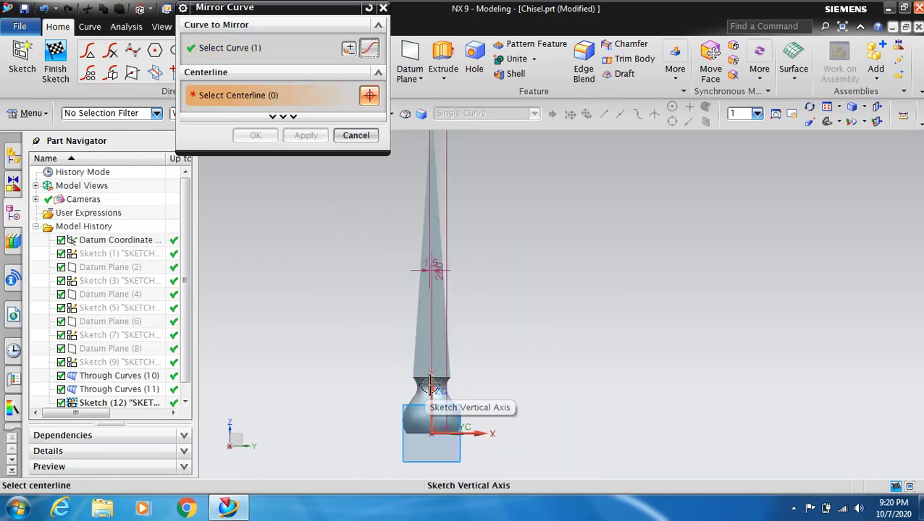
{"action": "left_click", "coordinate": [431, 386]}
{"action": "scroll", "coordinate": [494, 429], "scroll_direction": "down", "scroll_amount": 2}
{"action": "scroll", "coordinate": [462, 250], "scroll_direction": "up", "scroll_amount": 5}
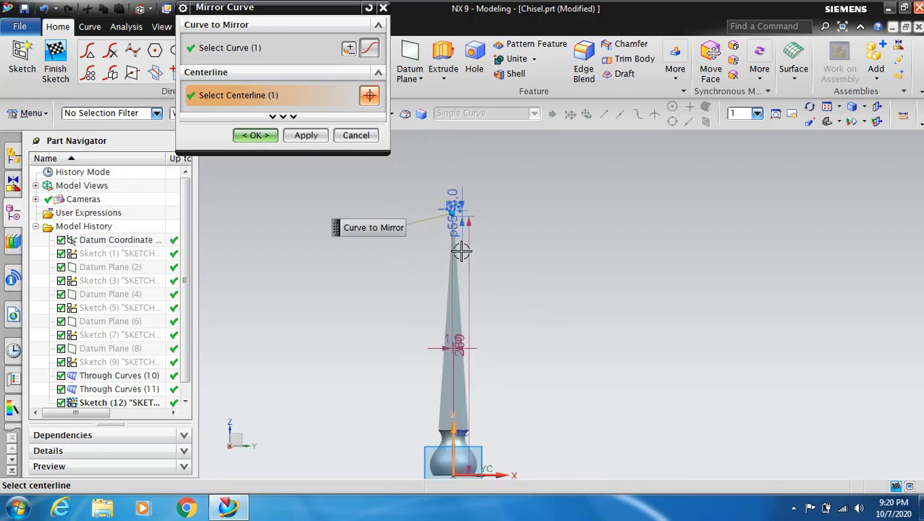
{"action": "scroll", "coordinate": [465, 210], "scroll_direction": "down", "scroll_amount": 2}
{"action": "scroll", "coordinate": [458, 227], "scroll_direction": "up", "scroll_amount": 3}
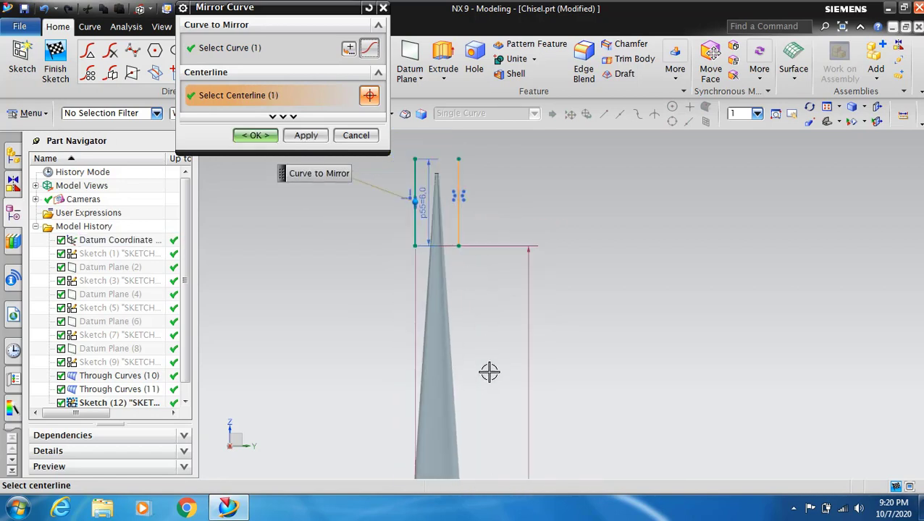
{"action": "left_click", "coordinate": [265, 142]}
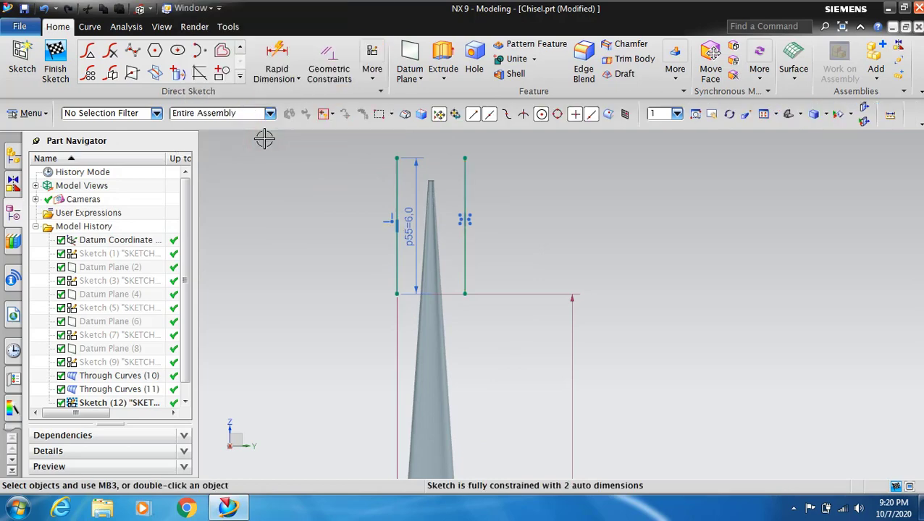
Step: Dimension the horizontal distance between the two vertical lines and set it to 1 mm
{"action": "scroll", "coordinate": [456, 400], "scroll_direction": "down", "scroll_amount": 2}
{"action": "scroll", "coordinate": [426, 281], "scroll_direction": "up", "scroll_amount": 4}
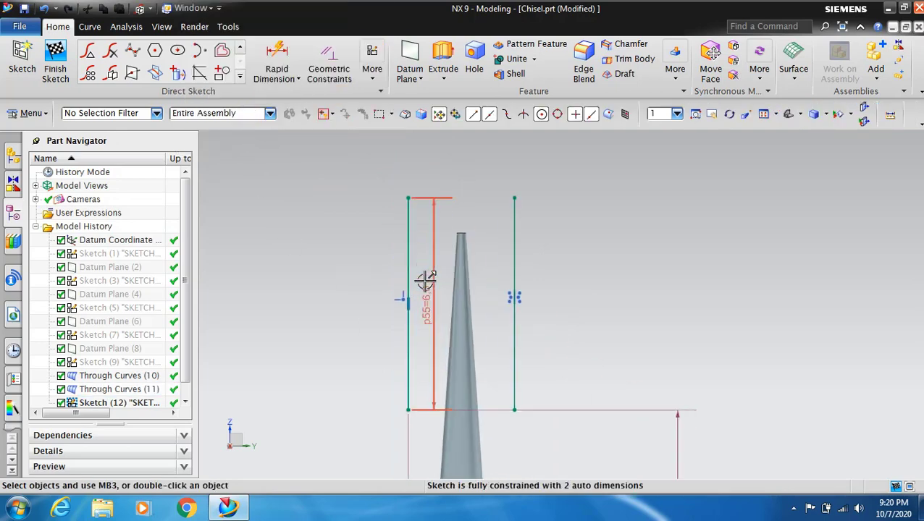
{"action": "left_click", "coordinate": [277, 57]}
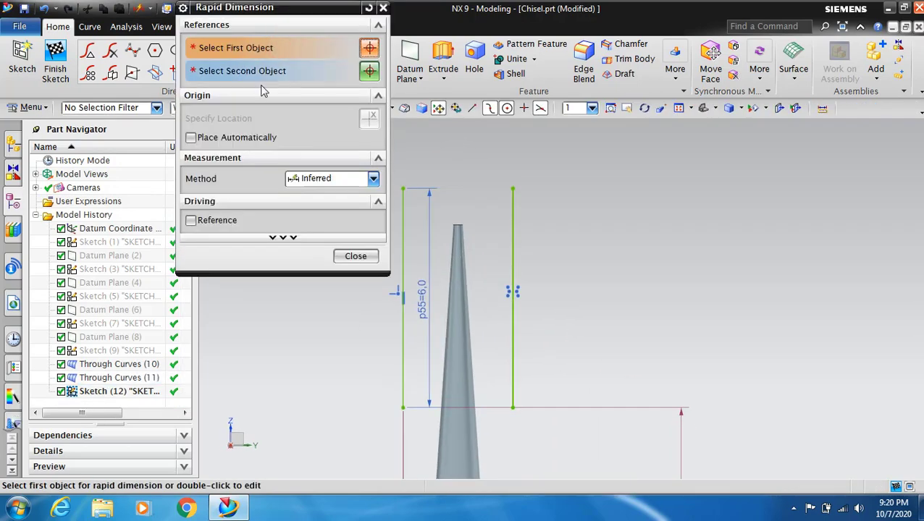
{"action": "left_click", "coordinate": [407, 360]}
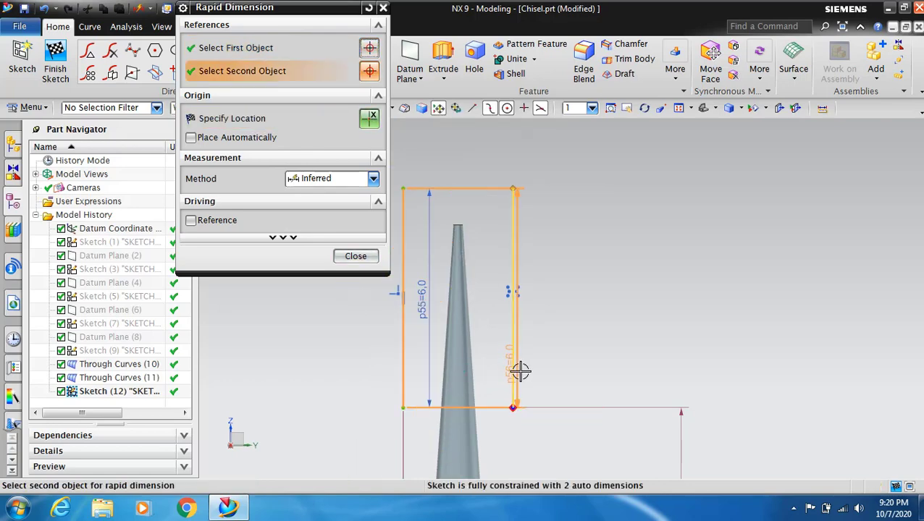
{"action": "left_click", "coordinate": [512, 378]}
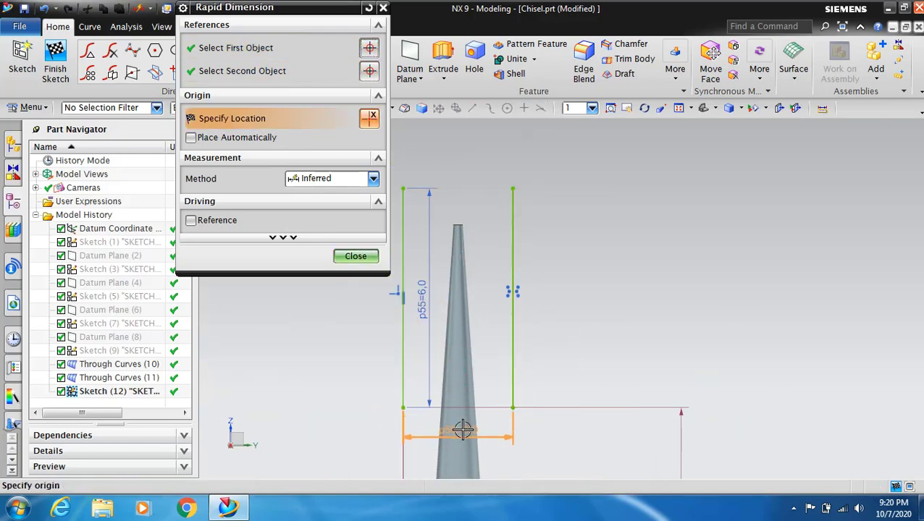
{"action": "left_click", "coordinate": [462, 430]}
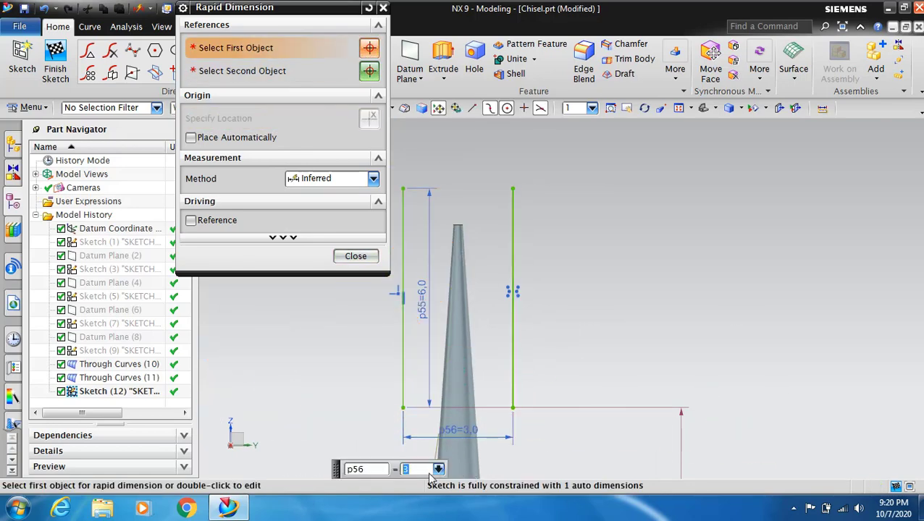
{"action": "key", "text": "Return"}
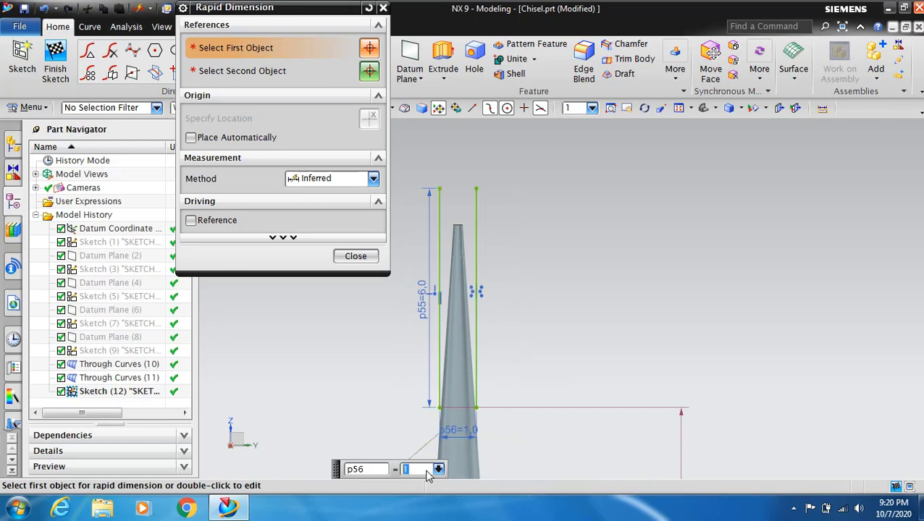
{"action": "left_click", "coordinate": [355, 258]}
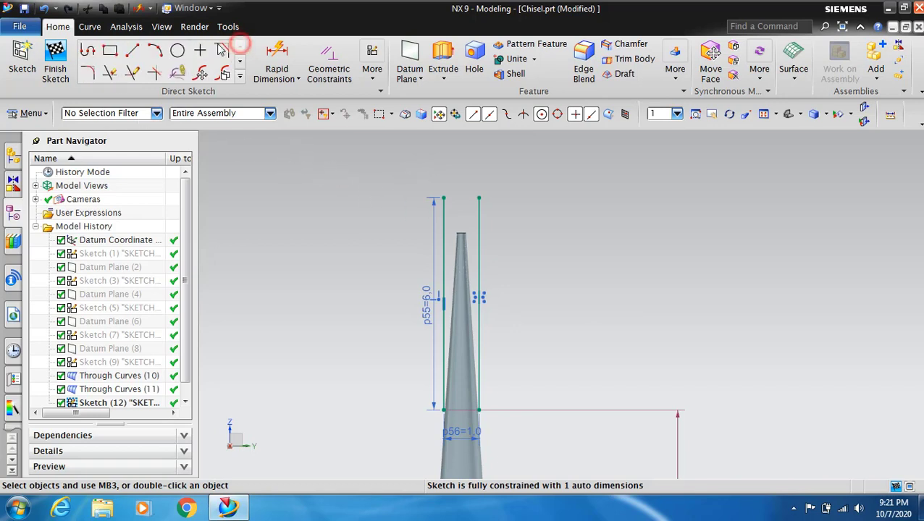
Step: Sketch a horizontal line joining the upper ends of the two vertical lines above the blade tip
{"action": "left_click", "coordinate": [132, 50]}
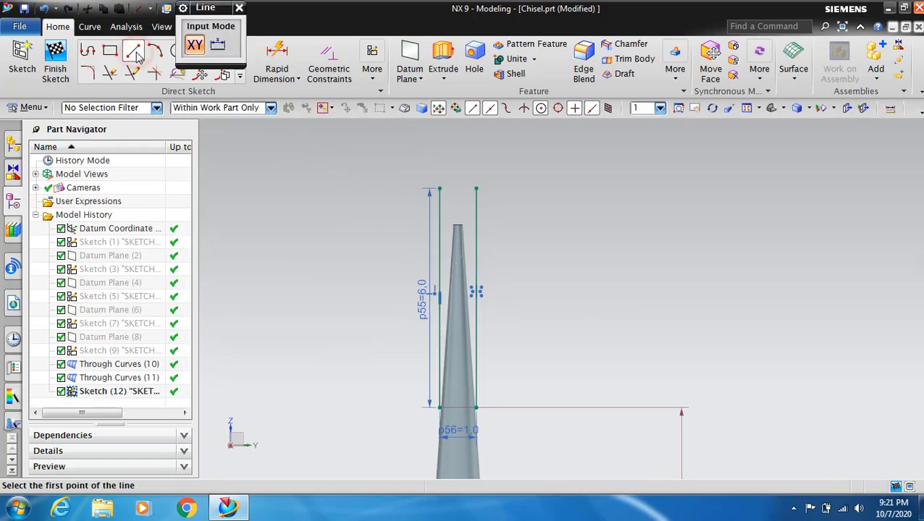
{"action": "left_click", "coordinate": [438, 189]}
{"action": "left_click", "coordinate": [475, 188]}
Step: Sketch a slanted line from the lower end of the -Y vertical line to the midpoint of the blade's tip edge
{"action": "scroll", "coordinate": [463, 405], "scroll_direction": "up", "scroll_amount": 3}
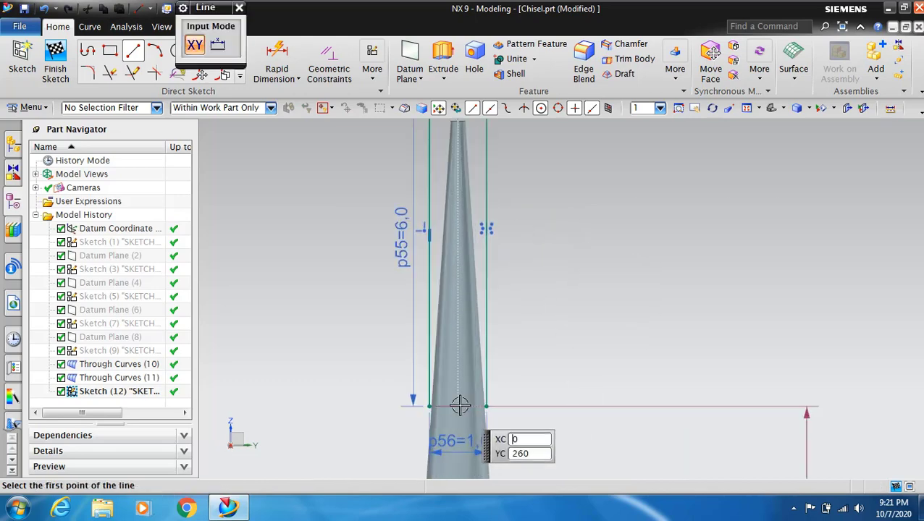
{"action": "left_click", "coordinate": [413, 407]}
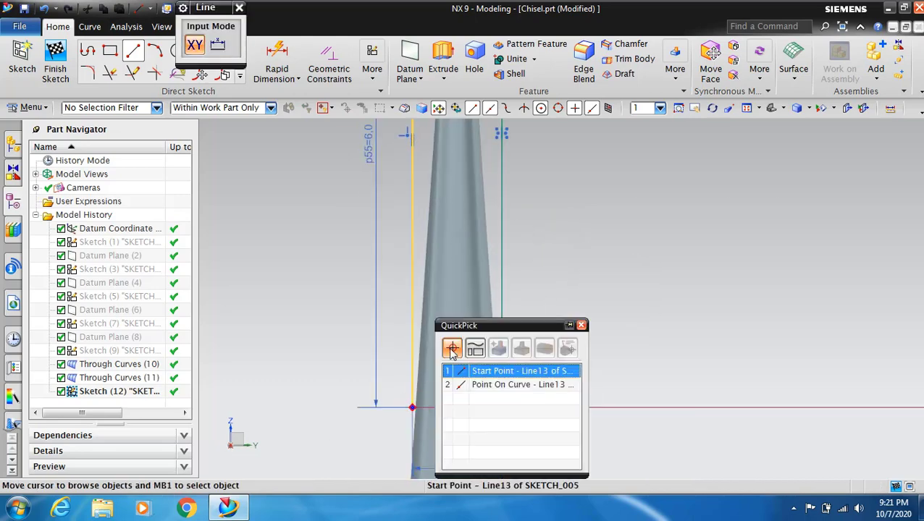
{"action": "left_click", "coordinate": [456, 368]}
{"action": "scroll", "coordinate": [455, 349], "scroll_direction": "down", "scroll_amount": 3}
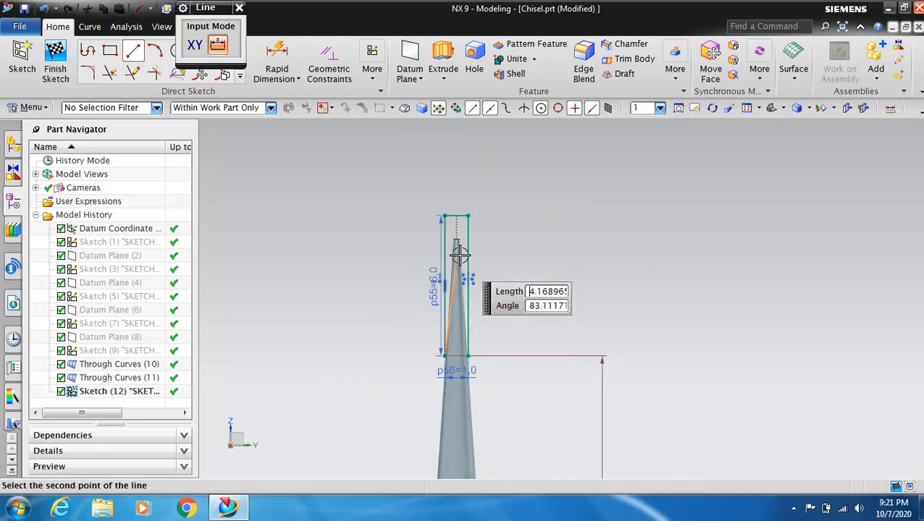
{"action": "scroll", "coordinate": [449, 221], "scroll_direction": "up", "scroll_amount": 5}
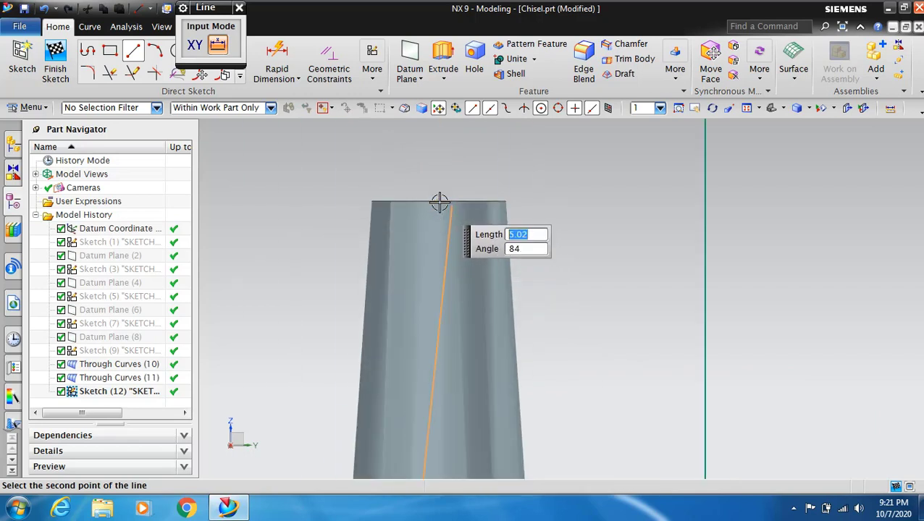
{"action": "left_click", "coordinate": [438, 202]}
Step: Sketch a second slanted line from the tip edge's midpoint to the lower end of the +Y vertical line, and finish the sketch
{"action": "left_click", "coordinate": [437, 202]}
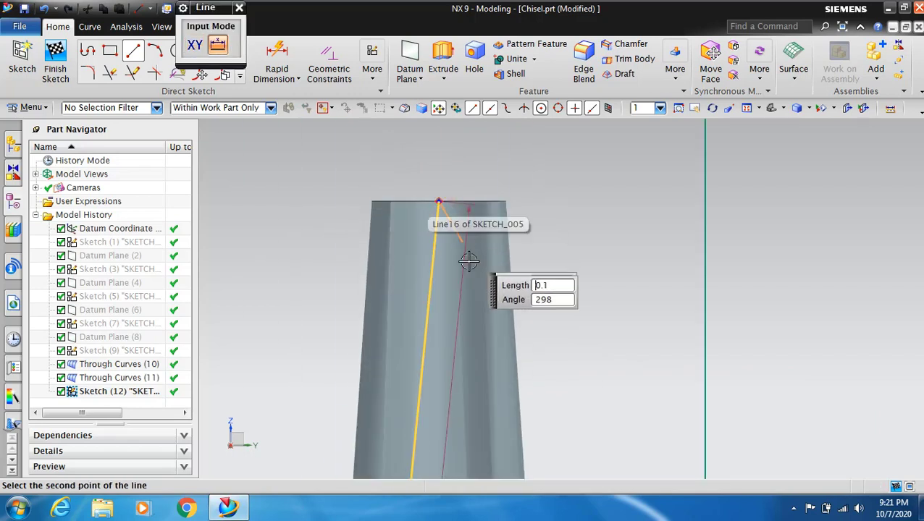
{"action": "scroll", "coordinate": [470, 311], "scroll_direction": "down", "scroll_amount": 4}
{"action": "scroll", "coordinate": [476, 432], "scroll_direction": "up", "scroll_amount": 6}
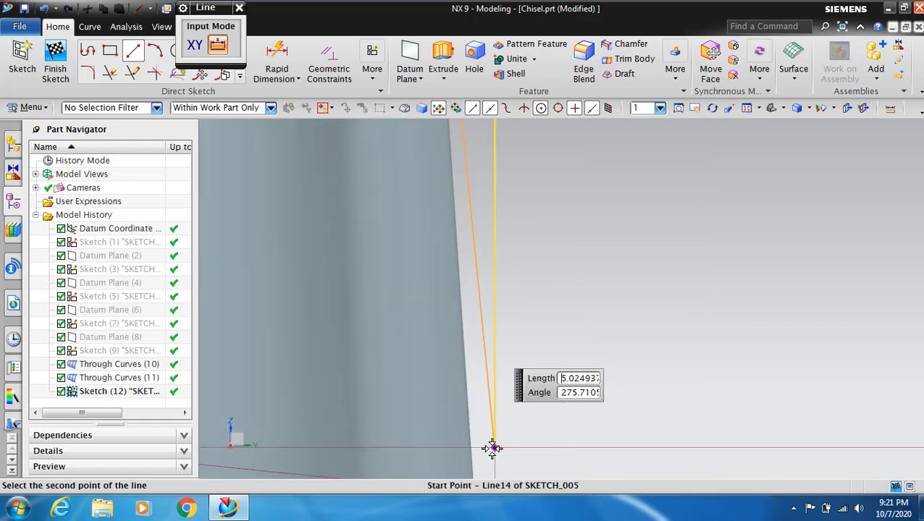
{"action": "left_click", "coordinate": [494, 448]}
{"action": "scroll", "coordinate": [623, 325], "scroll_direction": "down", "scroll_amount": 3}
{"action": "scroll", "coordinate": [623, 325], "scroll_direction": "down", "scroll_amount": 5}
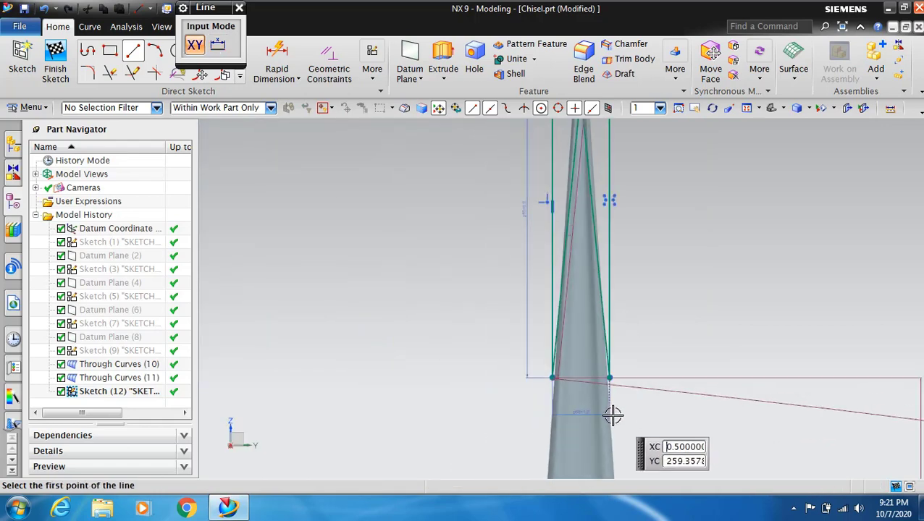
{"action": "scroll", "coordinate": [629, 305], "scroll_direction": "up", "scroll_amount": 1}
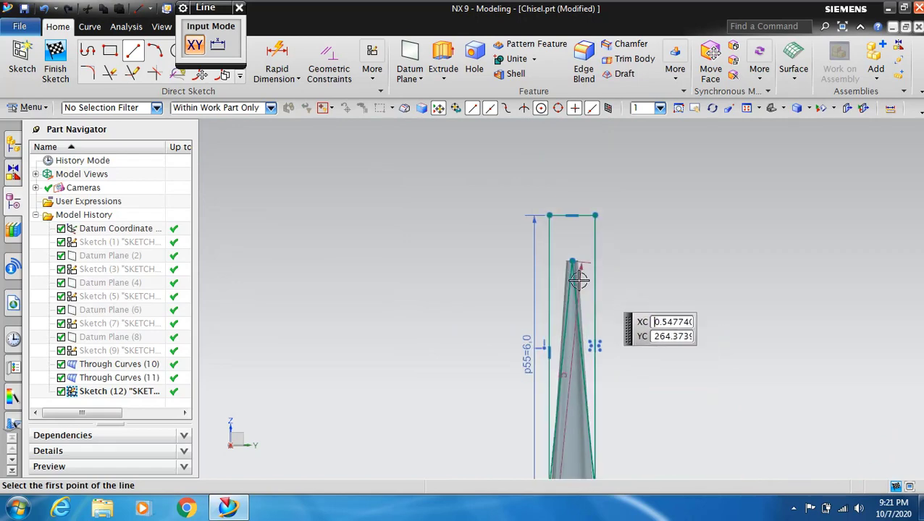
{"action": "left_click", "coordinate": [55, 64]}
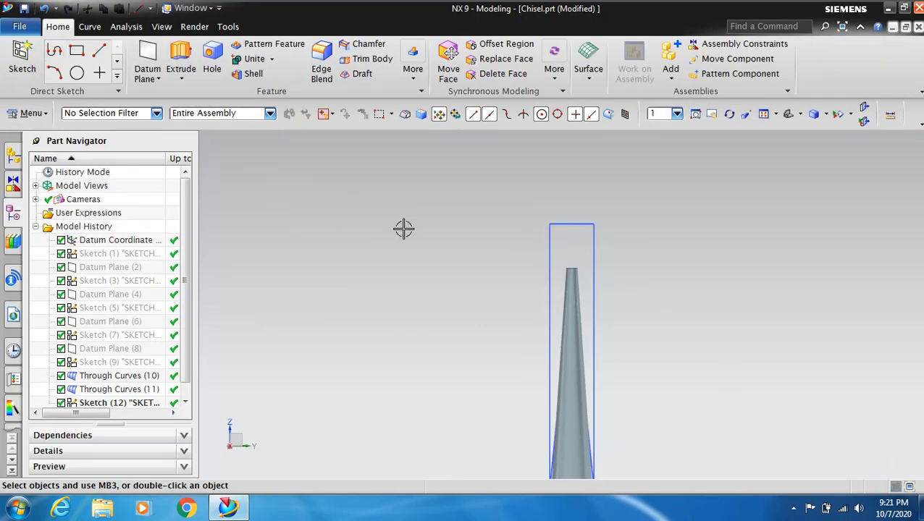
Step: Set up an Extrude of the closed tip profile with a symmetric distance of 60 mm
{"action": "left_click", "coordinate": [730, 114]}
{"action": "left_click_drag", "start_coordinate": [607, 222], "coordinate": [625, 224]}
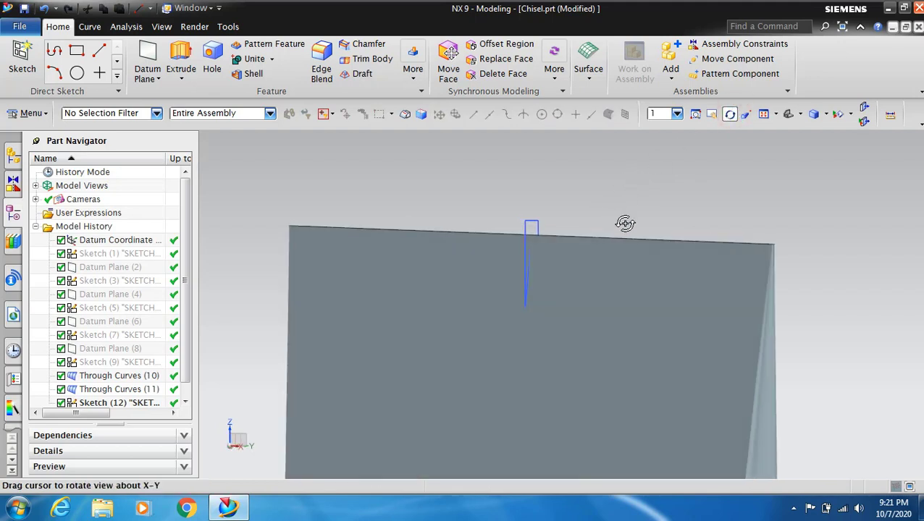
{"action": "left_click", "coordinate": [730, 114]}
{"action": "left_click", "coordinate": [180, 54]}
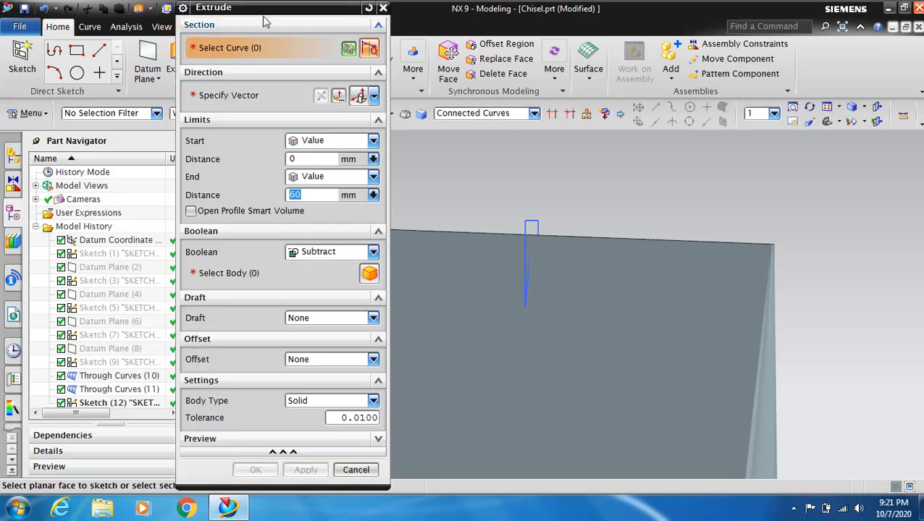
{"action": "left_click_drag", "start_coordinate": [297, 13], "coordinate": [182, 24]}
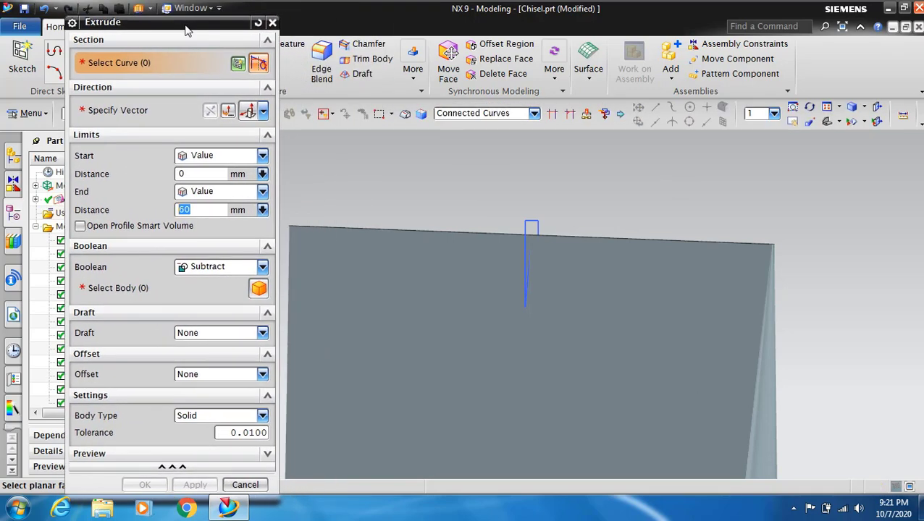
{"action": "left_click", "coordinate": [525, 225]}
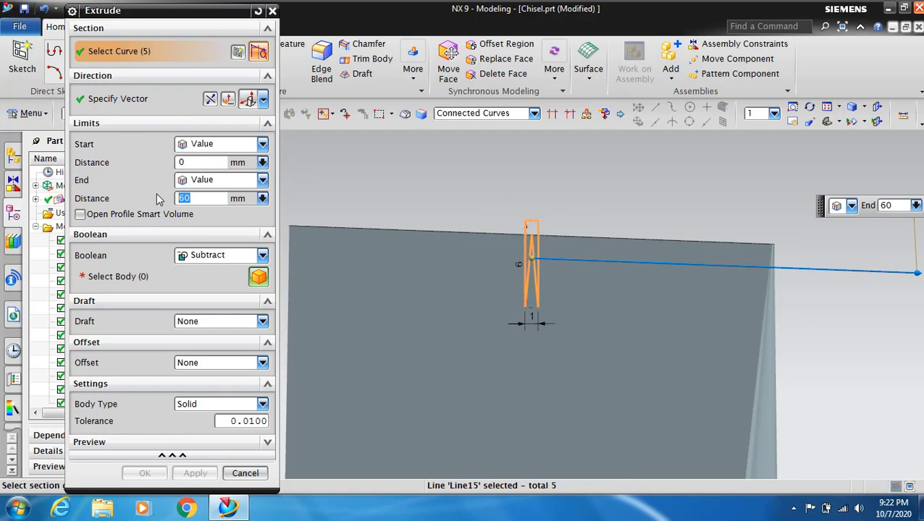
{"action": "left_click", "coordinate": [230, 144]}
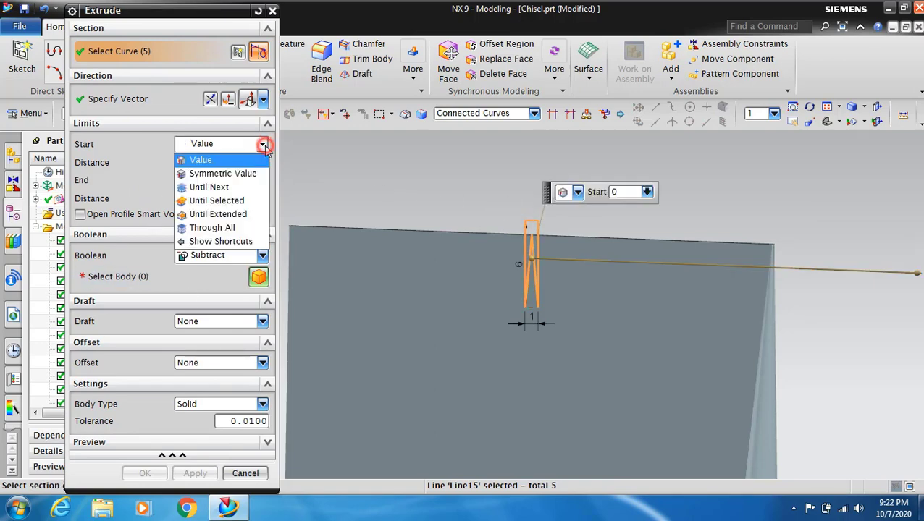
{"action": "left_click", "coordinate": [231, 174]}
{"action": "scroll", "coordinate": [593, 193], "scroll_direction": "down", "scroll_amount": 2}
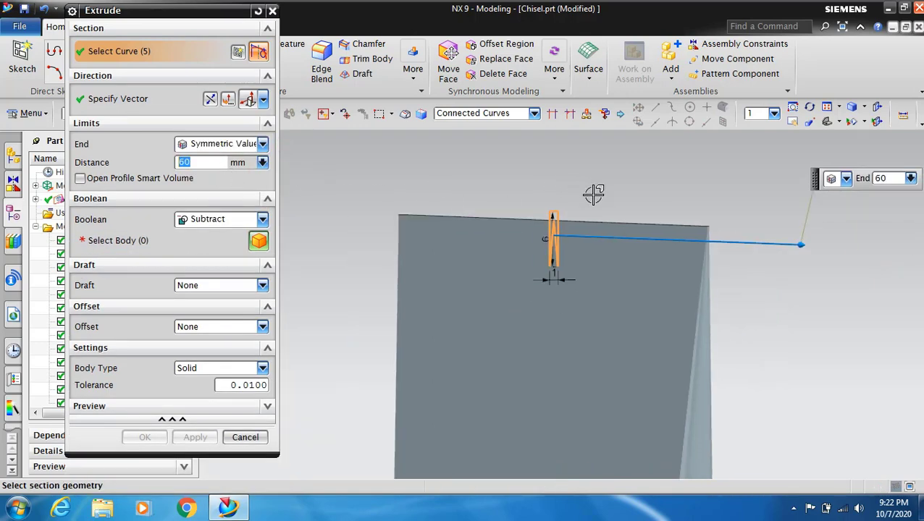
Step: Subtract the extruded profile from the blade body to cut the bevelled cutting edge
{"action": "left_click", "coordinate": [263, 220]}
{"action": "left_click", "coordinate": [186, 263]}
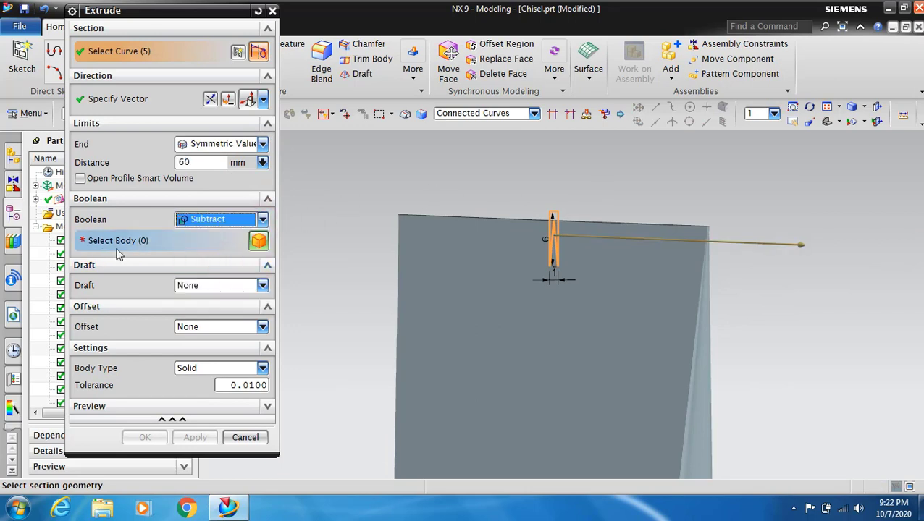
{"action": "left_click", "coordinate": [618, 357]}
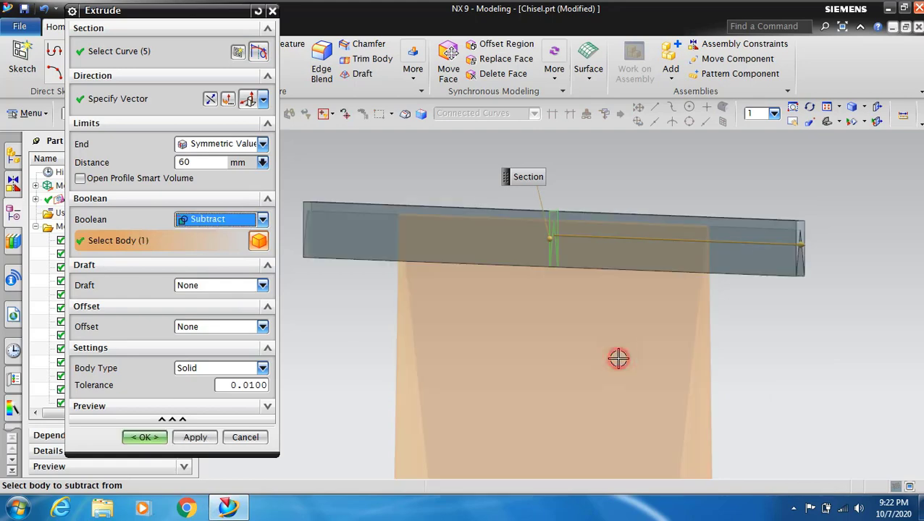
{"action": "scroll", "coordinate": [652, 274], "scroll_direction": "down", "scroll_amount": 4}
{"action": "scroll", "coordinate": [651, 273], "scroll_direction": "up", "scroll_amount": 3}
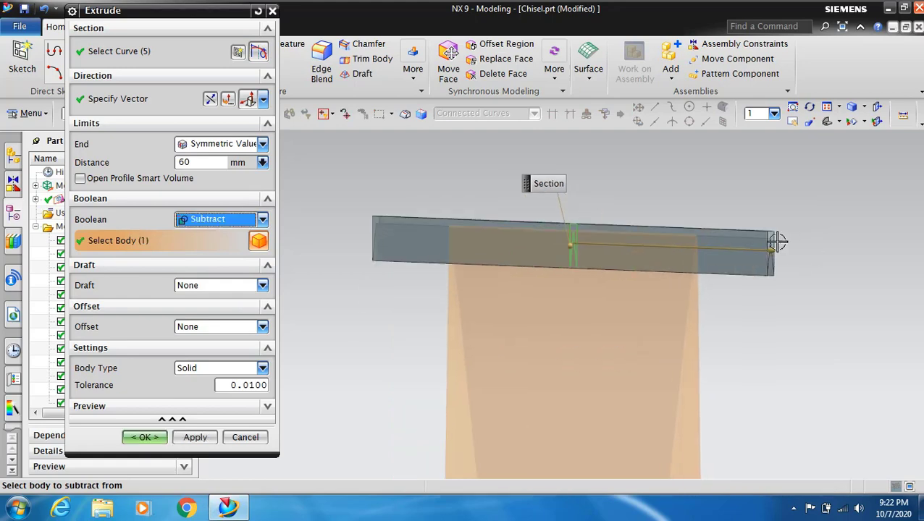
{"action": "left_click", "coordinate": [145, 437]}
Step: Hide the profile sketch at the blade tip
{"action": "scroll", "coordinate": [696, 249], "scroll_direction": "up", "scroll_amount": 3}
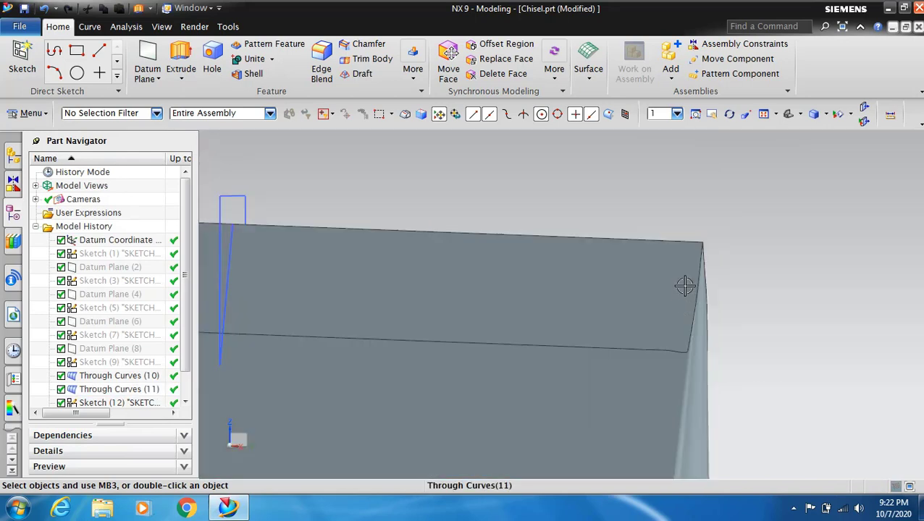
{"action": "scroll", "coordinate": [685, 259], "scroll_direction": "up", "scroll_amount": 4}
{"action": "scroll", "coordinate": [727, 272], "scroll_direction": "down", "scroll_amount": 7}
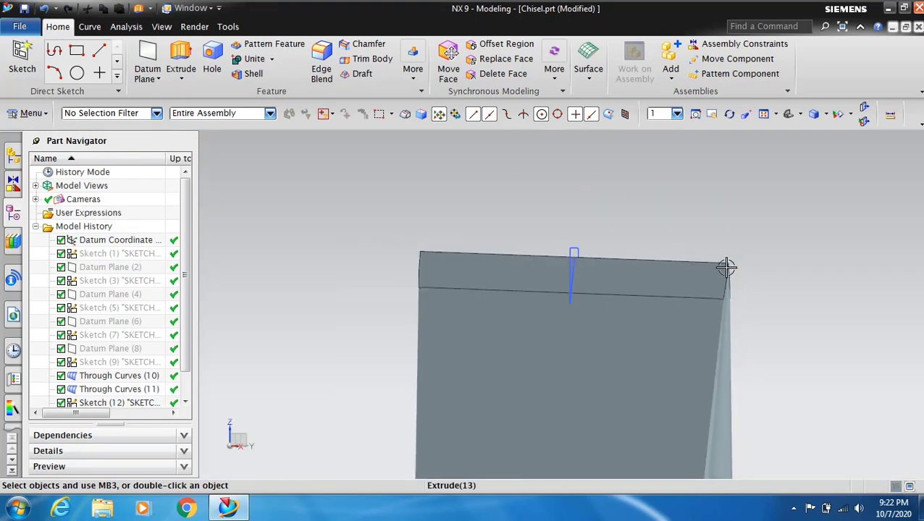
{"action": "scroll", "coordinate": [726, 268], "scroll_direction": "down", "scroll_amount": 3}
{"action": "scroll", "coordinate": [655, 283], "scroll_direction": "up", "scroll_amount": 2}
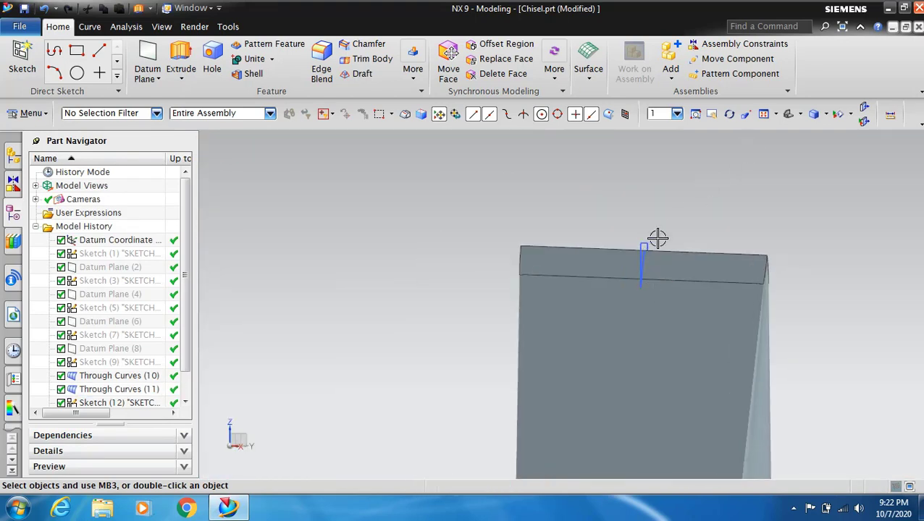
{"action": "left_click", "coordinate": [644, 243]}
{"action": "right_click", "coordinate": [644, 243]}
{"action": "left_click", "coordinate": [721, 139]}
{"action": "scroll", "coordinate": [674, 208], "scroll_direction": "down", "scroll_amount": 2}
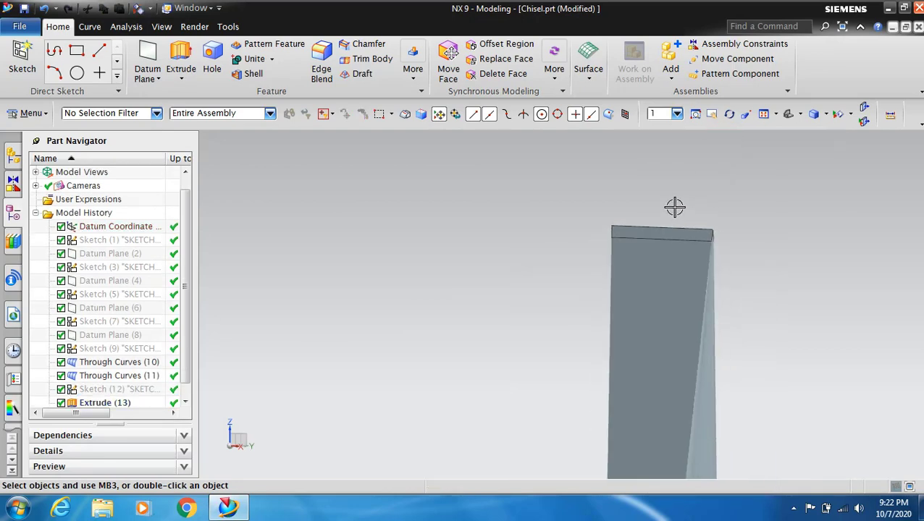
Step: Unite the blade body with the rounded handle body, using the handle as the target
{"action": "scroll", "coordinate": [735, 193], "scroll_direction": "down", "scroll_amount": 3}
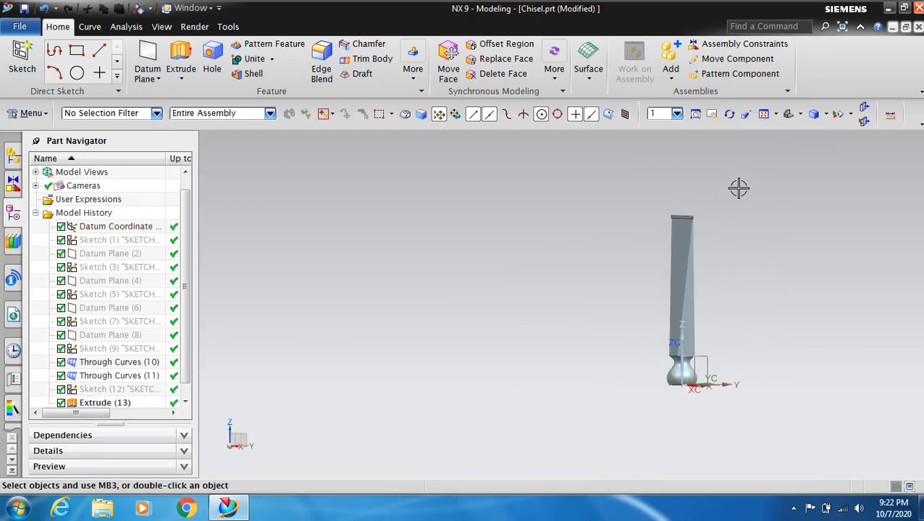
{"action": "left_click", "coordinate": [729, 114]}
{"action": "left_click_drag", "start_coordinate": [759, 237], "coordinate": [770, 208]}
{"action": "left_click", "coordinate": [731, 114]}
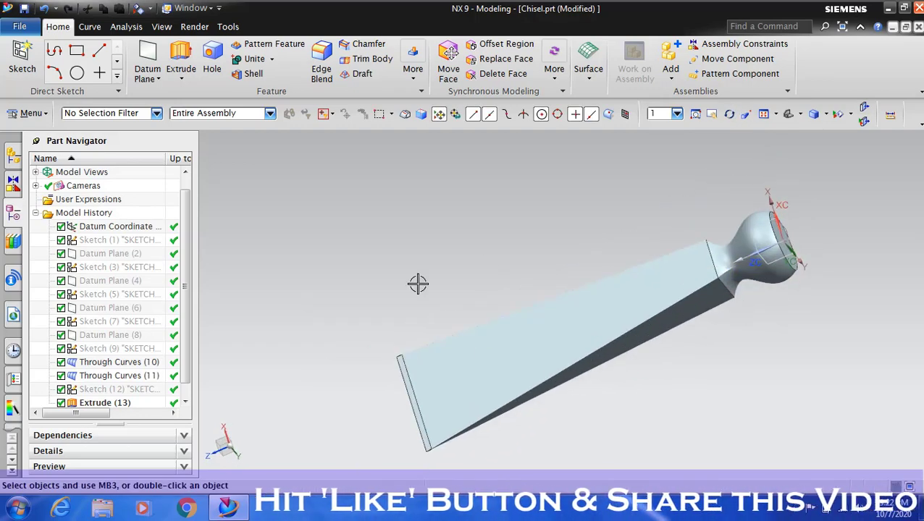
{"action": "left_click_drag", "start_coordinate": [184, 349], "coordinate": [187, 375]}
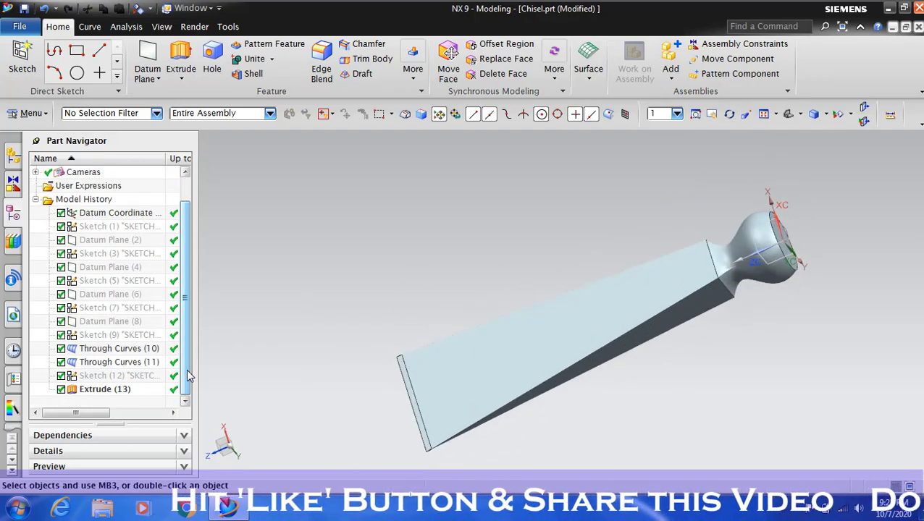
{"action": "left_click", "coordinate": [253, 59]}
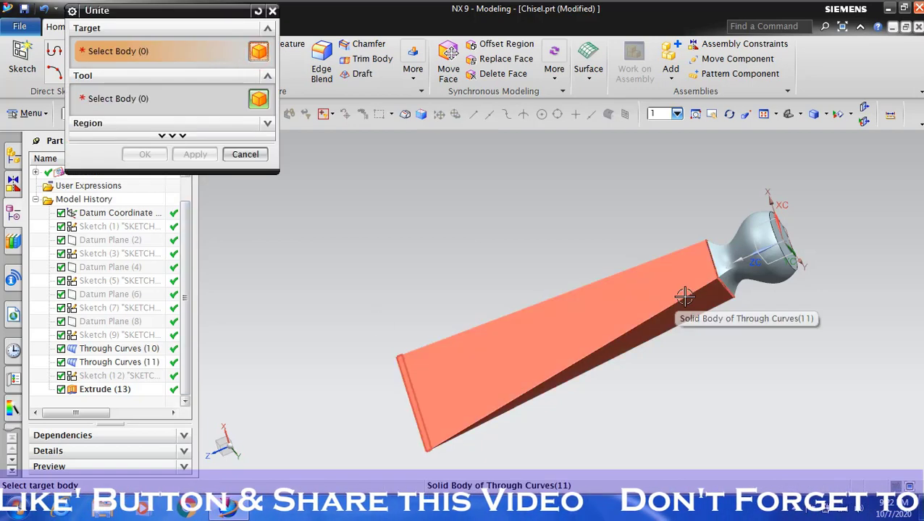
{"action": "left_click", "coordinate": [757, 244]}
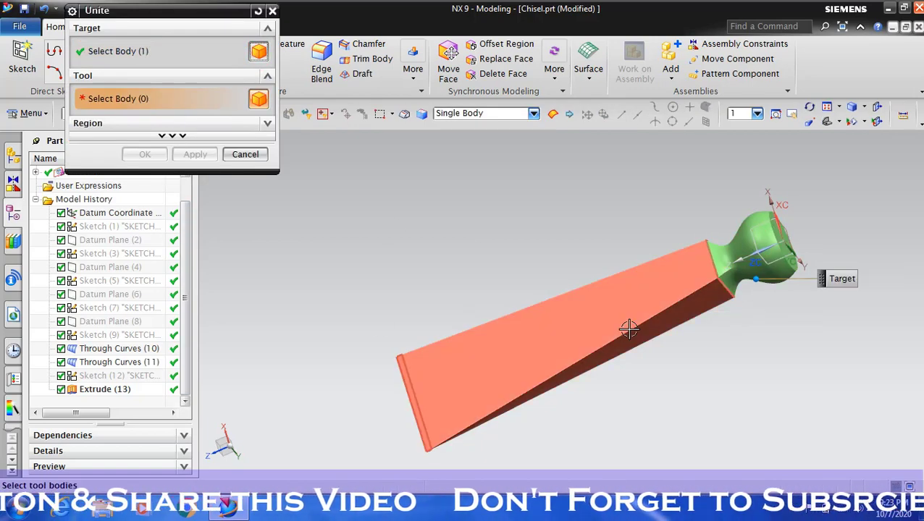
{"action": "left_click", "coordinate": [431, 265]}
{"action": "left_click", "coordinate": [145, 155]}
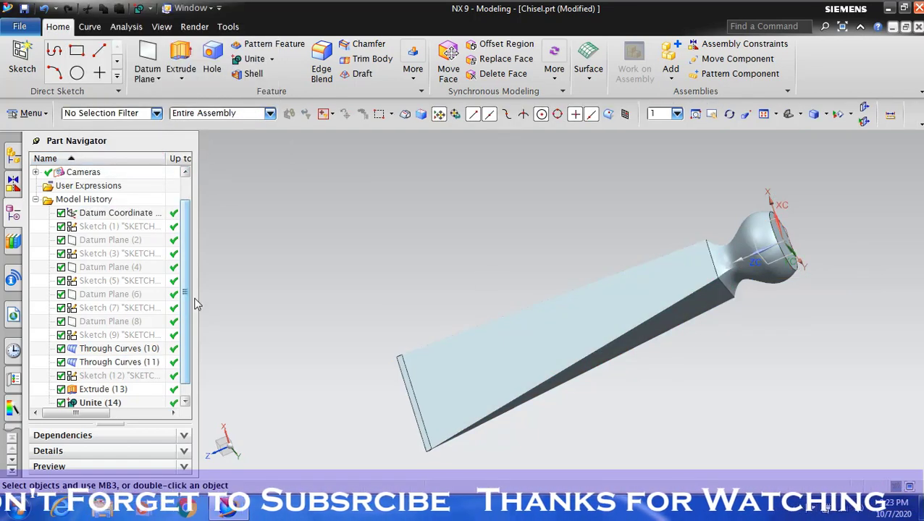
Step: Restrict the selection filter to Solid Body and pick the united chisel body
{"action": "scroll", "coordinate": [187, 355], "scroll_direction": "down", "scroll_amount": 1}
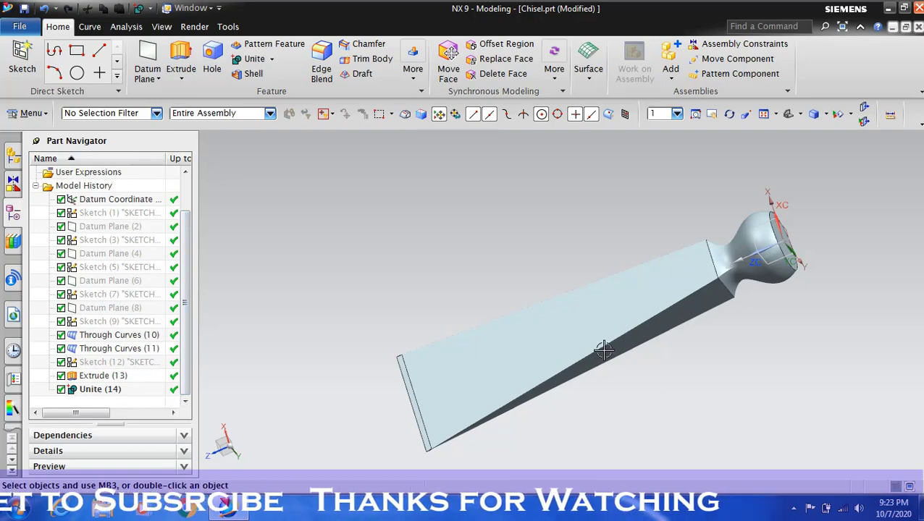
{"action": "left_click", "coordinate": [156, 114]}
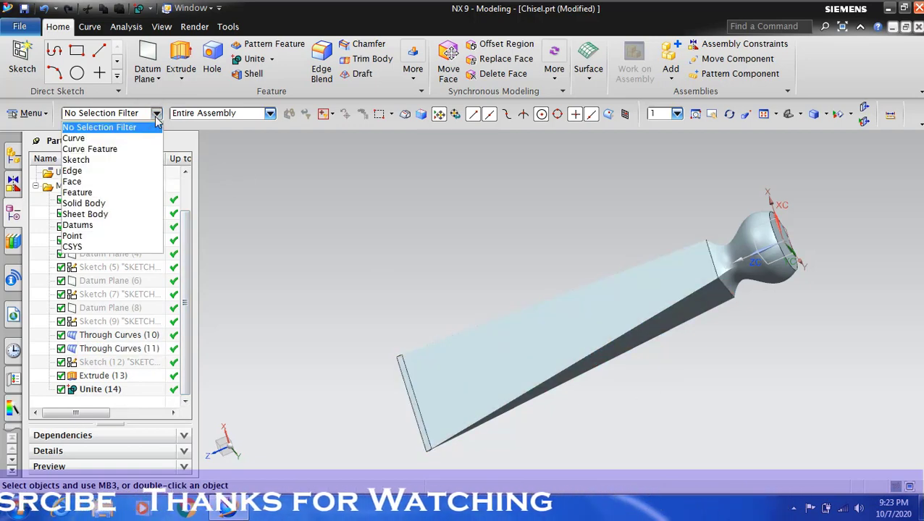
{"action": "left_click", "coordinate": [129, 204]}
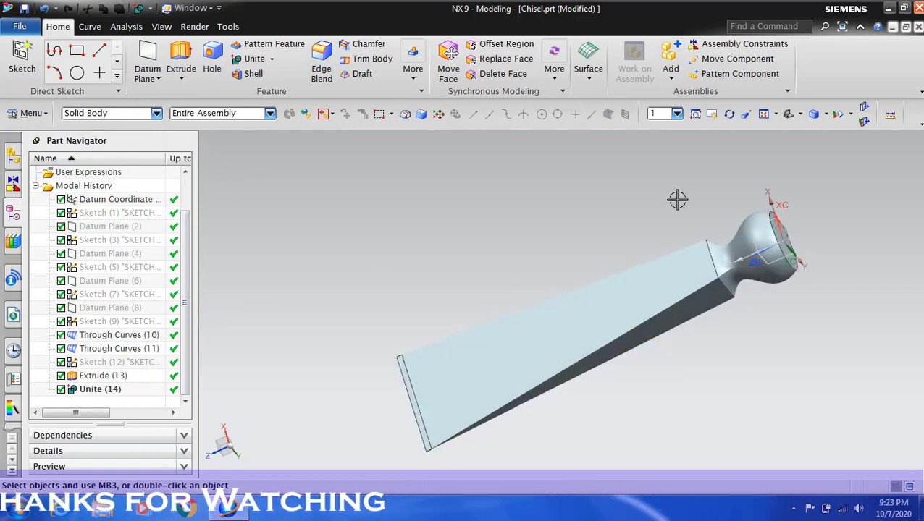
{"action": "left_click", "coordinate": [777, 273]}
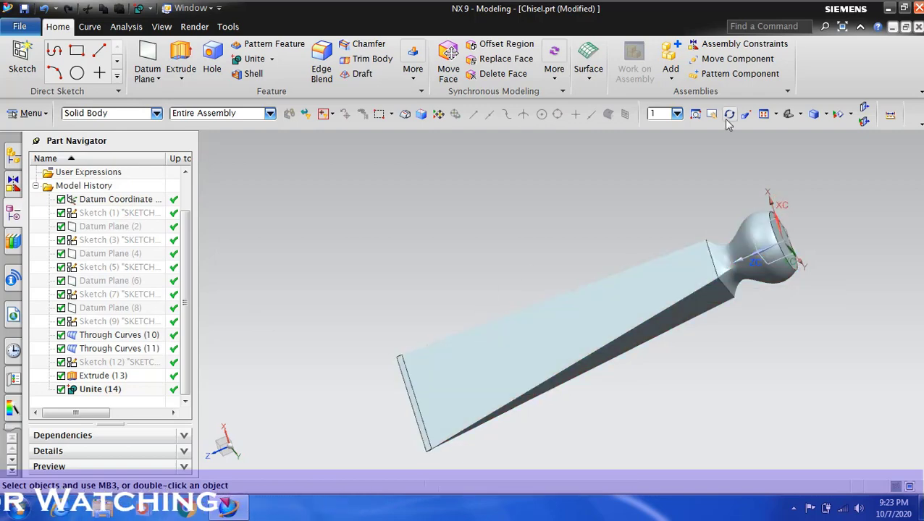
{"action": "left_click_drag", "start_coordinate": [622, 193], "coordinate": [595, 230]}
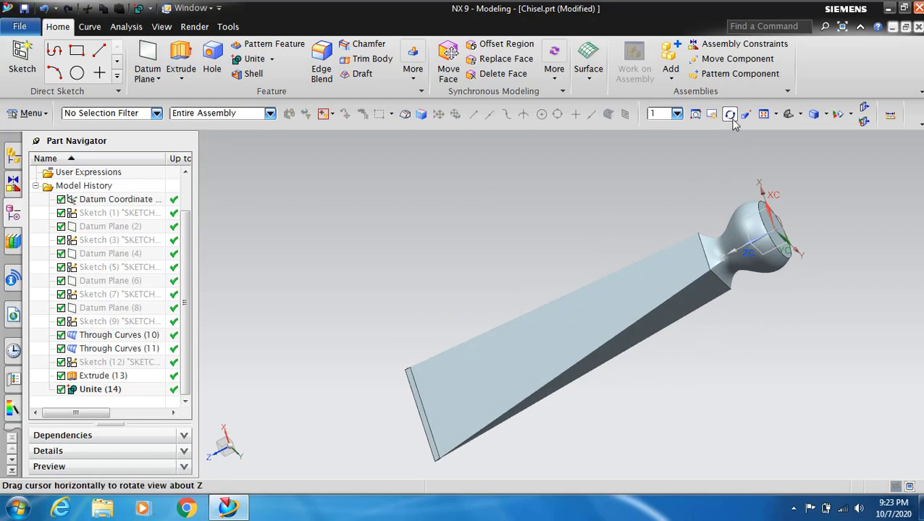
{"action": "left_click_drag", "start_coordinate": [656, 427], "coordinate": [627, 403]}
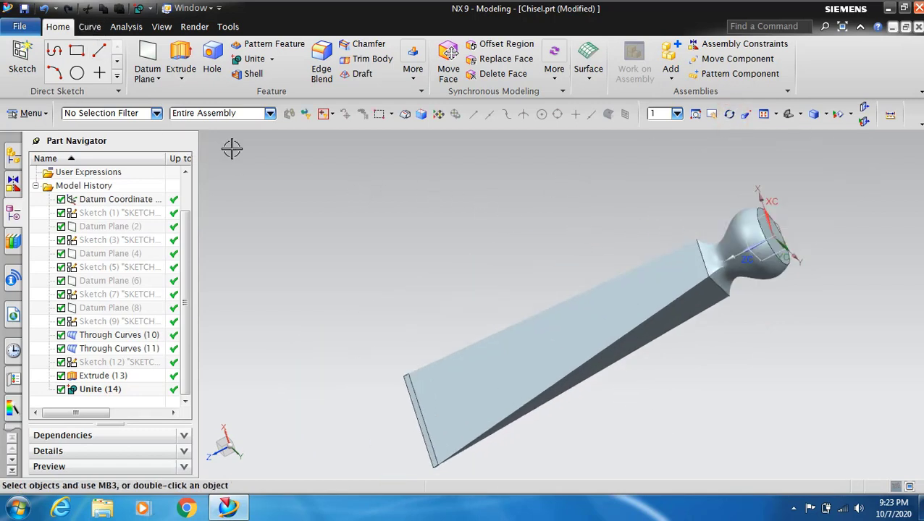
Step: Turn on True Shading for the chisel and switch off its shadows, floor reflection and floor grid
{"action": "left_click", "coordinate": [194, 27]}
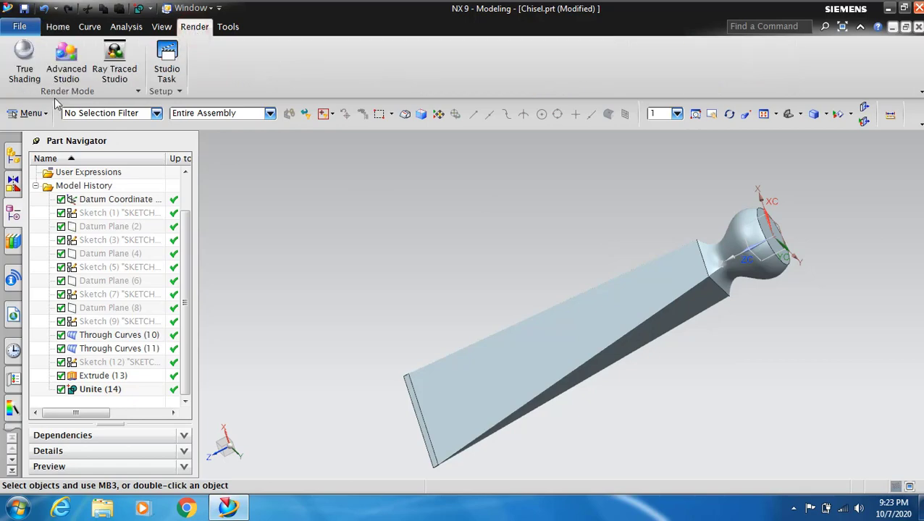
{"action": "left_click", "coordinate": [25, 63]}
{"action": "left_click_drag", "start_coordinate": [643, 250], "coordinate": [798, 233]}
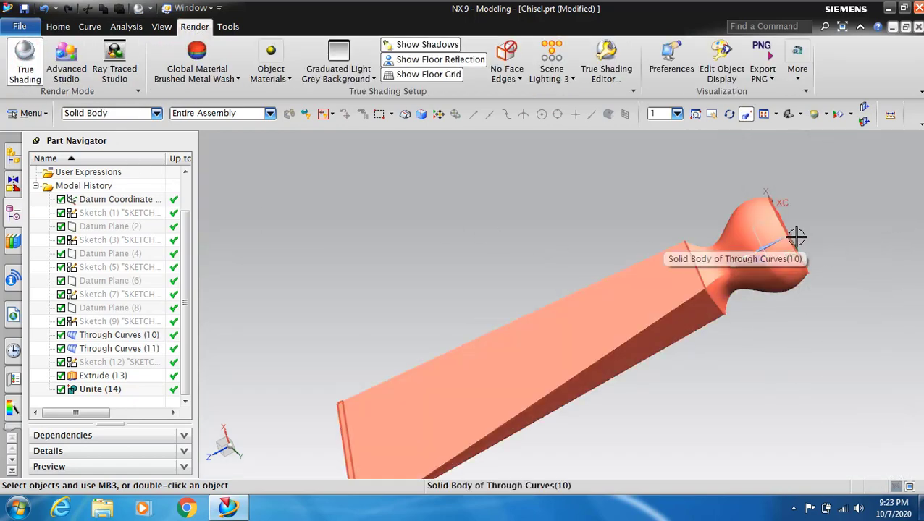
{"action": "left_click", "coordinate": [421, 61]}
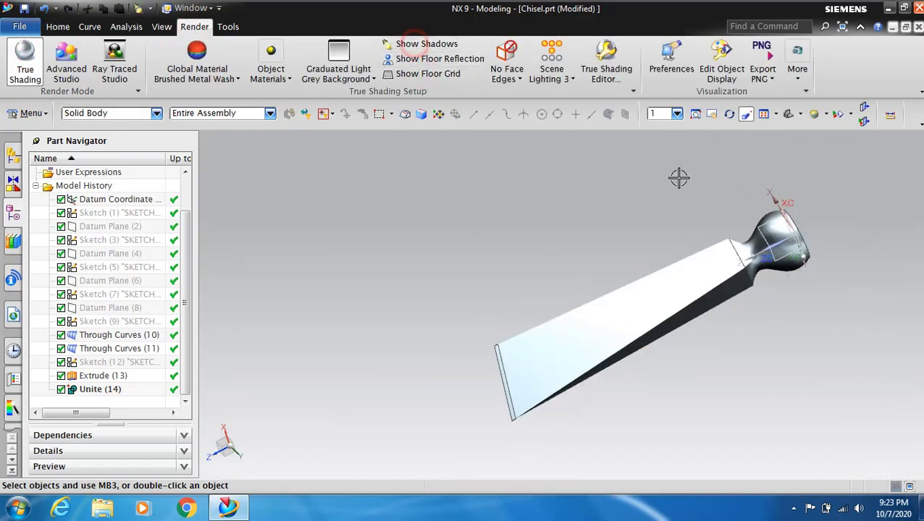
{"action": "scroll", "coordinate": [855, 223], "scroll_direction": "up", "scroll_amount": 2}
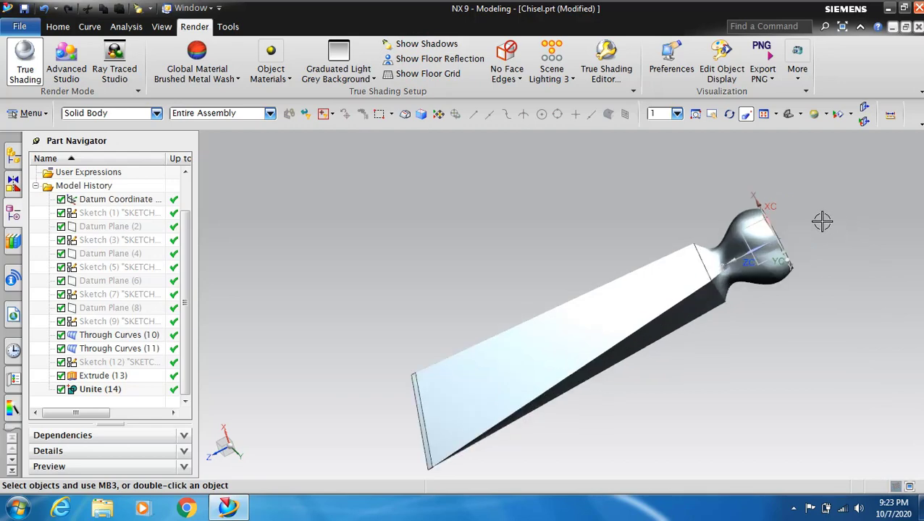
Step: Hide all datums and the work coordinate system so only the chisel body is displayed
{"action": "left_click", "coordinate": [837, 116]}
{"action": "left_click", "coordinate": [264, 126]}
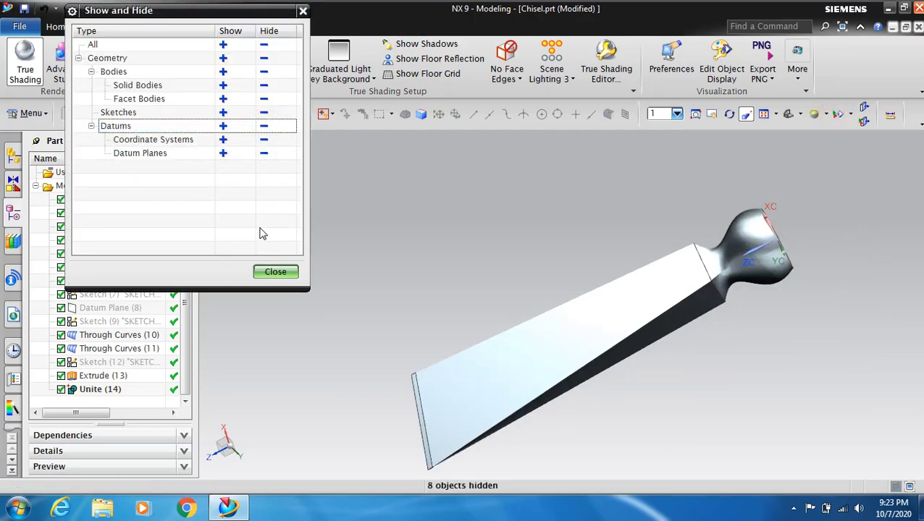
{"action": "left_click", "coordinate": [275, 272]}
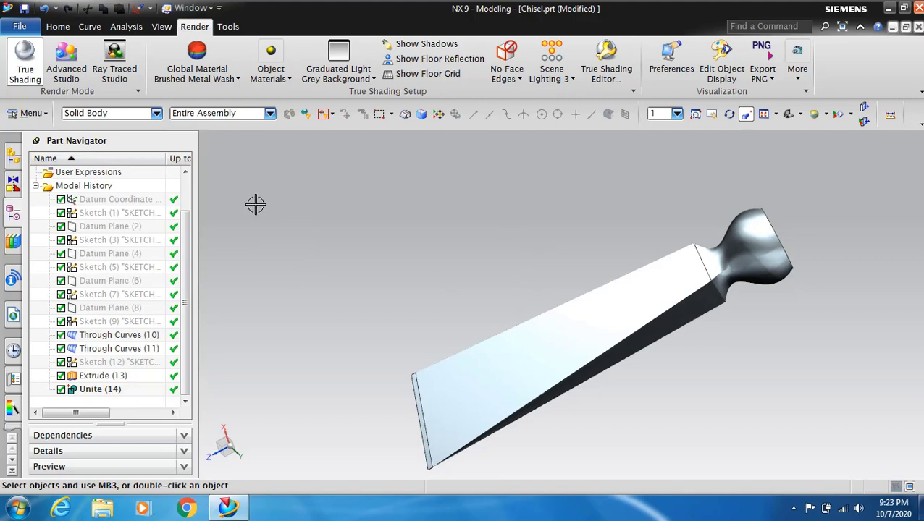
Step: Assign a gold-coloured metallic object material to the whole chisel body
{"action": "left_click", "coordinate": [590, 321]}
{"action": "left_click", "coordinate": [288, 80]}
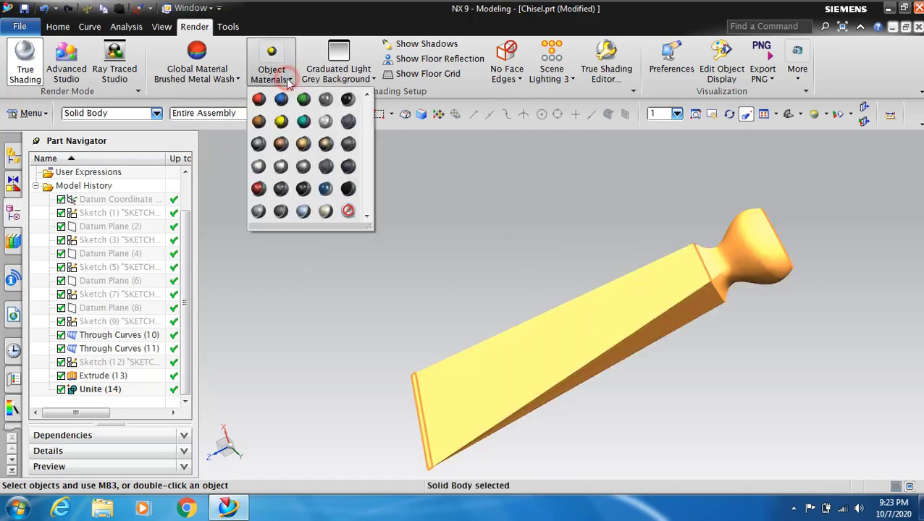
{"action": "left_click", "coordinate": [306, 147]}
{"action": "scroll", "coordinate": [451, 255], "scroll_direction": "down", "scroll_amount": 4}
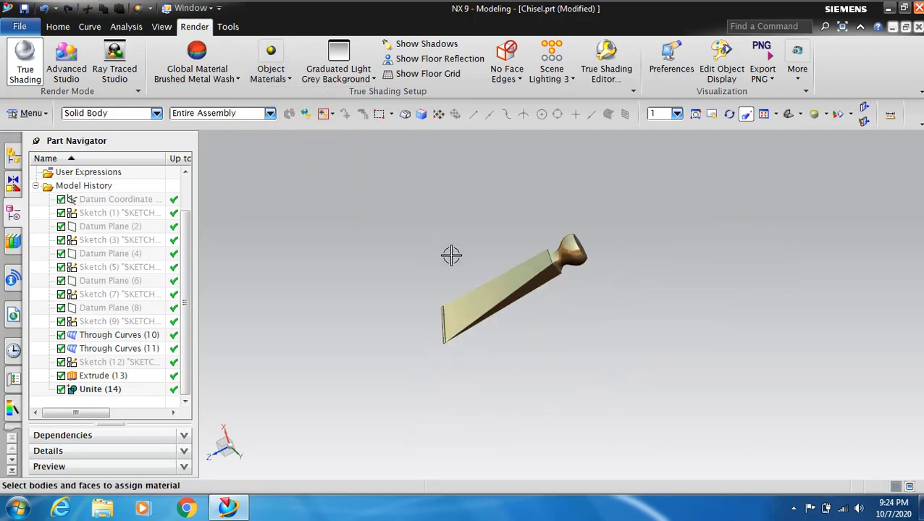
{"action": "scroll", "coordinate": [472, 260], "scroll_direction": "up", "scroll_amount": 3}
{"action": "scroll", "coordinate": [472, 260], "scroll_direction": "up", "scroll_amount": 1}
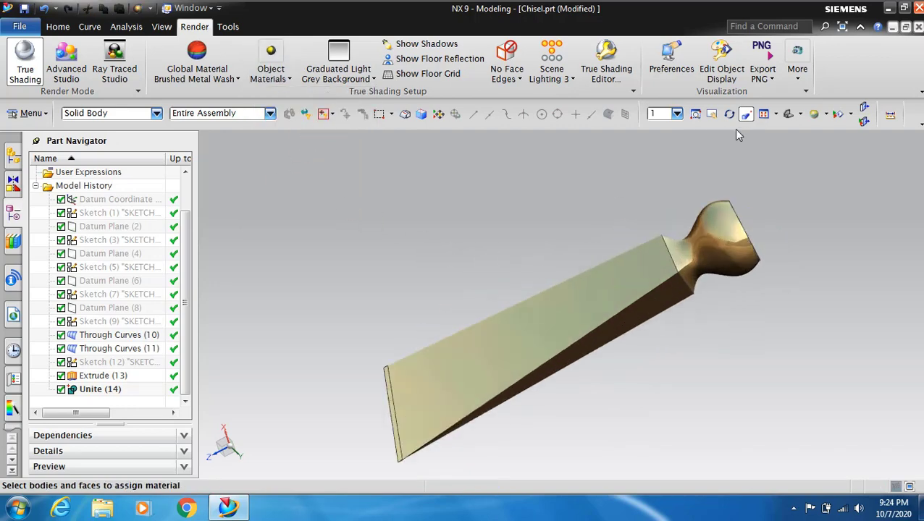
{"action": "left_click_drag", "start_coordinate": [622, 190], "coordinate": [413, 128]}
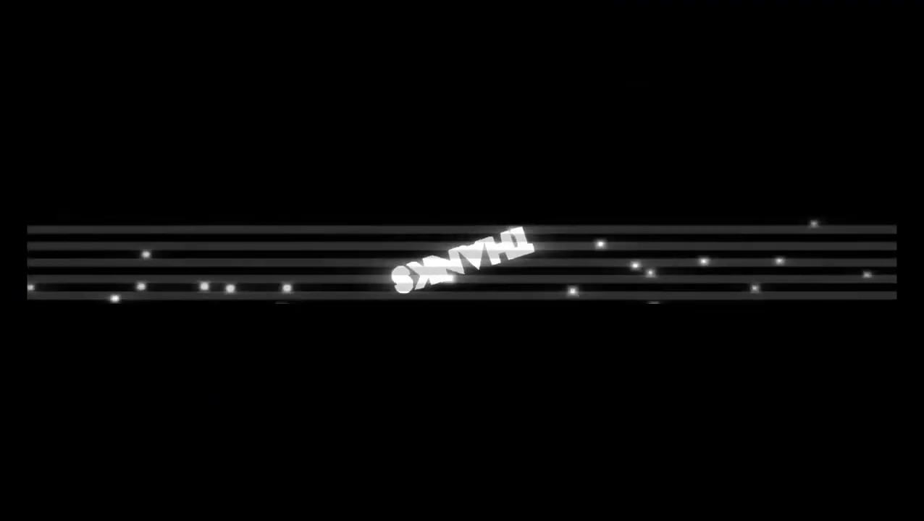